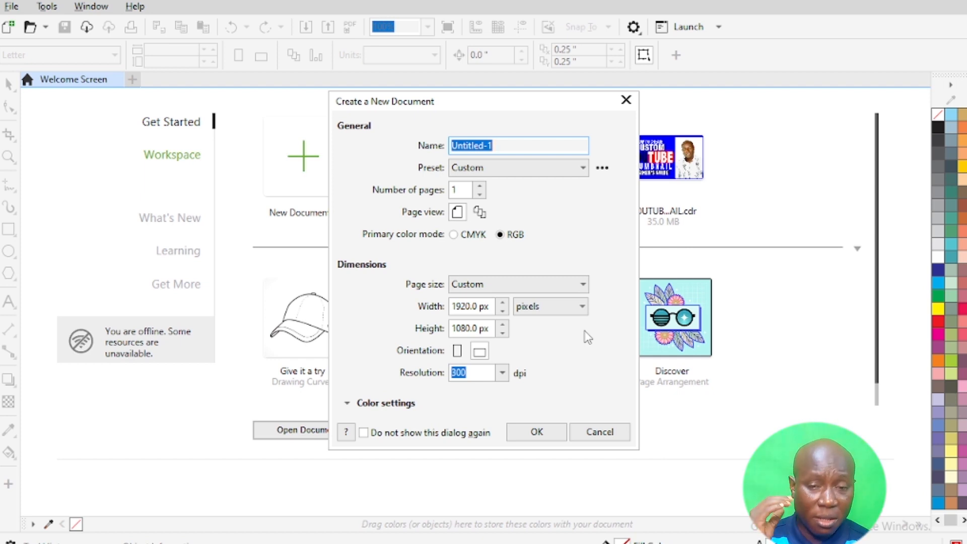
Step: Create the 1920 × 1080 px, 300 dpi RGB document and draw a rectangle covering the whole page
left_click(539, 432)
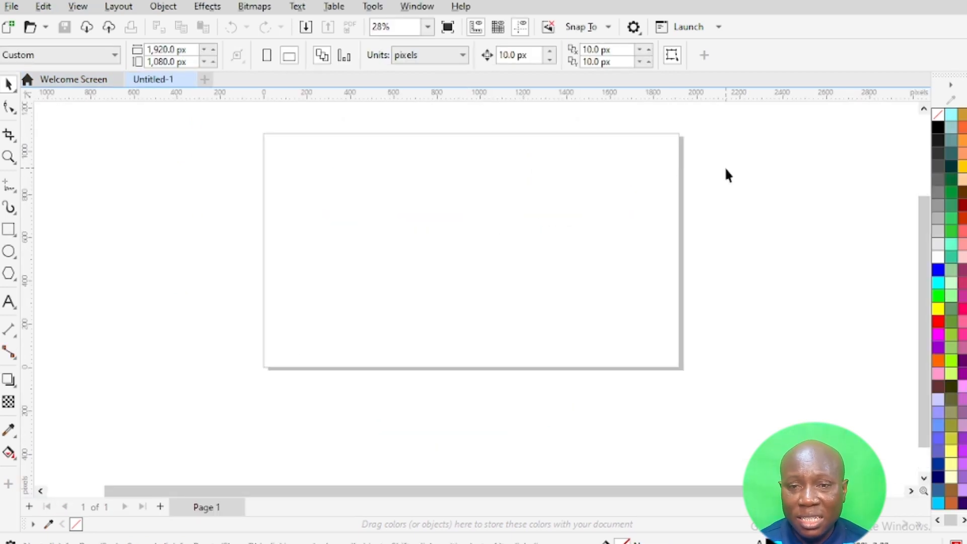
scroll(710, 88, "up", 2)
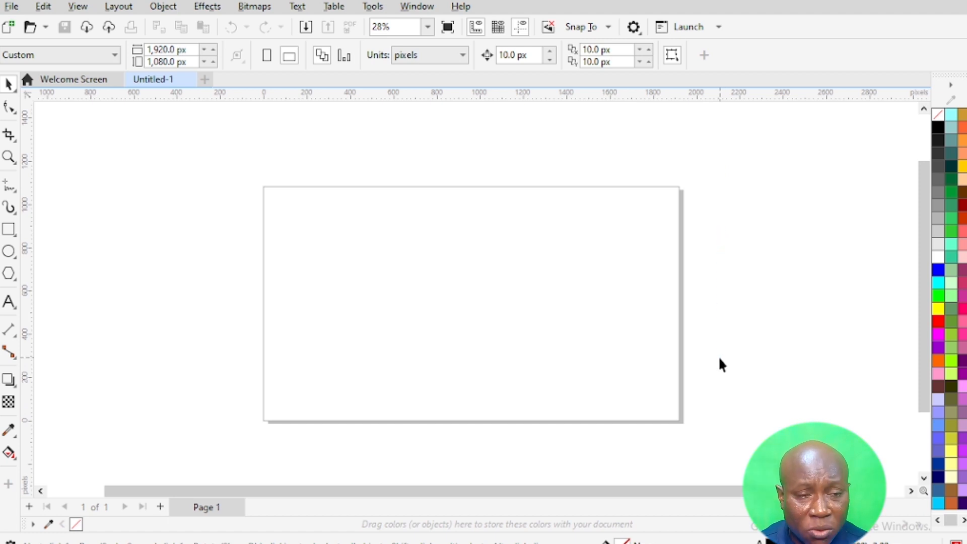
left_click(9, 230)
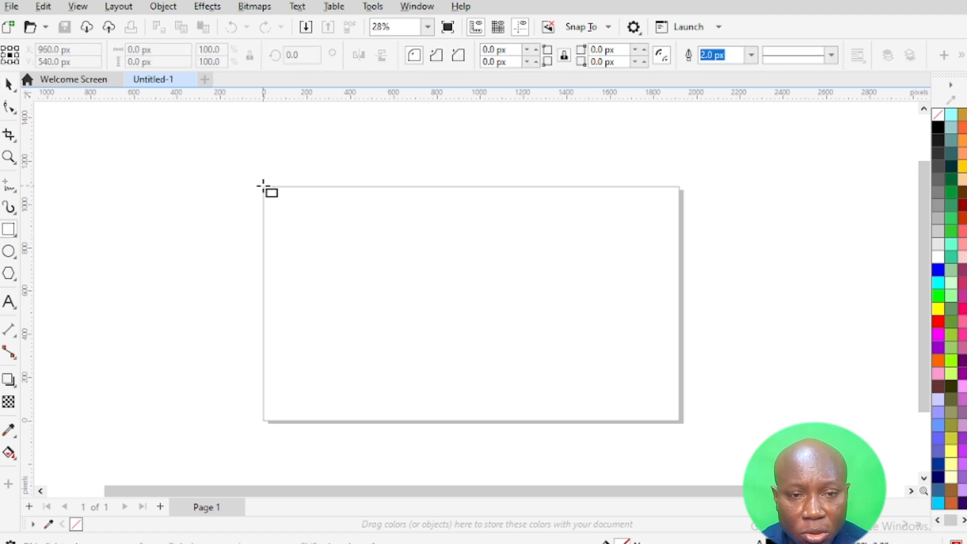
left_click_drag(263, 185, 681, 421)
left_click(9, 83)
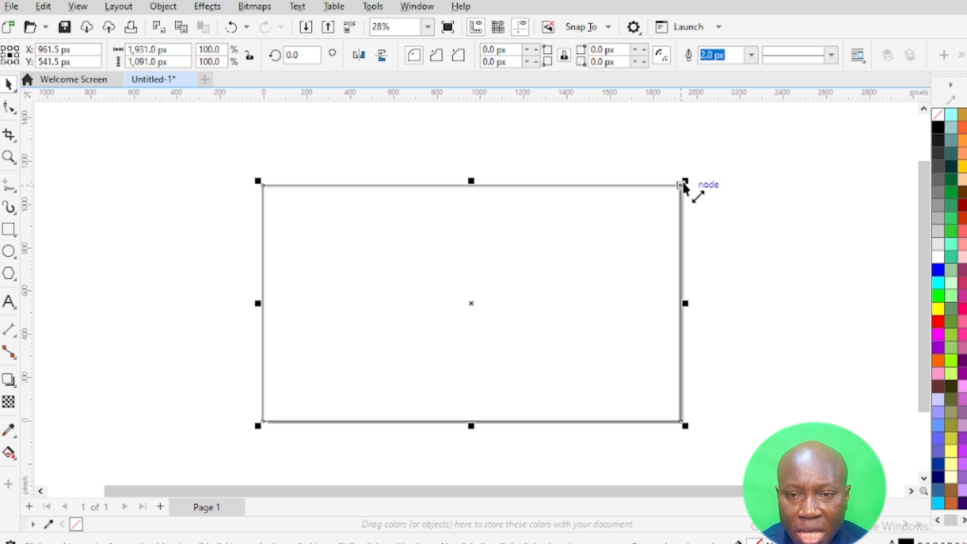
Step: Make a narrow copy of the page rectangle, about 62 × 1,101 px, centred across the page's upper edge, and convert it to curves
left_click_drag(690, 185, 467, 130)
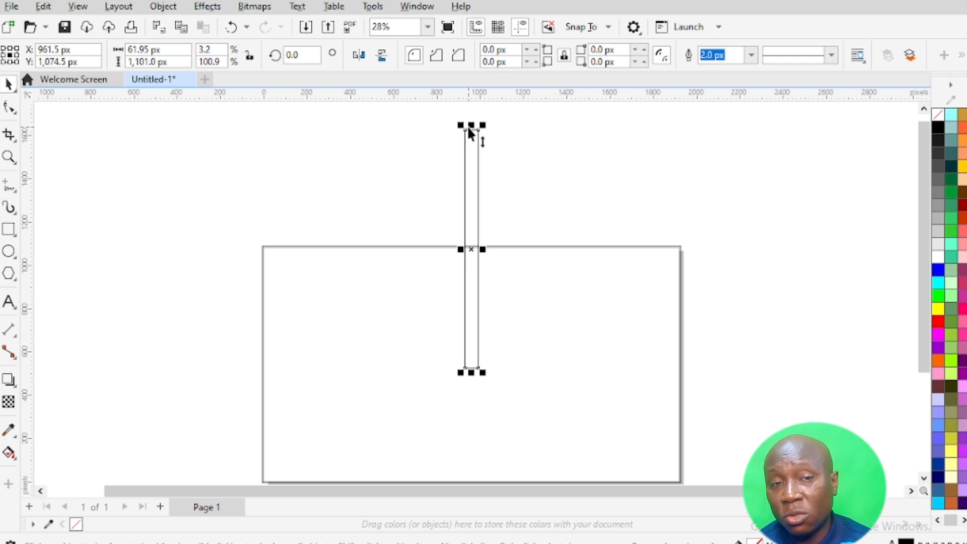
left_click(164, 7)
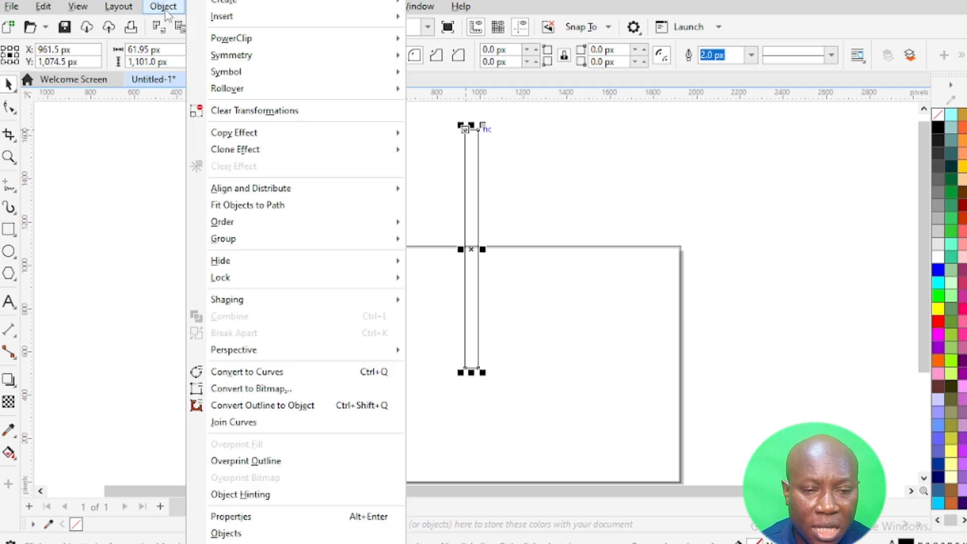
left_click(247, 372)
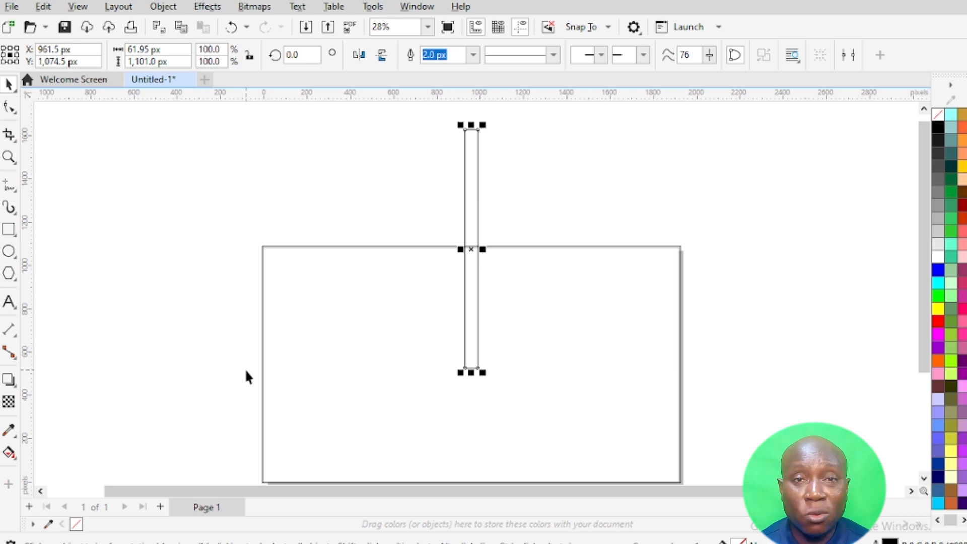
Step: Taper the strip by moving its upper-left node outward horizontally until the upper end is about 153 px wide
left_click(10, 107)
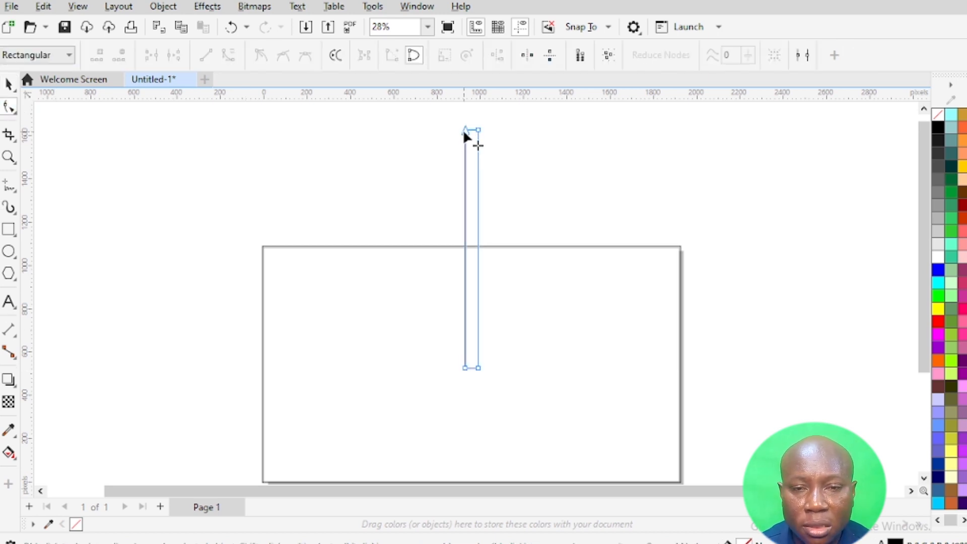
left_click_drag(463, 129, 443, 132)
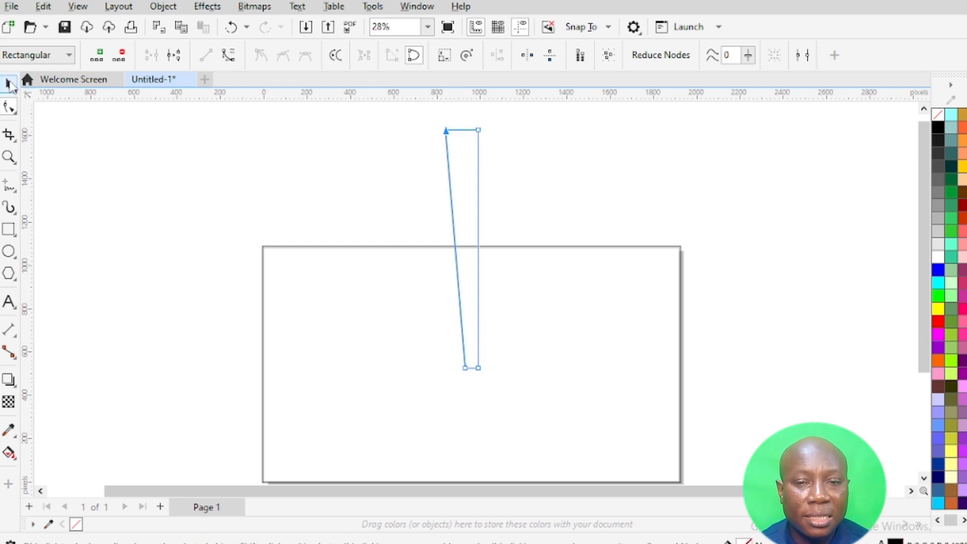
left_click(10, 84)
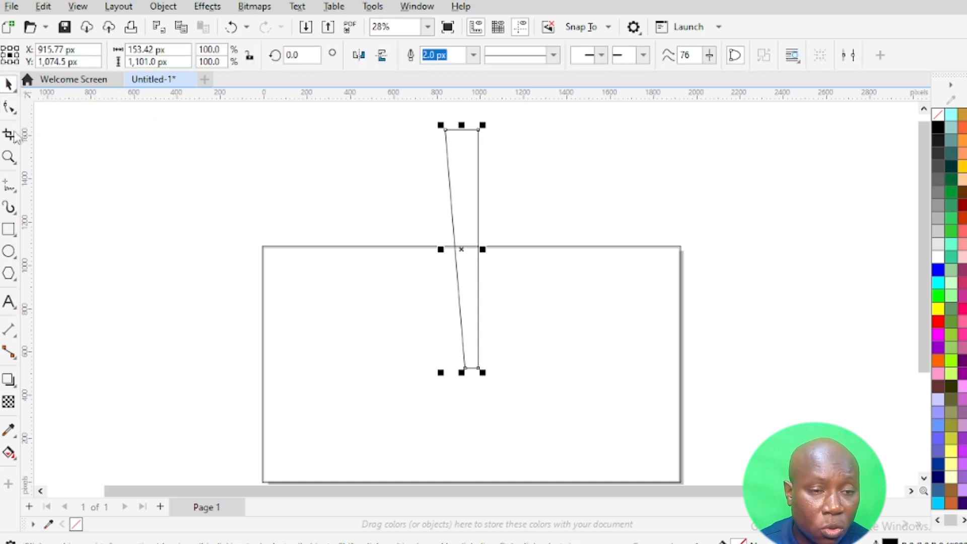
Step: Fill the tapered strip with Blue and remove its outline
left_click(941, 271)
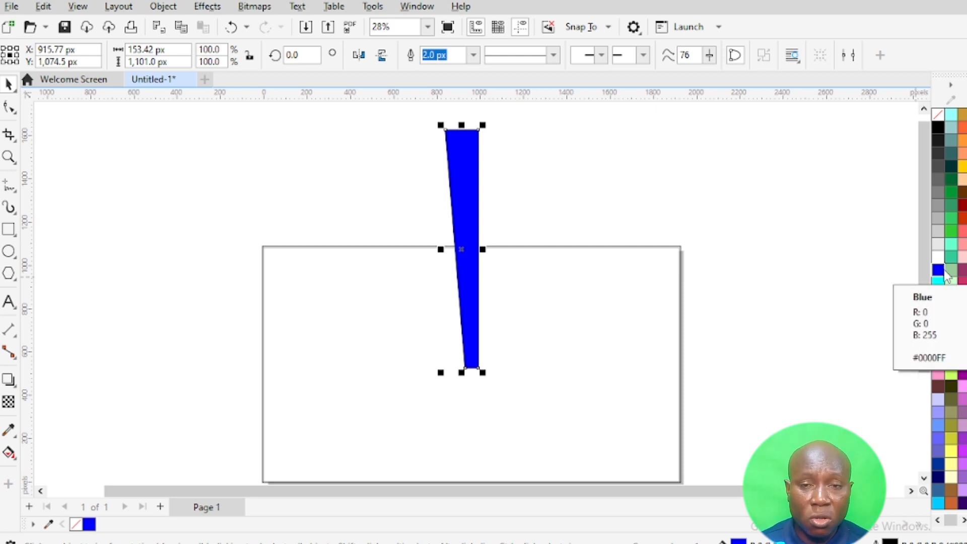
right_click(944, 122)
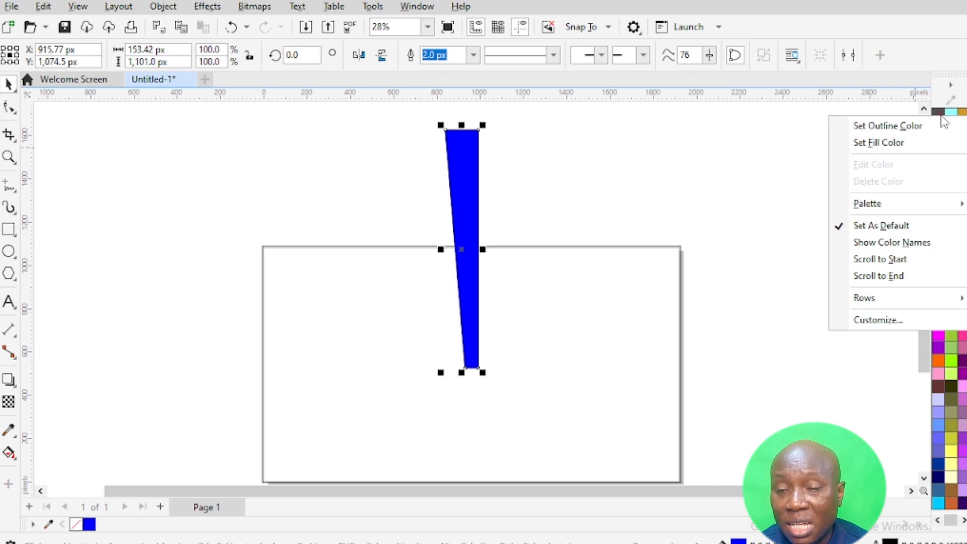
left_click(907, 127)
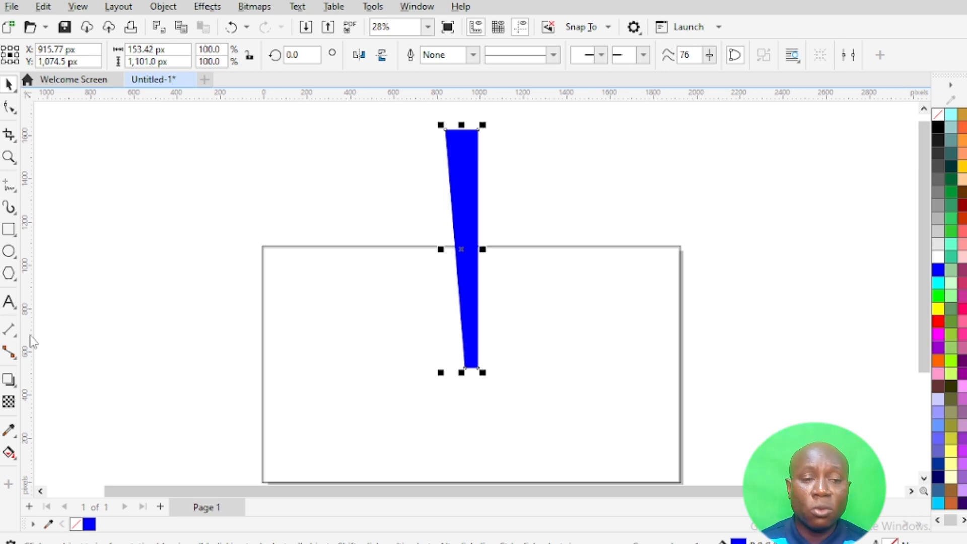
Step: Apply a linear transparency fading from the strip's solid lower end to its upper end, with the midpoint shifted toward the lower end
left_click(9, 402)
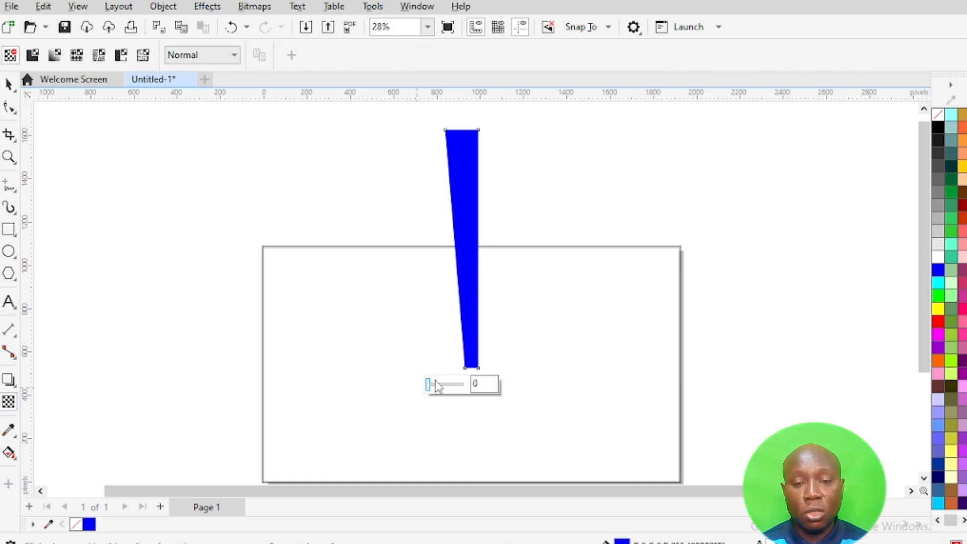
left_click_drag(472, 362, 461, 130)
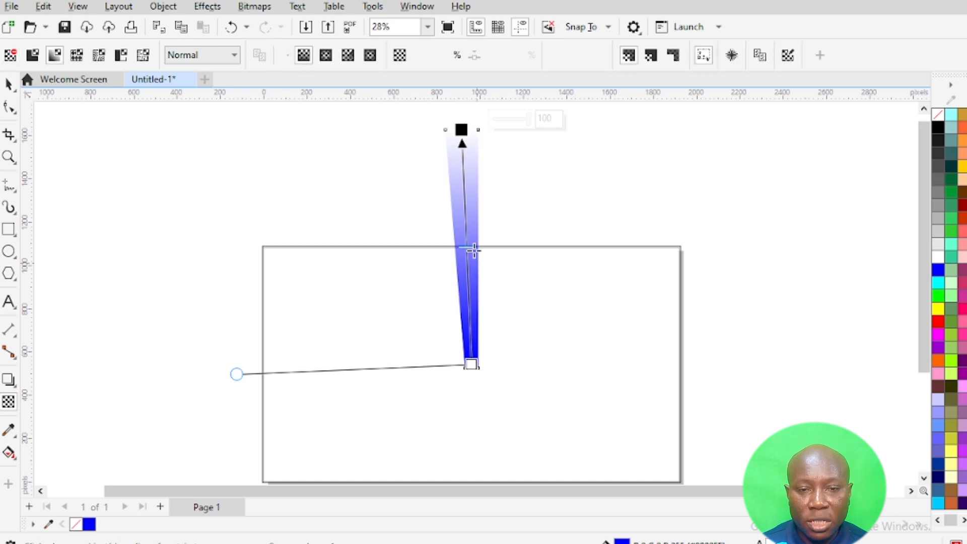
left_click_drag(471, 248, 473, 327)
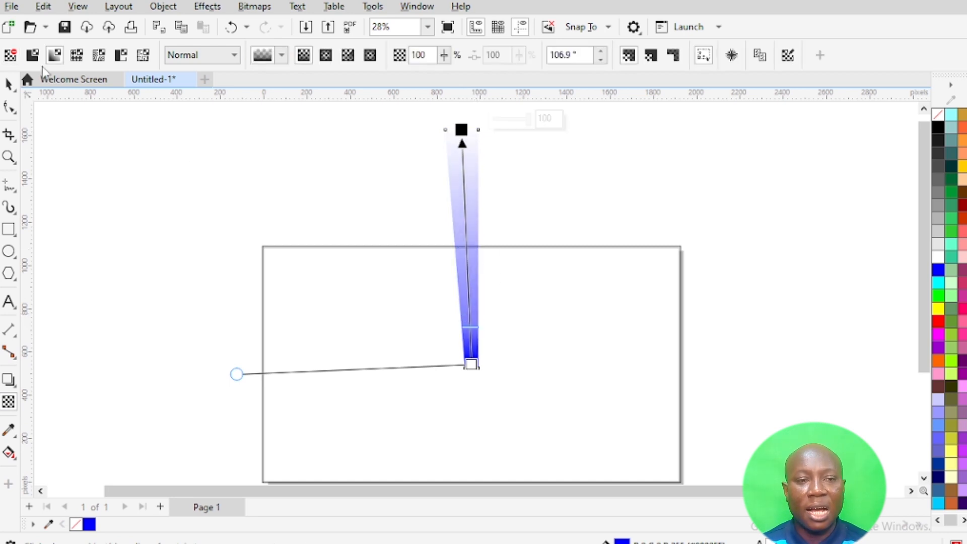
left_click(9, 85)
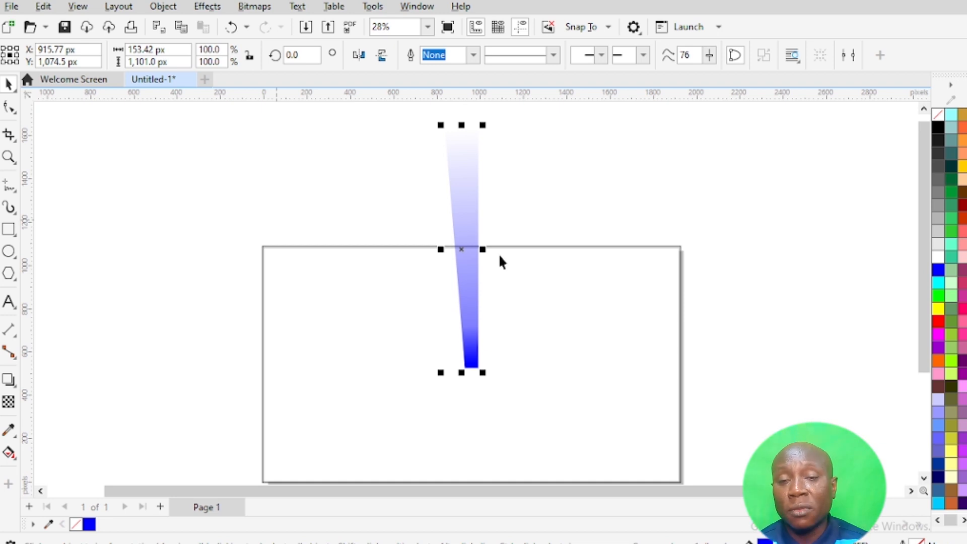
Step: Move the blue strip's centre of rotation onto its lower-left corner node
left_click_drag(703, 247, 707, 459)
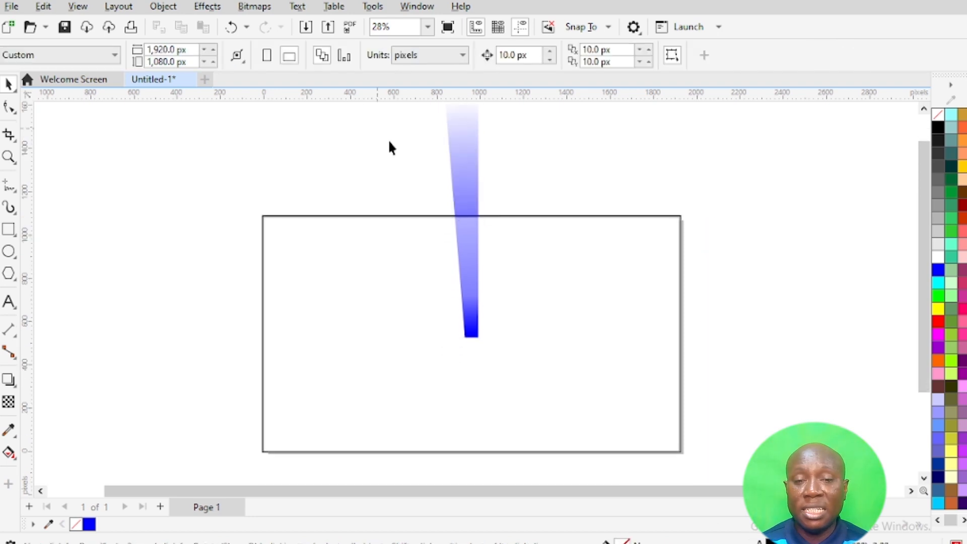
left_click(464, 225)
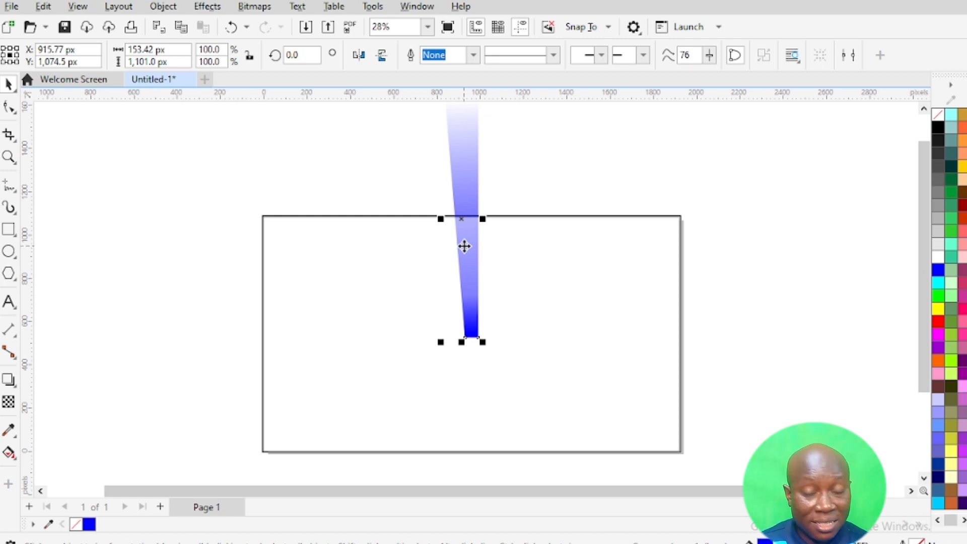
left_click(467, 230)
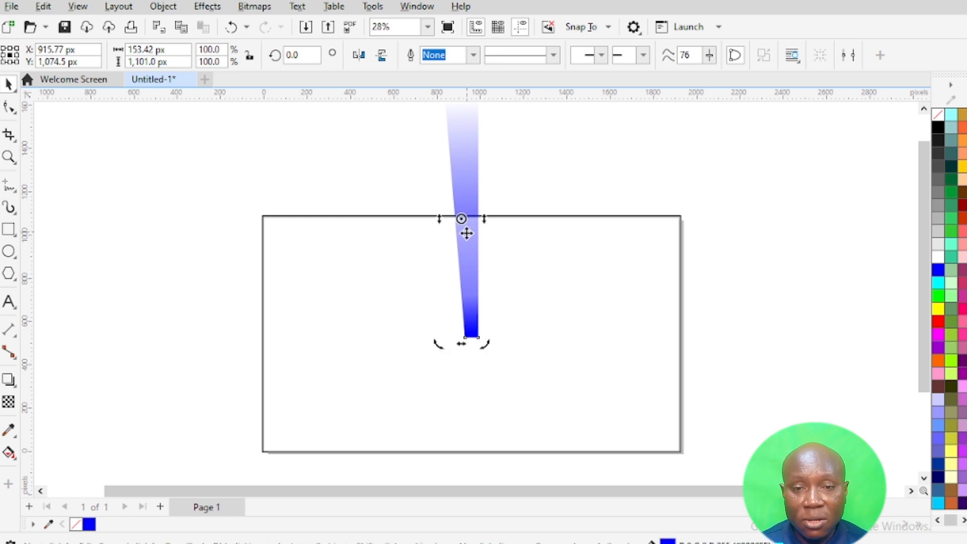
left_click_drag(465, 233, 464, 338)
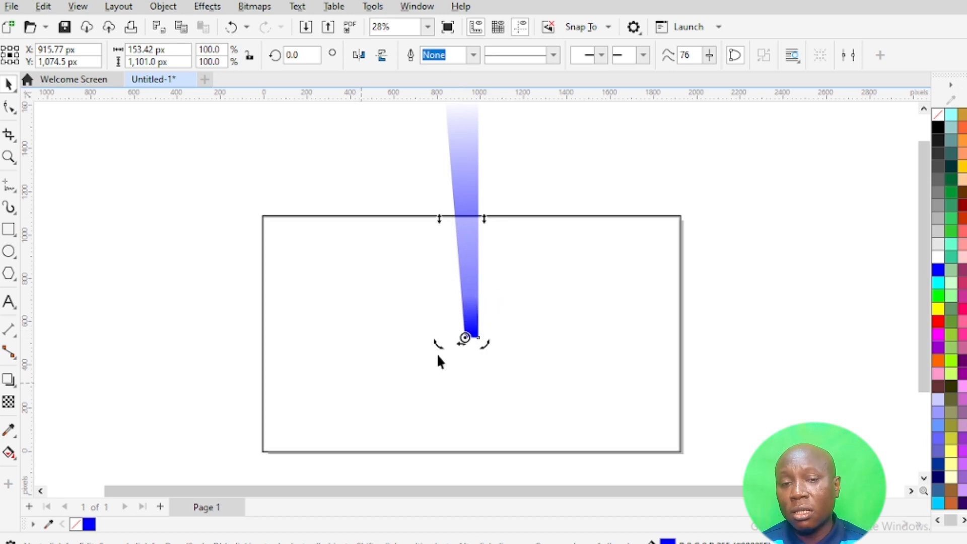
scroll(463, 338, "up", 10)
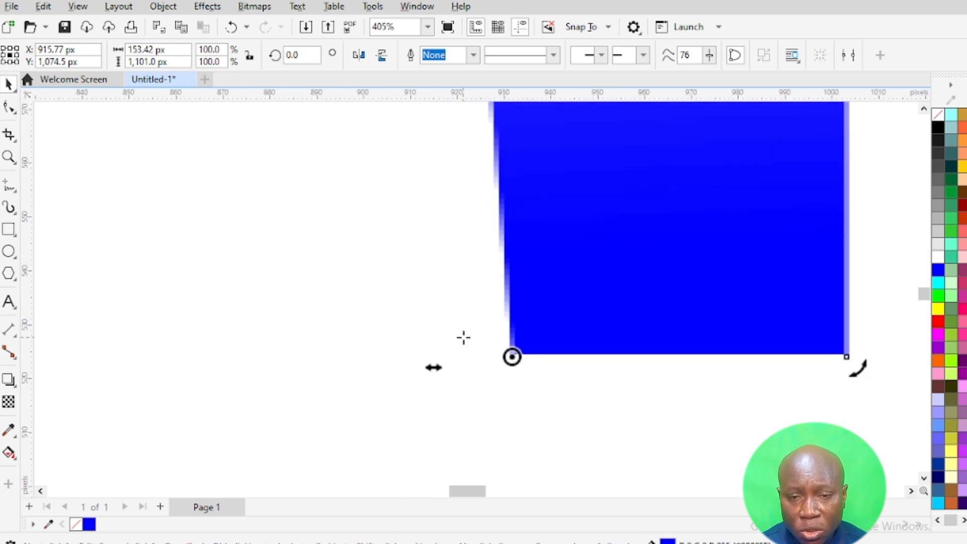
scroll(506, 354, "up", 2)
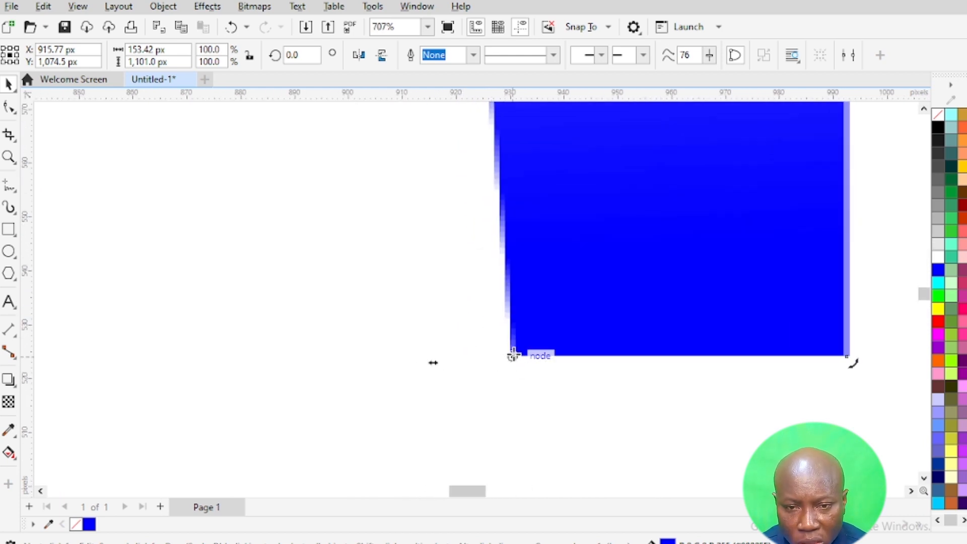
scroll(512, 347, "down", 8)
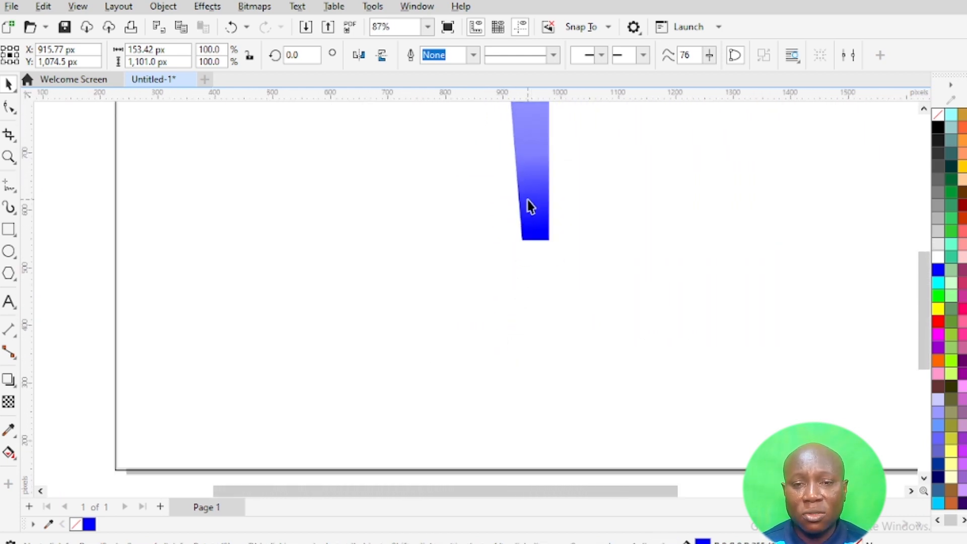
scroll(530, 207, "down", 2)
scroll(531, 196, "down", 2)
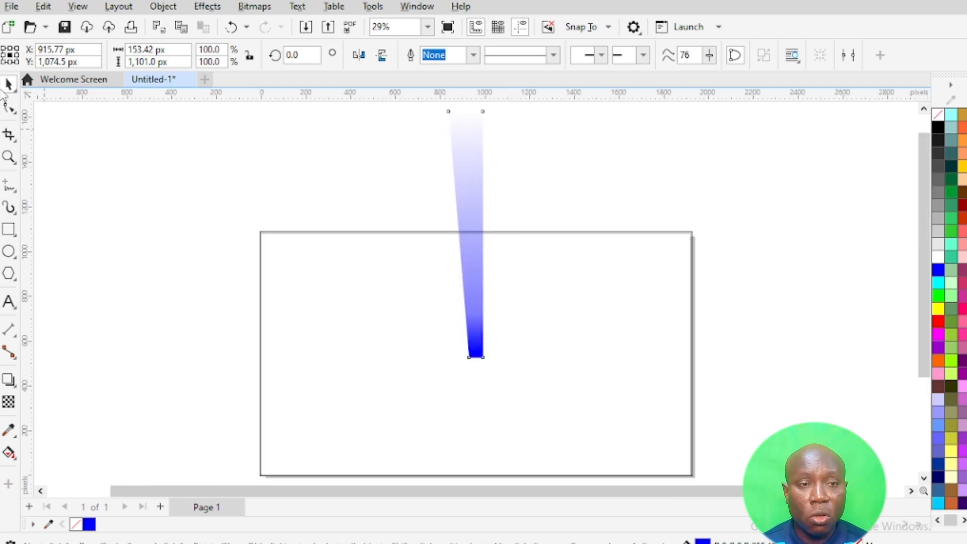
Step: Rotate a copy of the blue strip about 14.1° counterclockwise around its lower-left corner, keeping the original
left_click(467, 212)
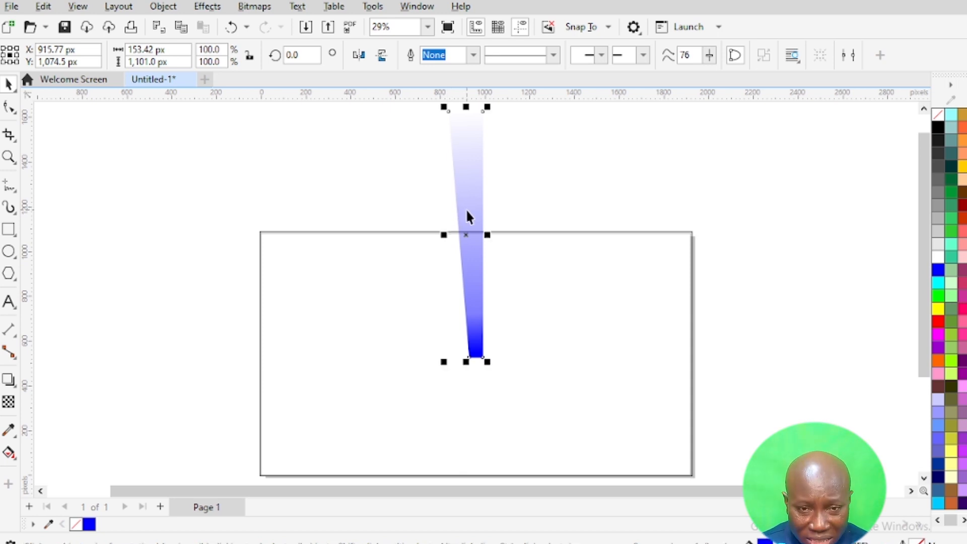
left_click(467, 212)
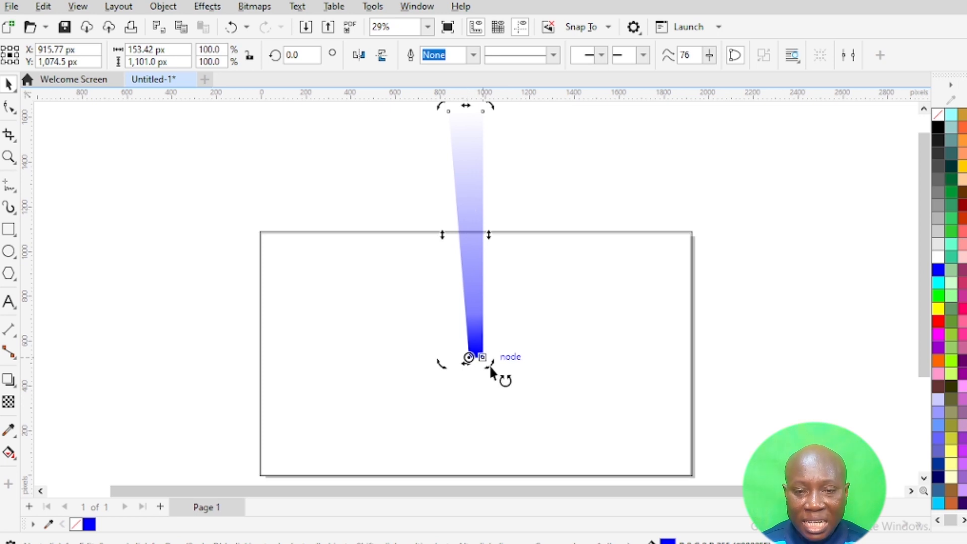
left_click_drag(489, 365, 510, 362)
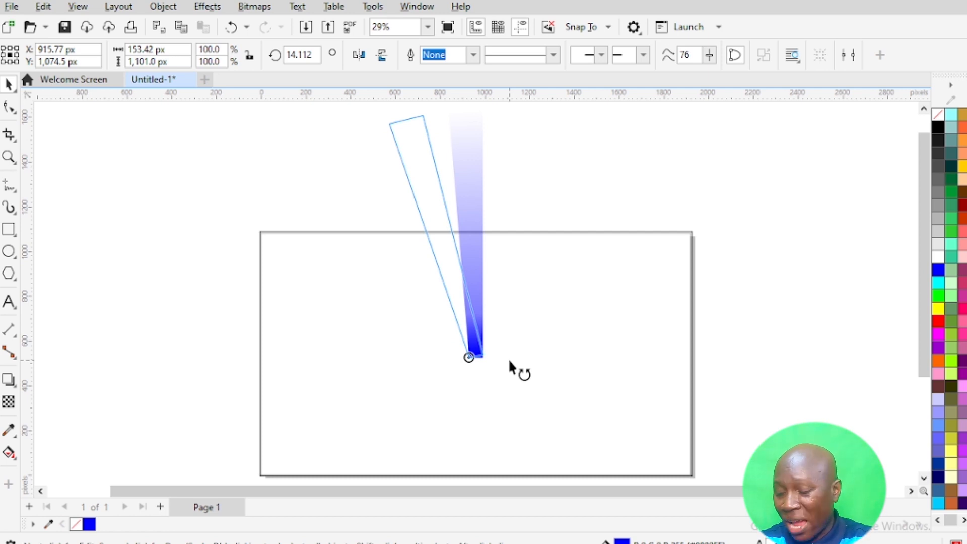
right_click(509, 358)
left_click_drag(509, 358, 509, 358)
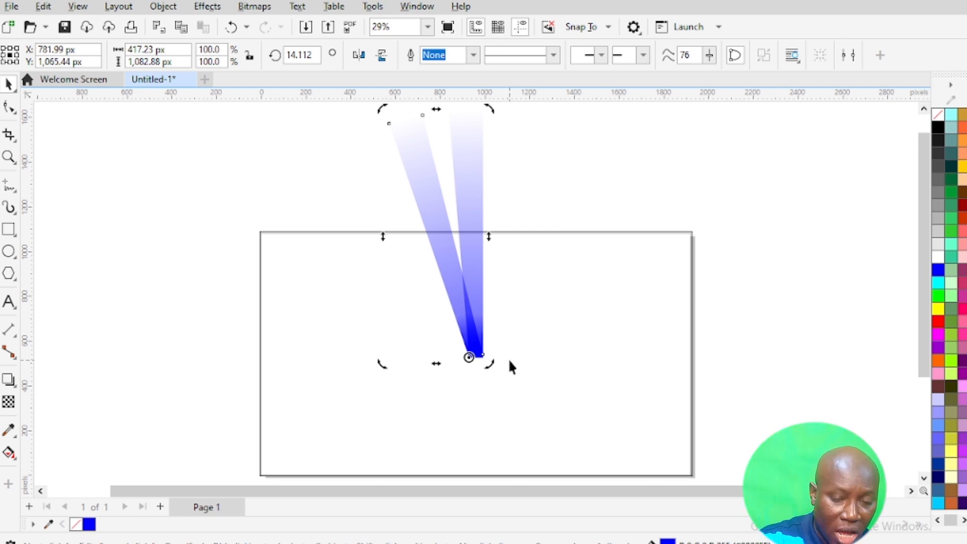
Step: Repeat the rotated duplication of the strip until the rays form a full circle around the page centre
key("ctrl+r")
key("ctrl+r")
key("ctrl+r")
key("ctrl+r")
key("ctrl+r")
key("ctrl+r")
key("ctrl+r")
key("ctrl+r")
key("ctrl+r")
key("ctrl+r")
key("ctrl+r")
key("ctrl+r")
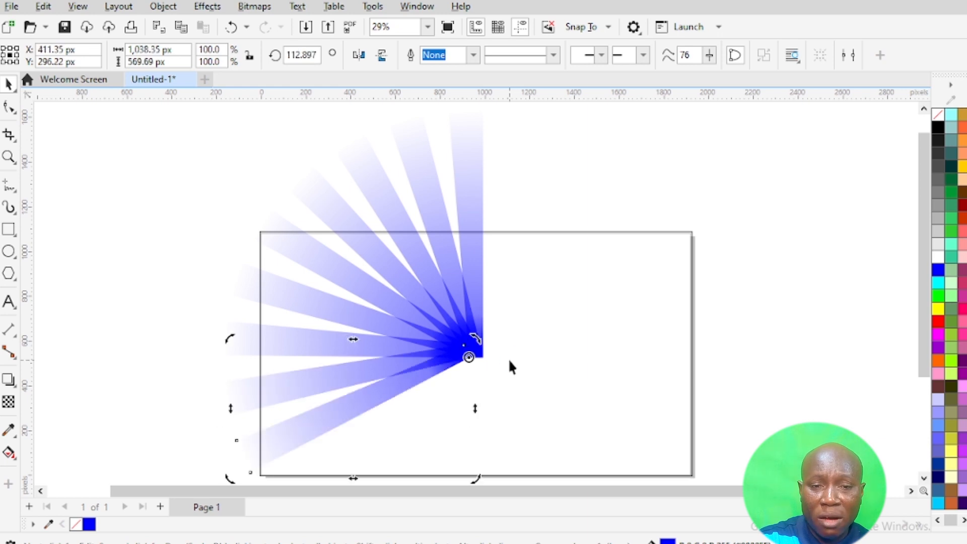
key("ctrl+r")
key("ctrl+r")
key("ctrl+r")
key("ctrl+r")
key("ctrl+r")
key("ctrl+r")
key("ctrl+r")
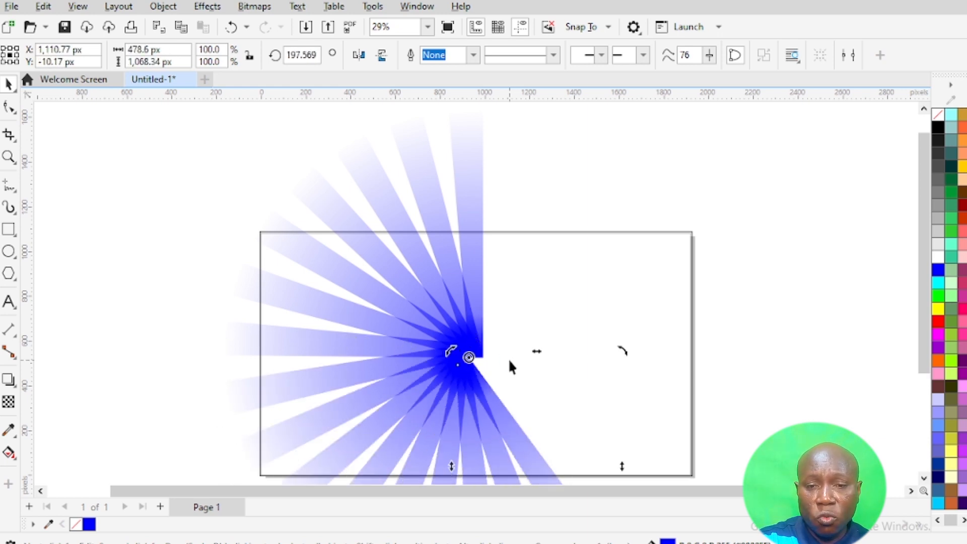
key("ctrl+r")
key("ctrl+r")
key("ctrl+r")
key("ctrl+r")
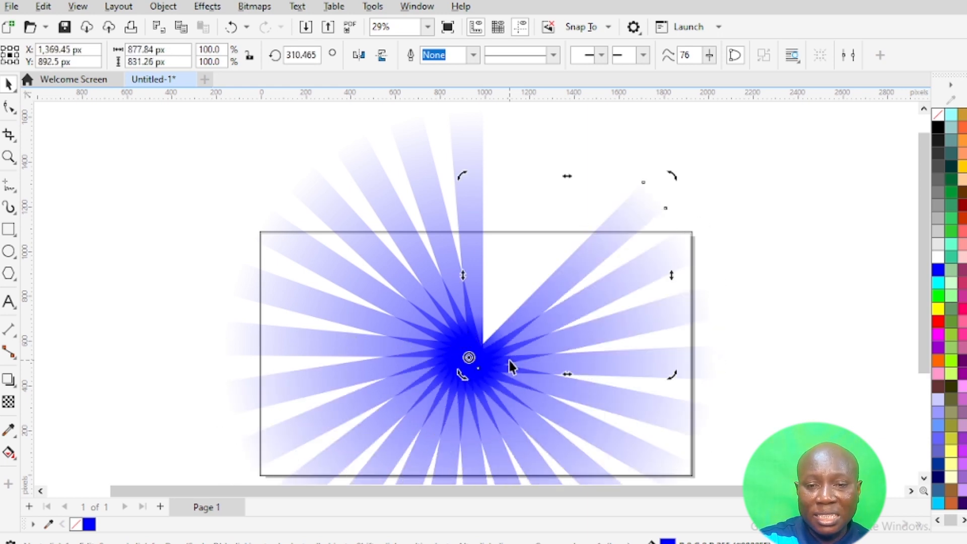
key("ctrl+r")
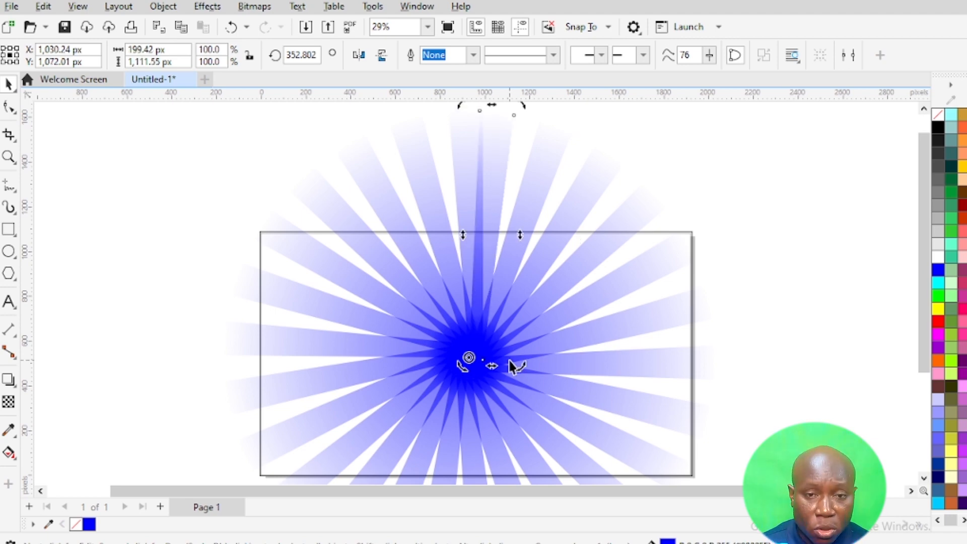
scroll(451, 328, "down", 2)
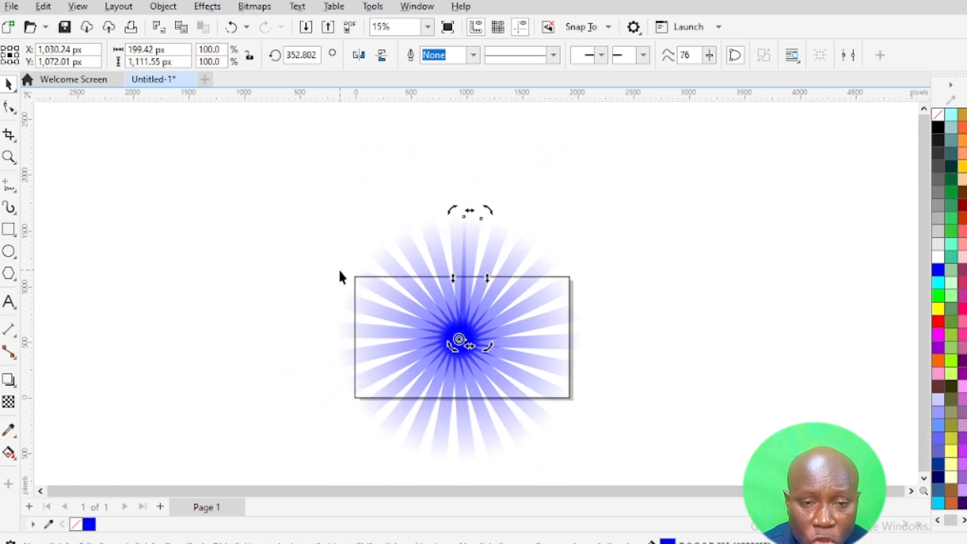
scroll(380, 289, "up", 4)
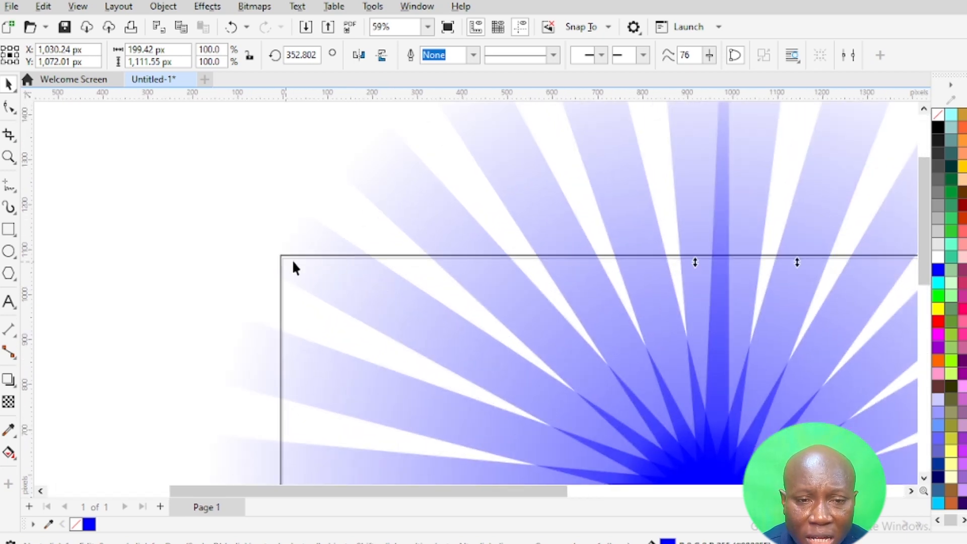
Step: Delete the outlined rectangle that frames the page behind the rays
left_click(395, 257)
key("Escape")
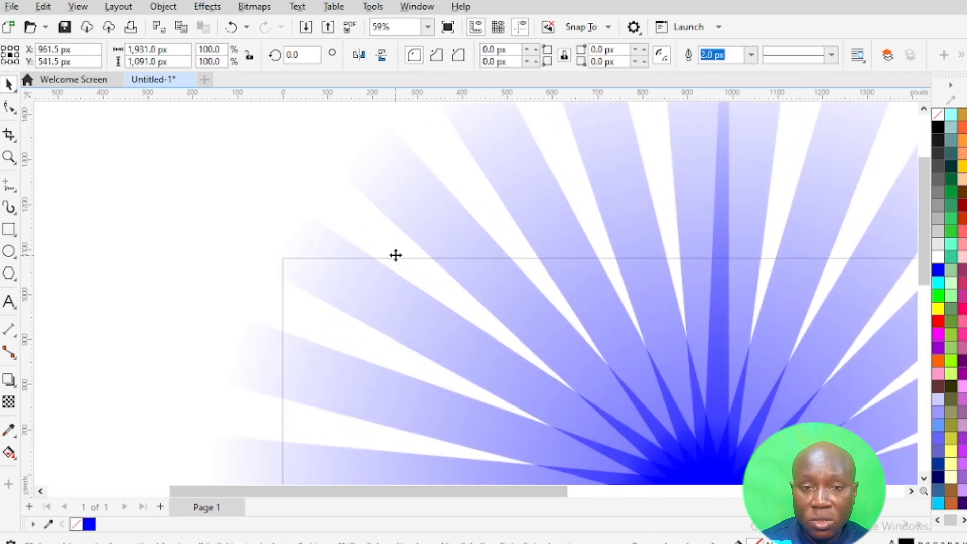
scroll(394, 253, "down", 5)
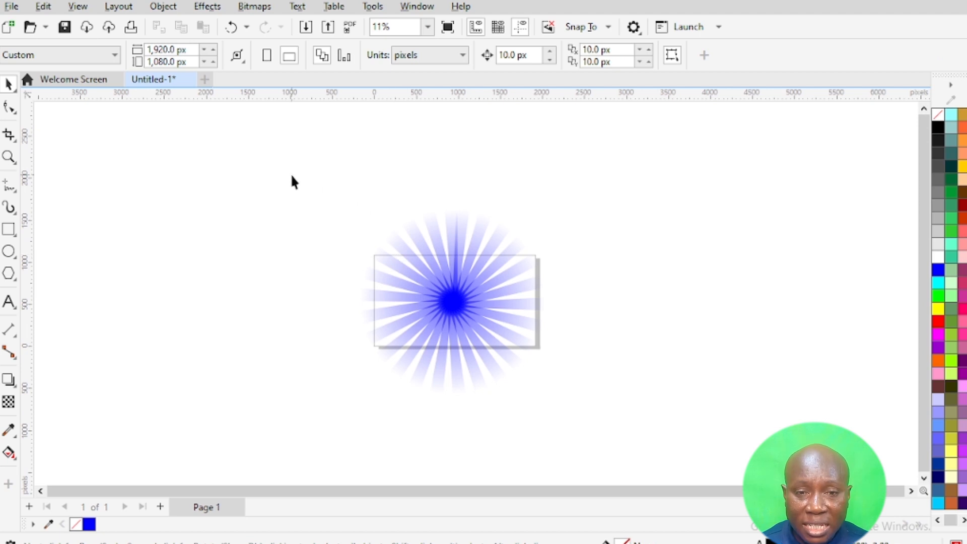
Step: Group all the blue rays and enlarge the group proportionally from its centre to about 118.8%
left_click_drag(291, 174, 657, 478)
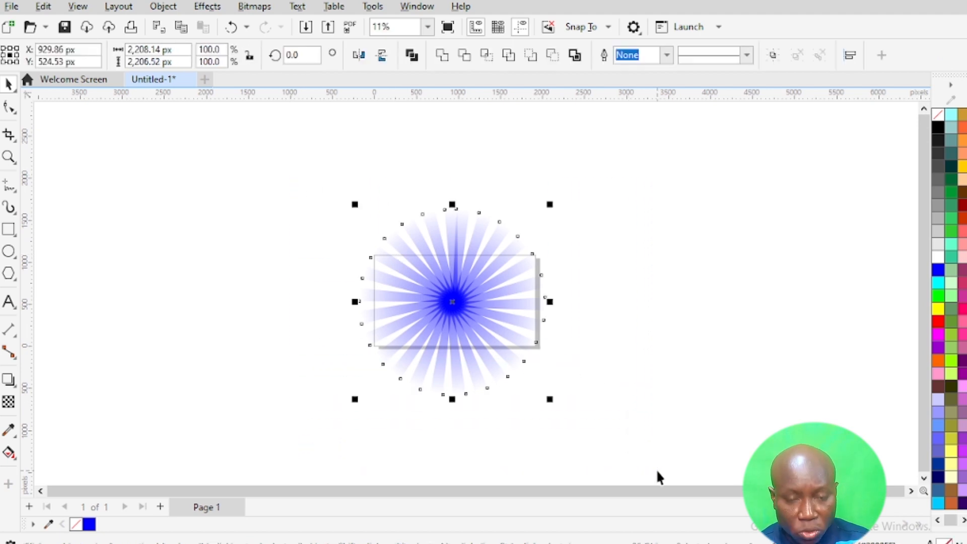
left_click_drag(256, 181, 685, 471)
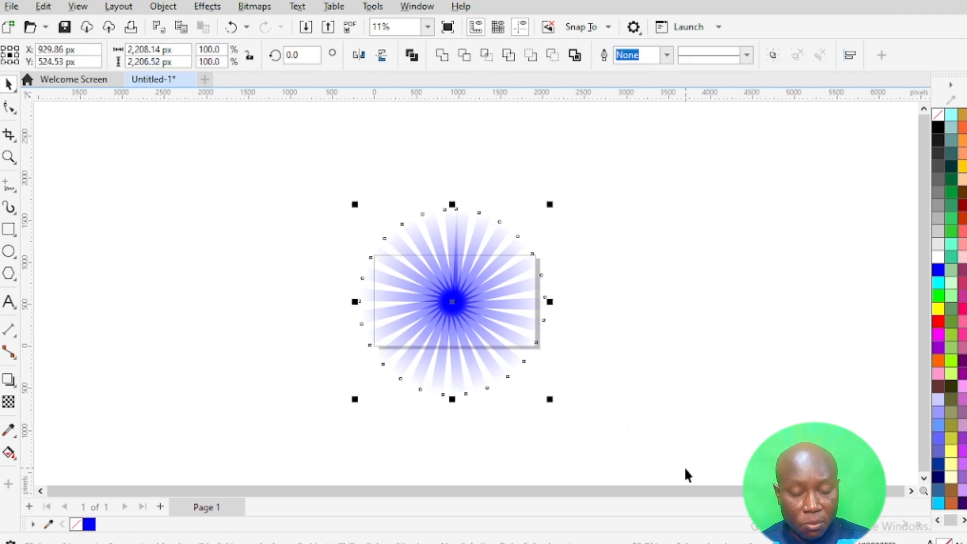
key("ctrl+g")
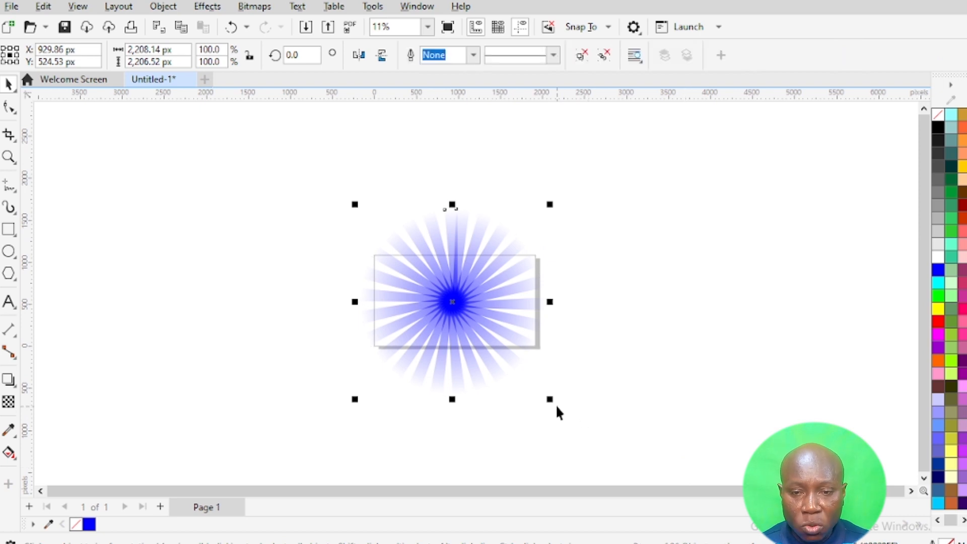
left_click(556, 403)
left_click_drag(574, 421, 595, 429)
left_click(451, 307)
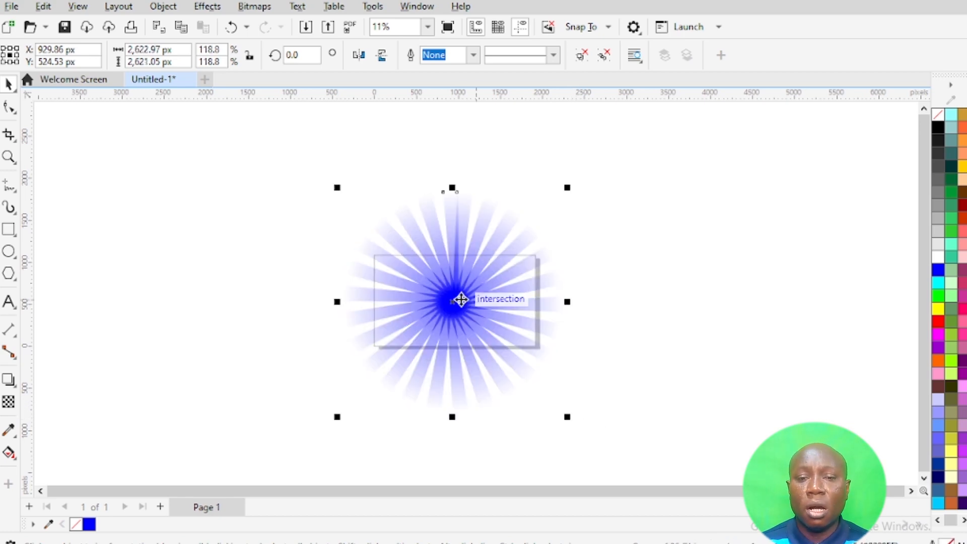
Step: Move the grouped rays off the page to its right side and deselect them
scroll(461, 300, "up", 3)
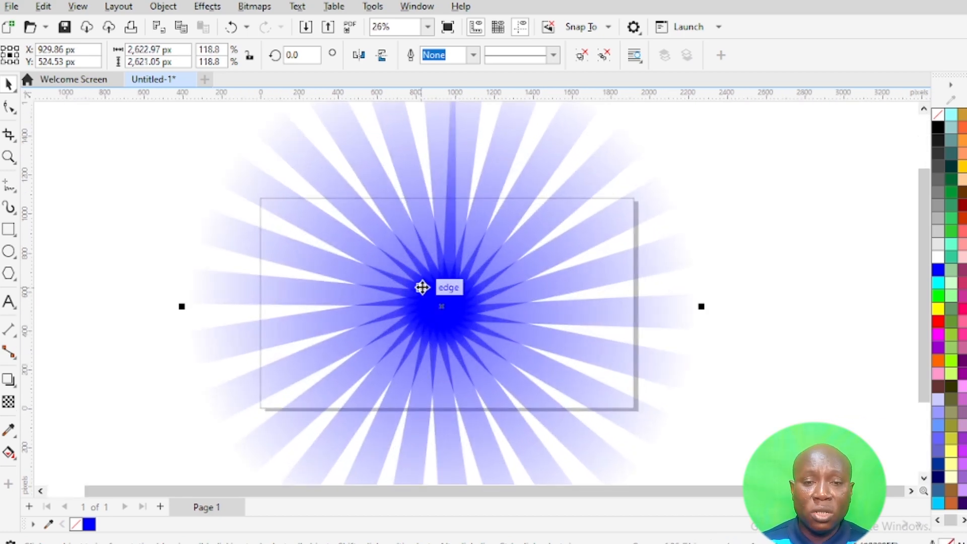
left_click_drag(462, 298, 813, 309)
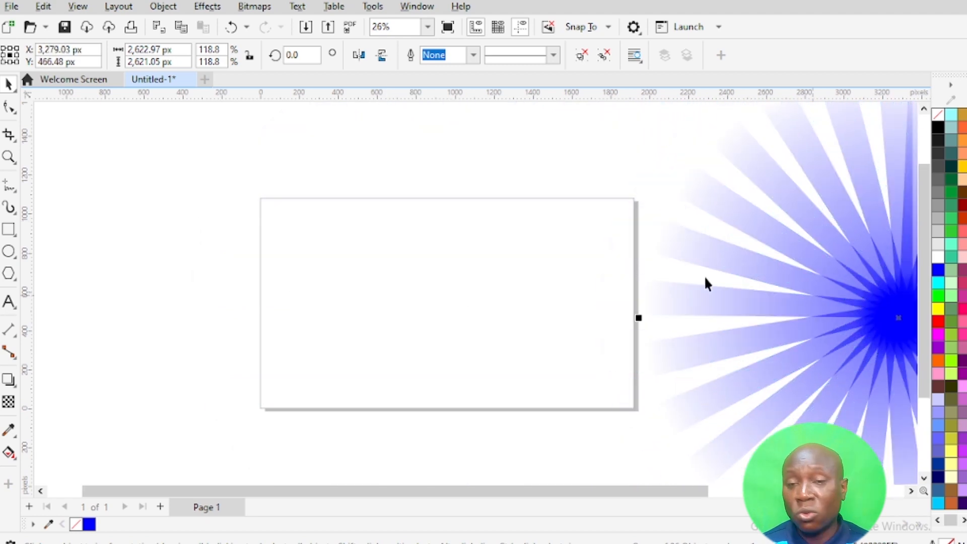
left_click(236, 188)
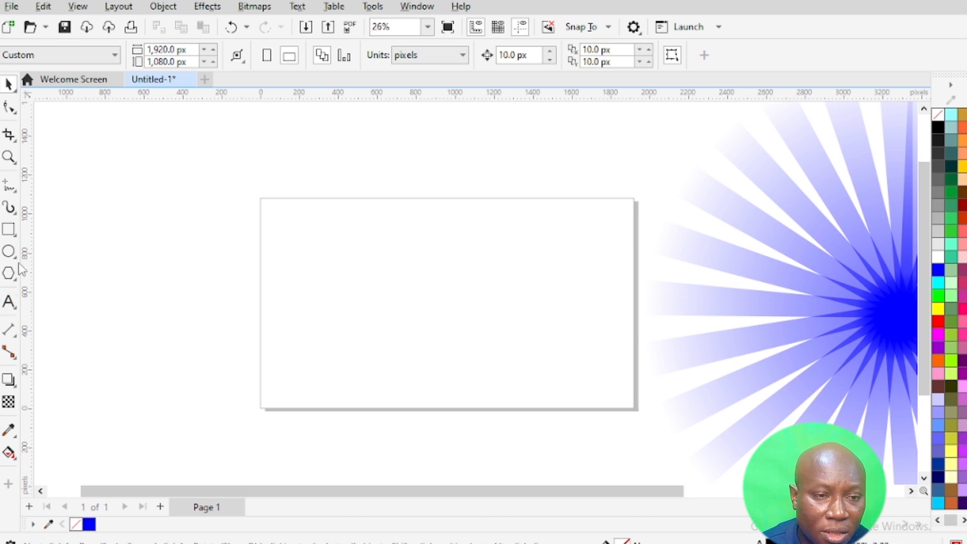
Step: Draw a rectangle about 1915 × 1085 px covering the empty page
left_click(12, 233)
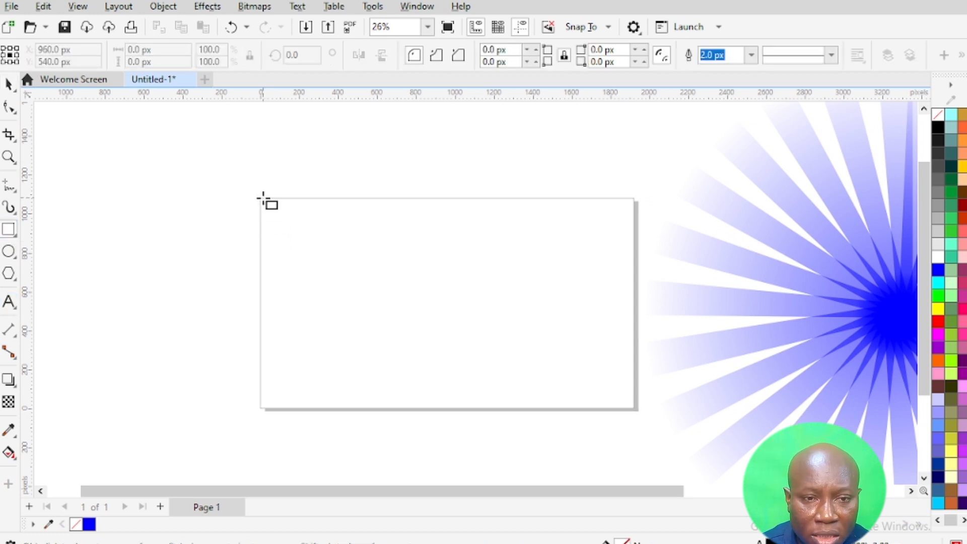
left_click_drag(262, 197, 635, 410)
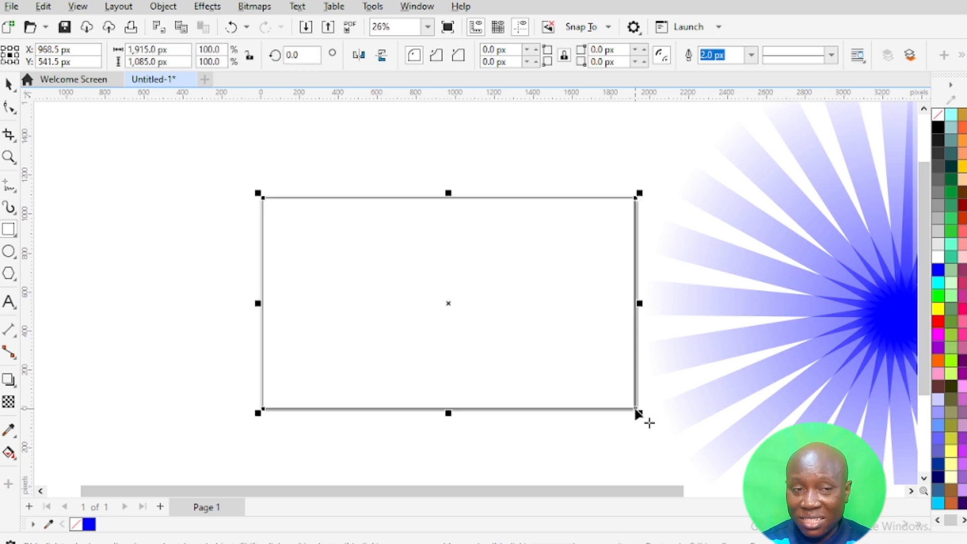
left_click(9, 84)
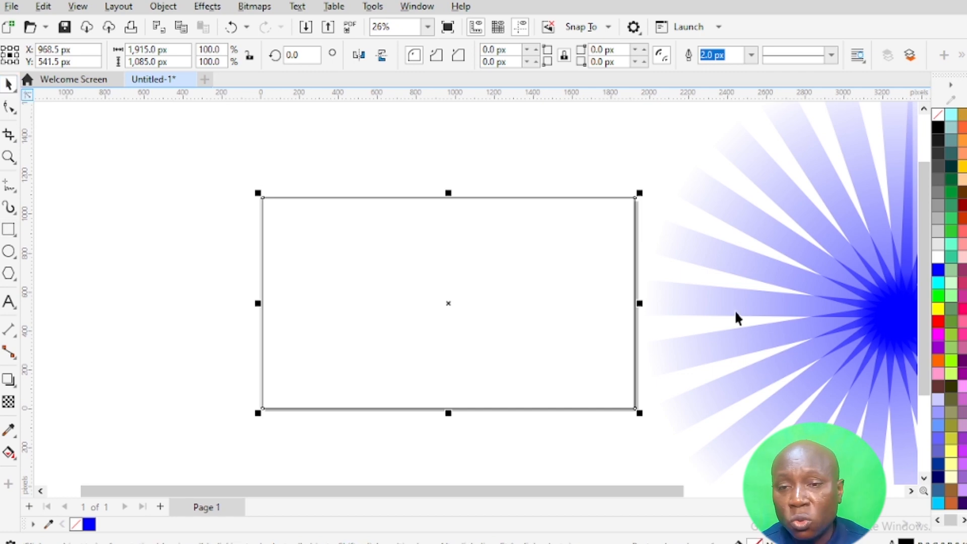
Step: PowerClip the grouped rays inside the page-sized rectangle
left_click(816, 283)
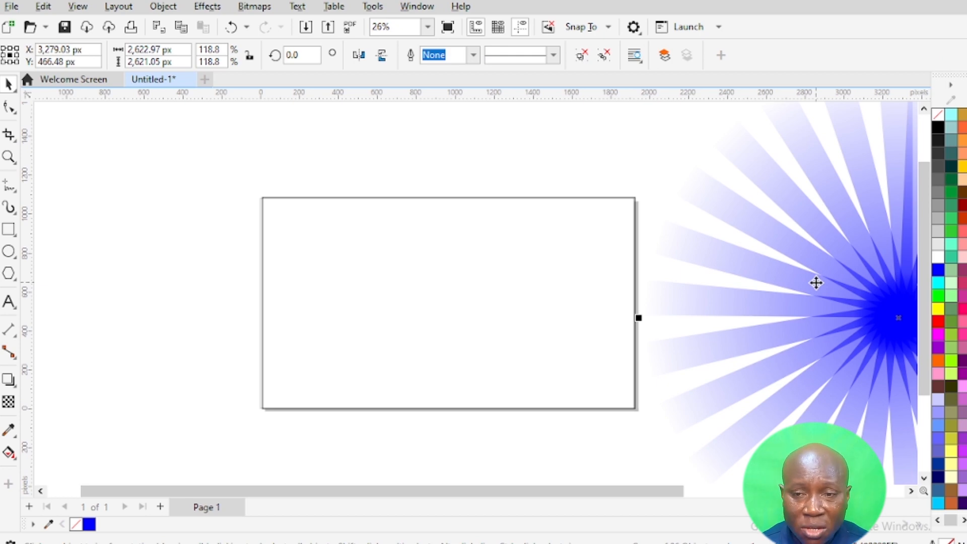
left_click_drag(802, 287, 385, 294)
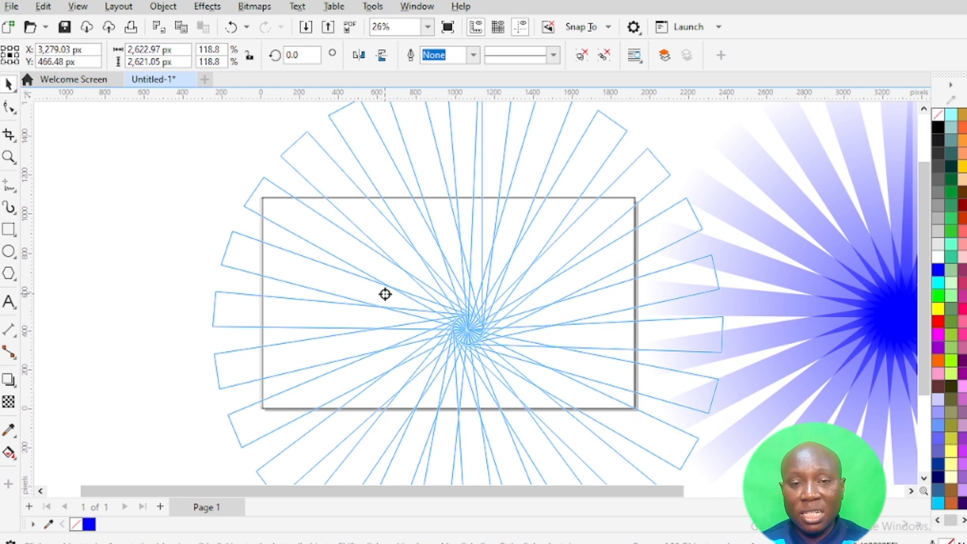
left_click_drag(385, 294, 385, 294)
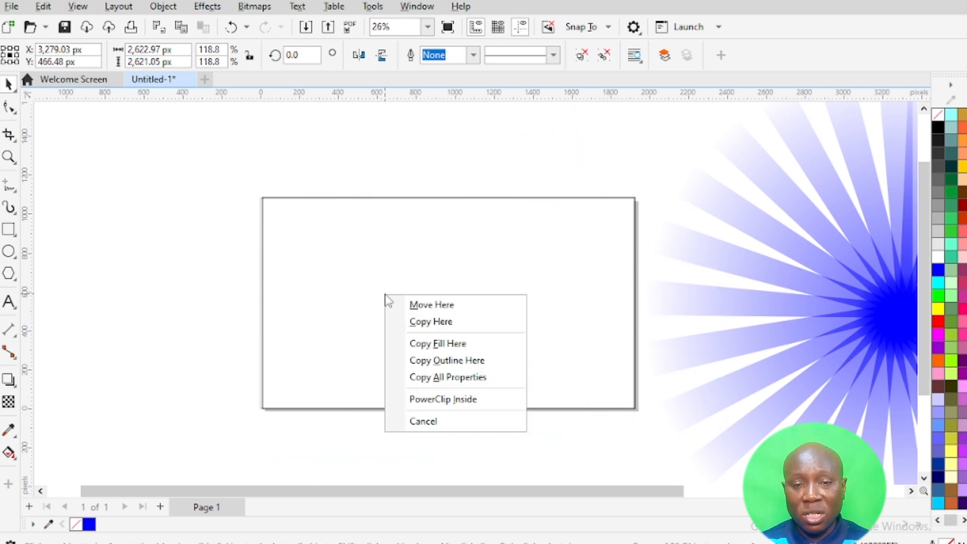
left_click(415, 400)
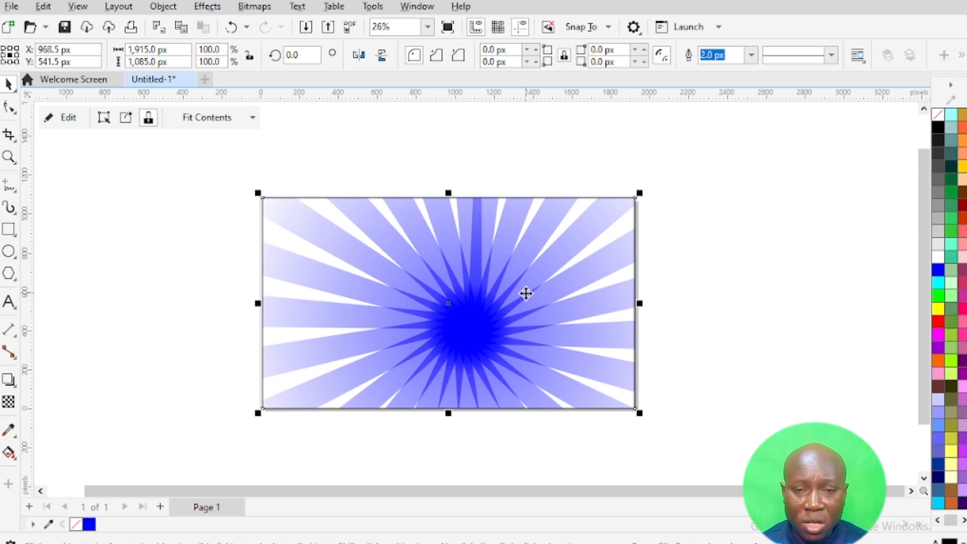
Step: Edit the PowerClip contents to centre the ray group on the page, and finish editing
right_click(453, 291)
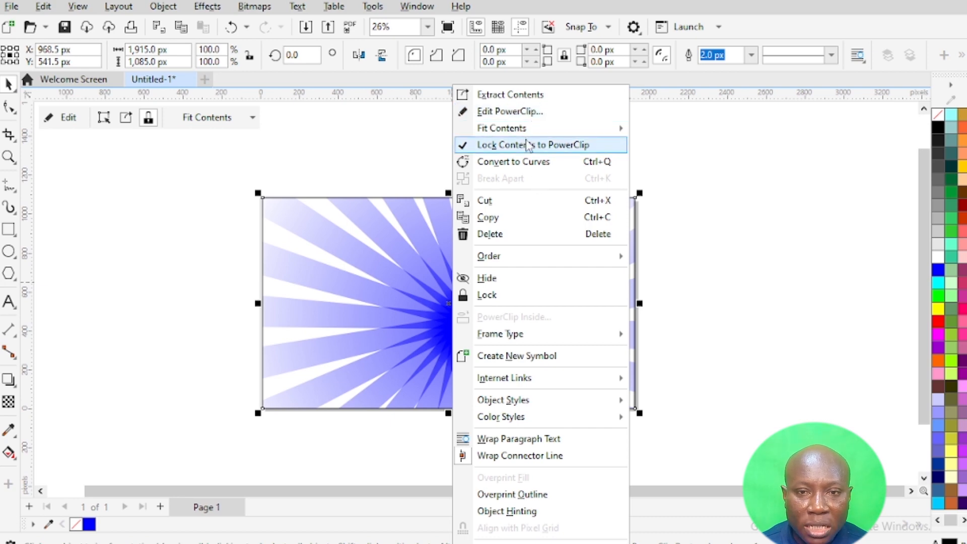
left_click(533, 112)
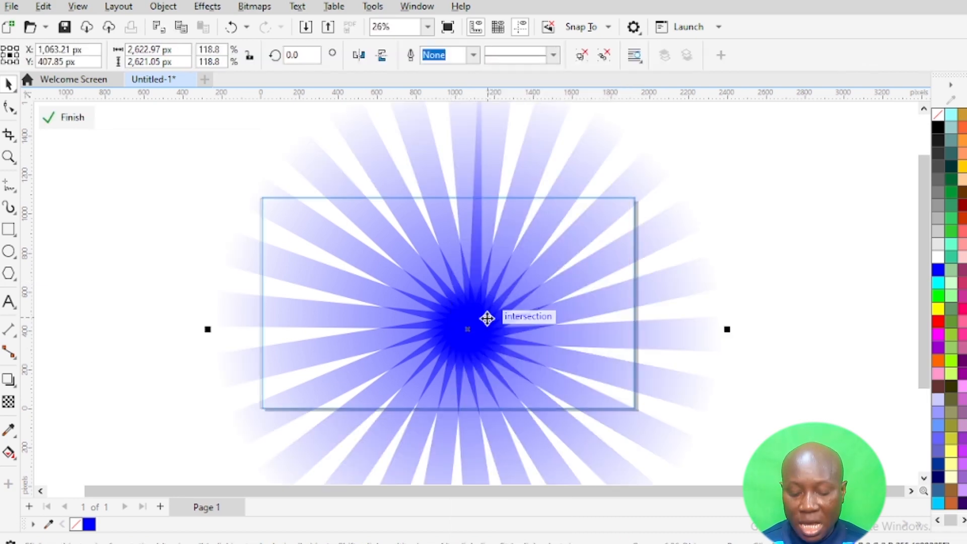
key("p")
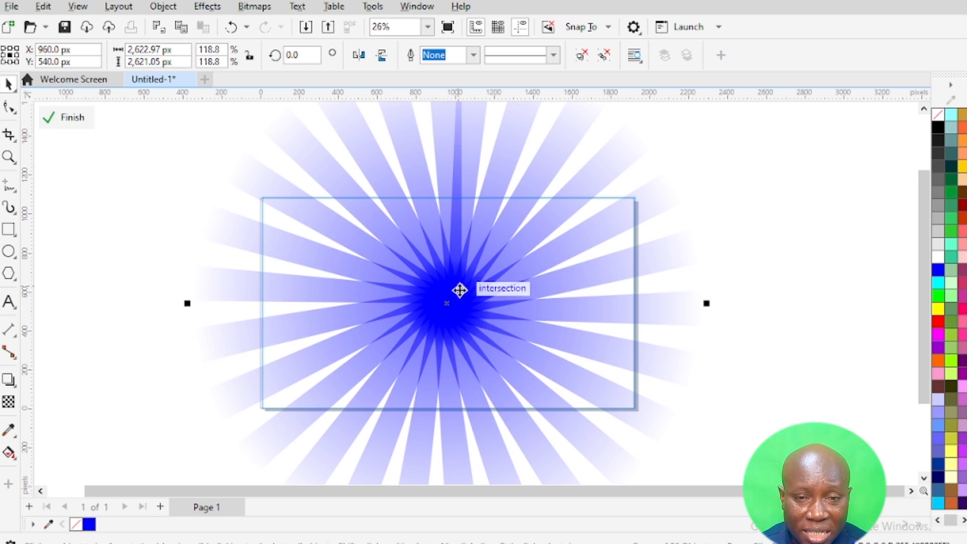
right_click(460, 288)
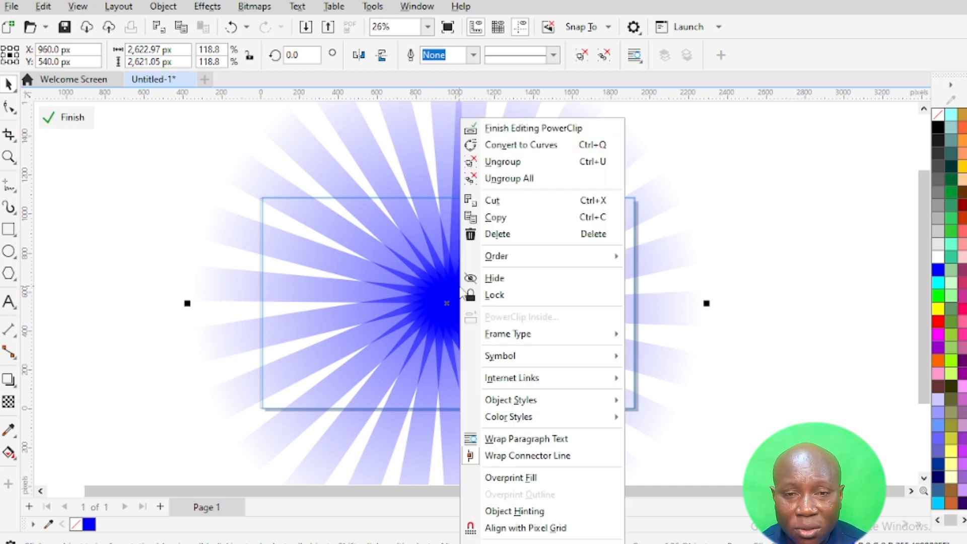
left_click(510, 127)
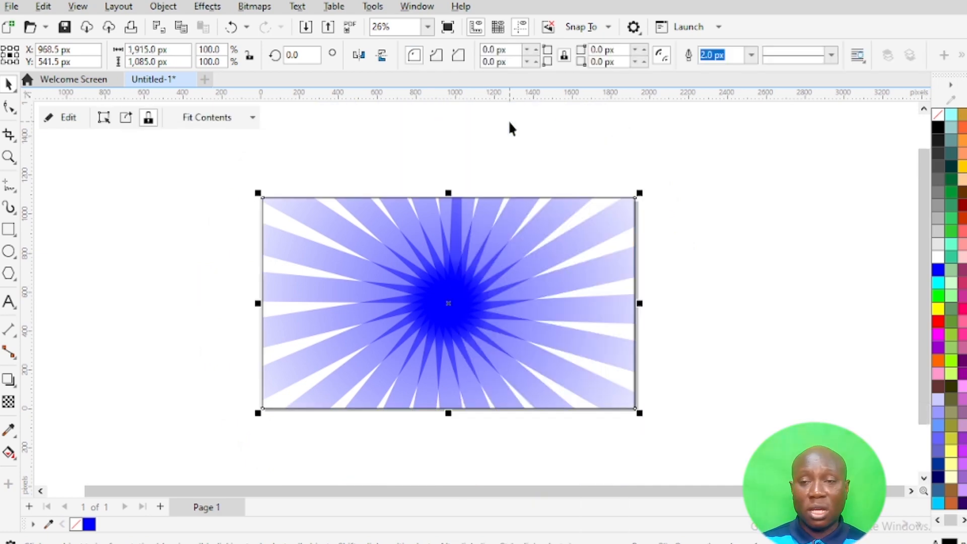
Step: Try green, yellow, cyan and blue as the fill behind the rays in the PowerClip rectangle
left_click(938, 297)
left_click(938, 309)
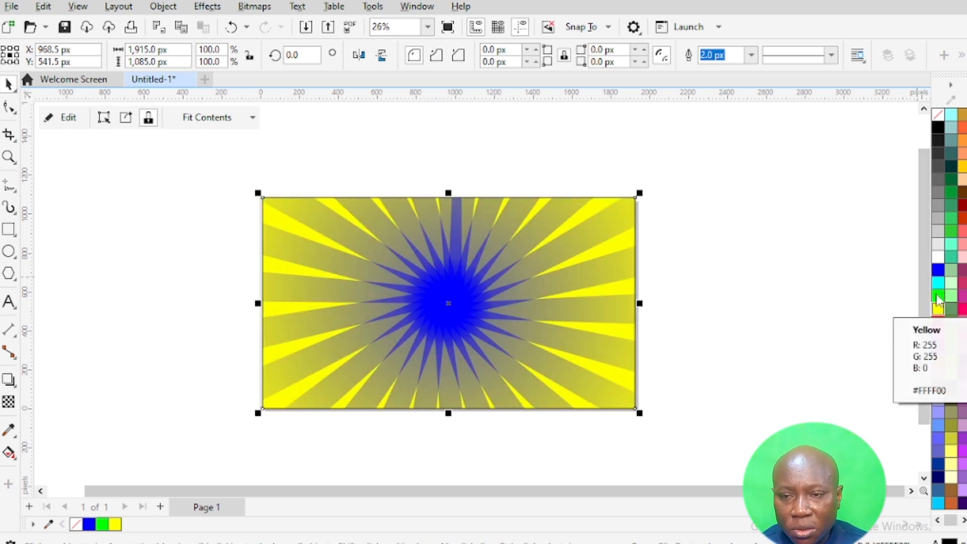
left_click(938, 296)
left_click(936, 281)
left_click(937, 274)
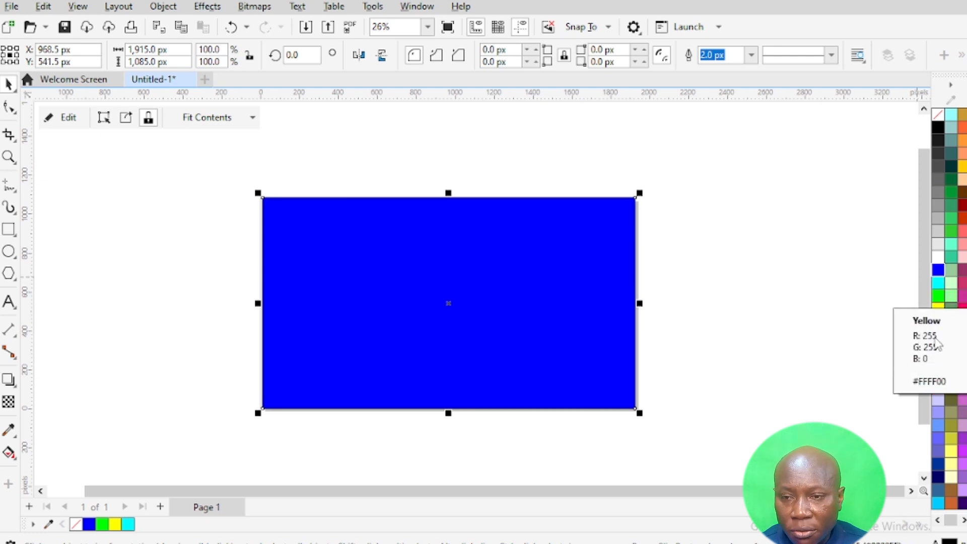
Step: Fill the PowerClip rectangle with a lighter shade of the palette's blue
left_click(938, 272)
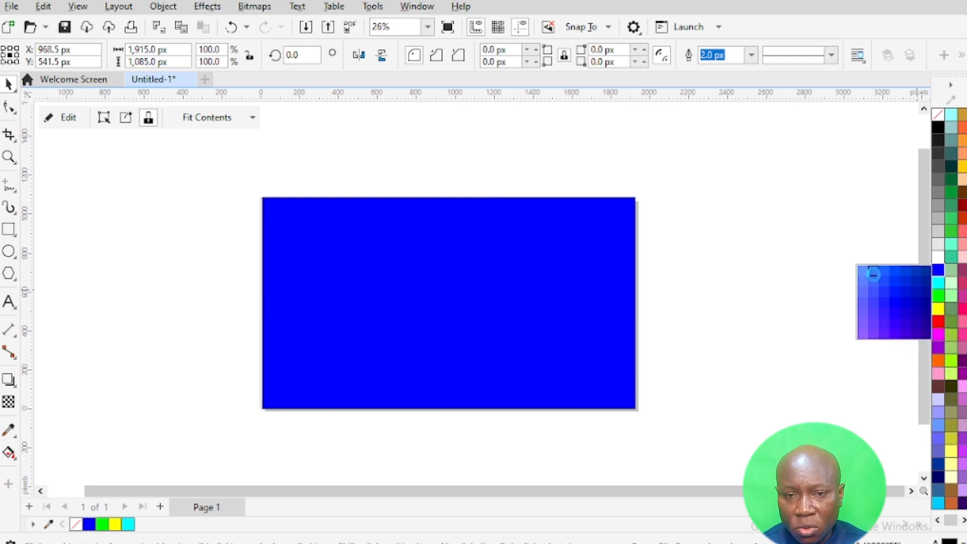
left_click(874, 278)
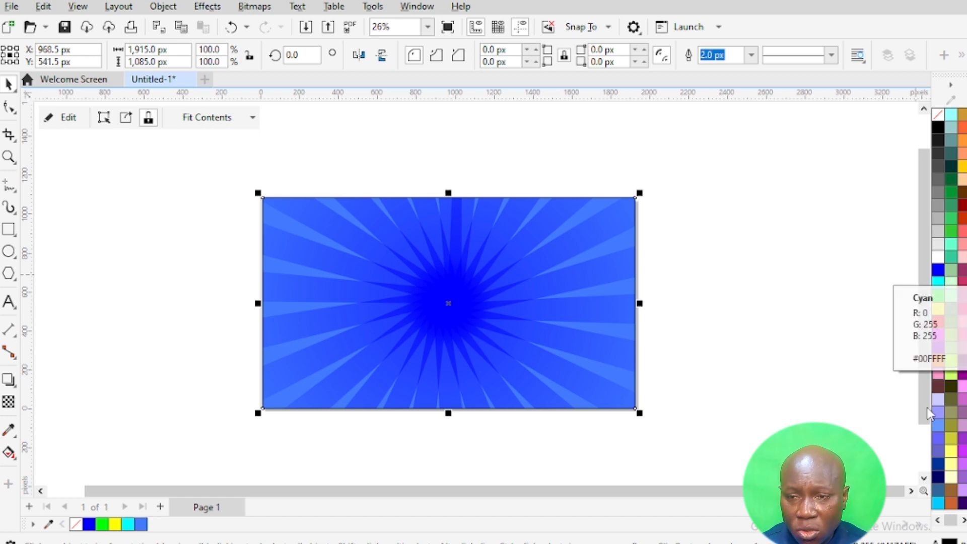
Step: Try a magenta fill on the PowerClip rectangle and undo it
left_click(939, 337)
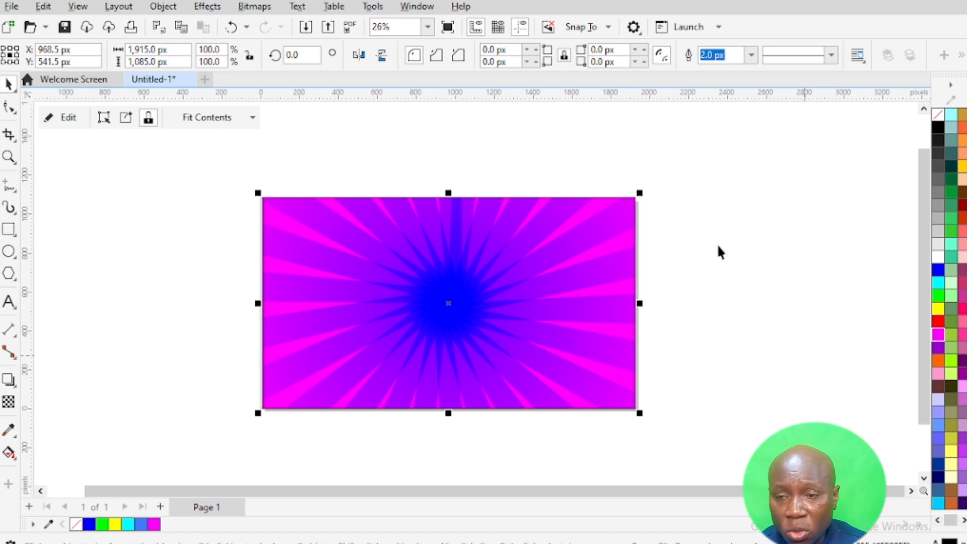
key("ctrl+z")
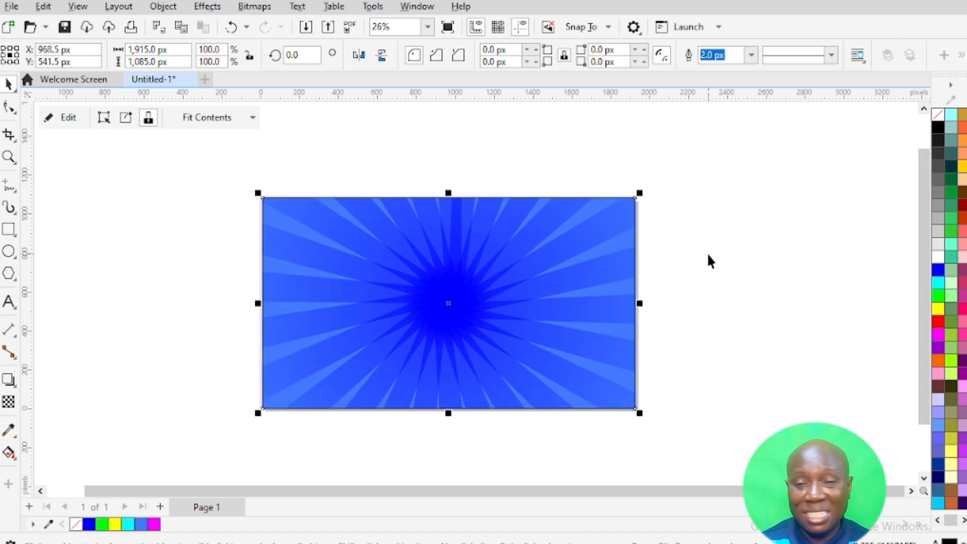
Step: Remove the outline from the PowerClip rectangle by setting its outline colour to none
left_click(261, 170)
left_click(288, 199)
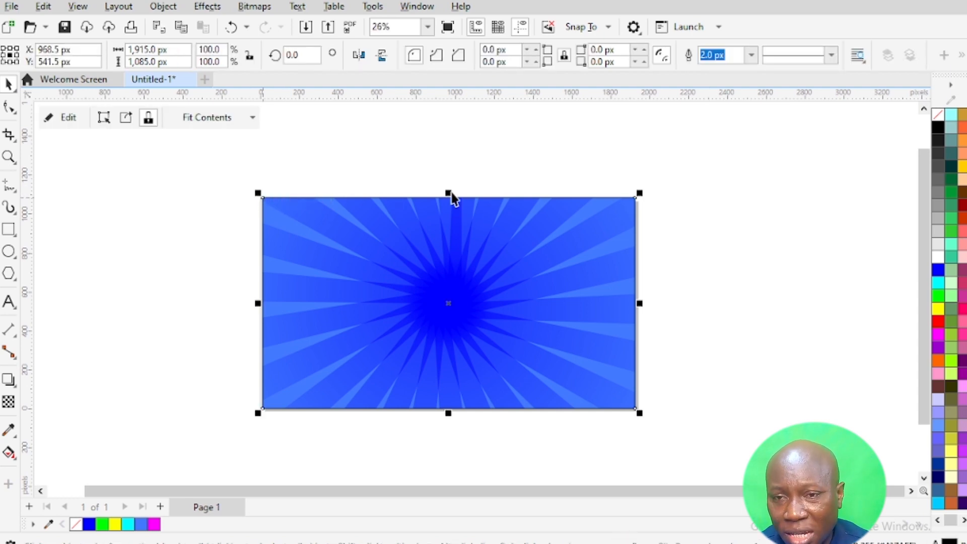
right_click(940, 115)
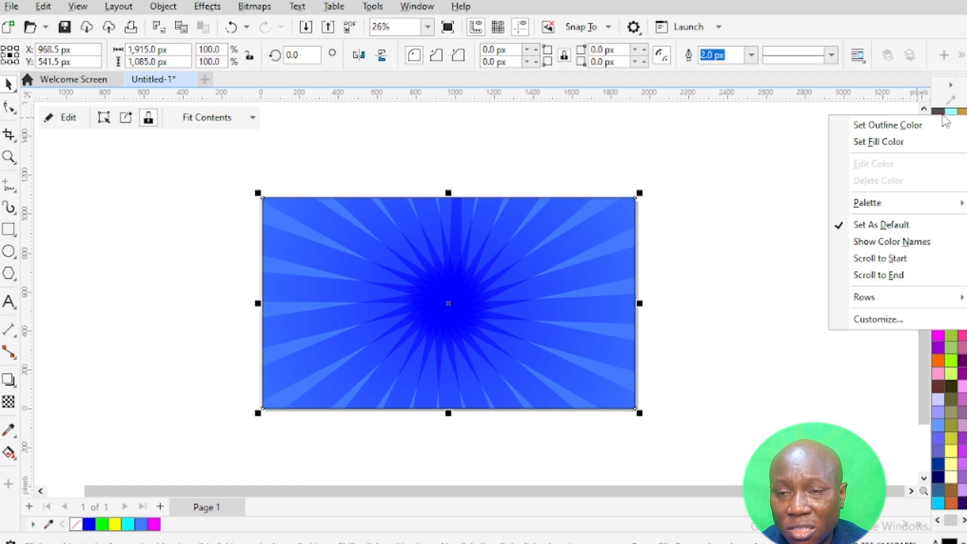
left_click(900, 125)
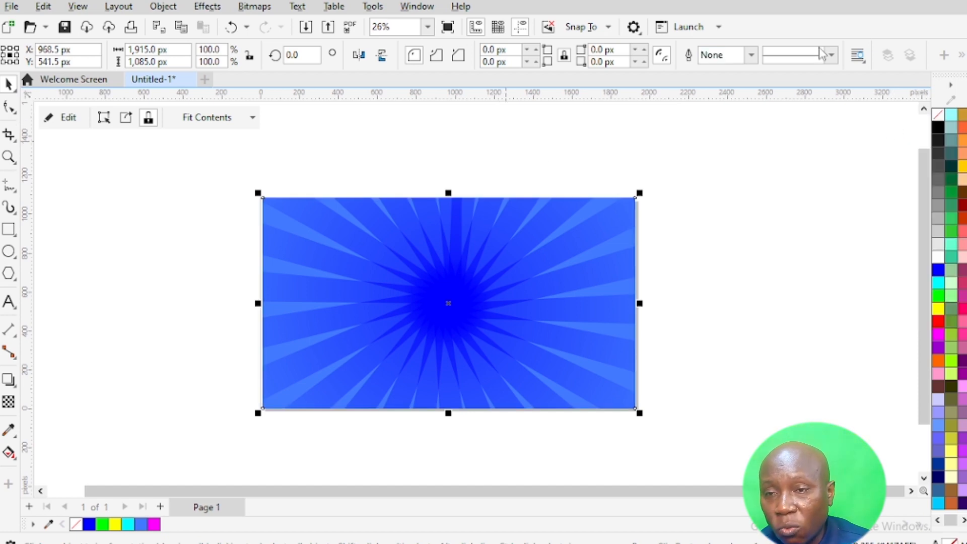
Step: Try removing the PowerClip rectangle's fill, and undo the removal
left_click(936, 116)
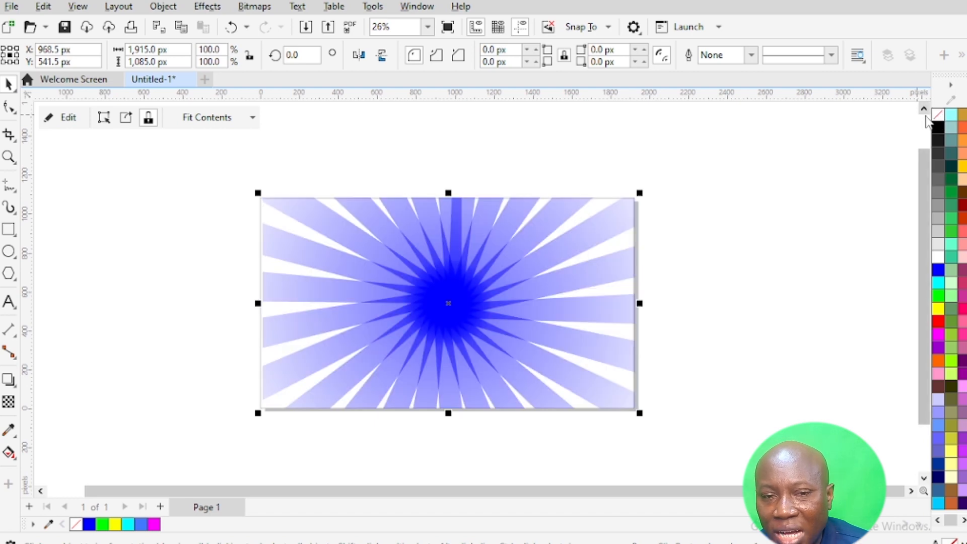
key("ctrl+z")
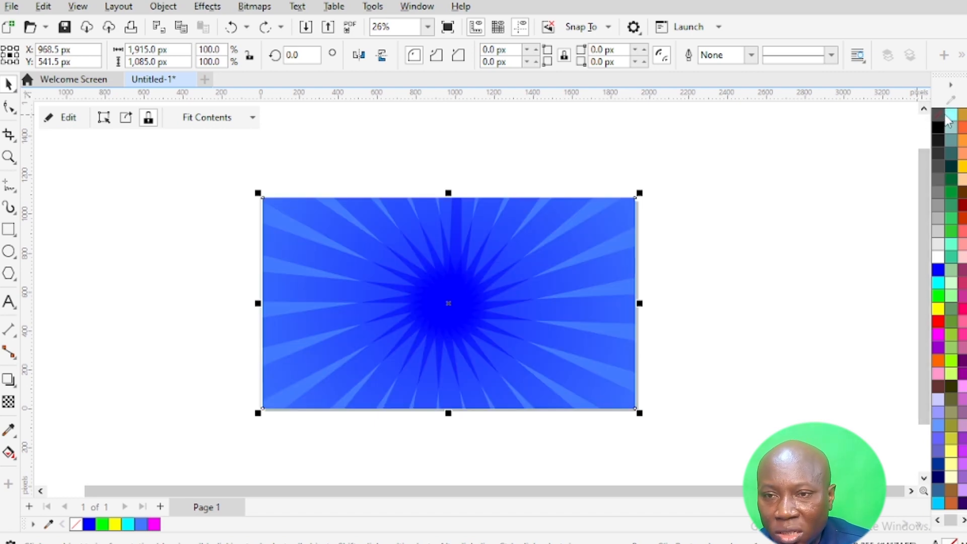
right_click(950, 117)
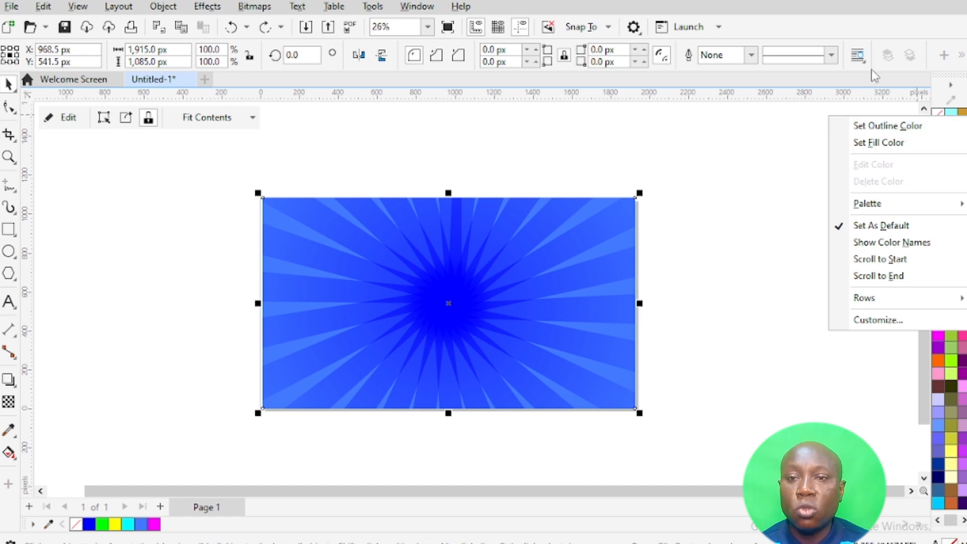
left_click(838, 26)
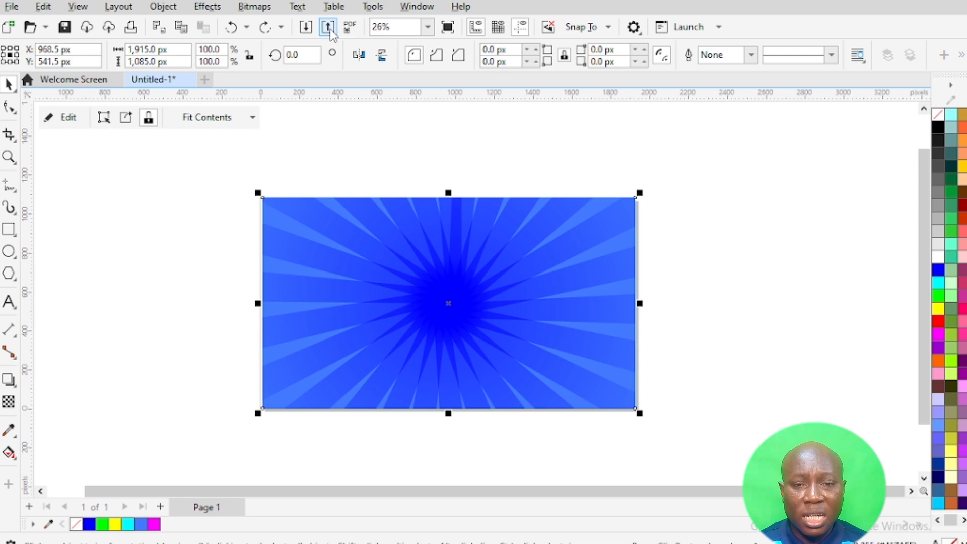
Step: Export only the selected sunburst artwork to the Desktop as a JPG named BG 2, accepting the RGB highest-quality JPEG settings
left_click(328, 27)
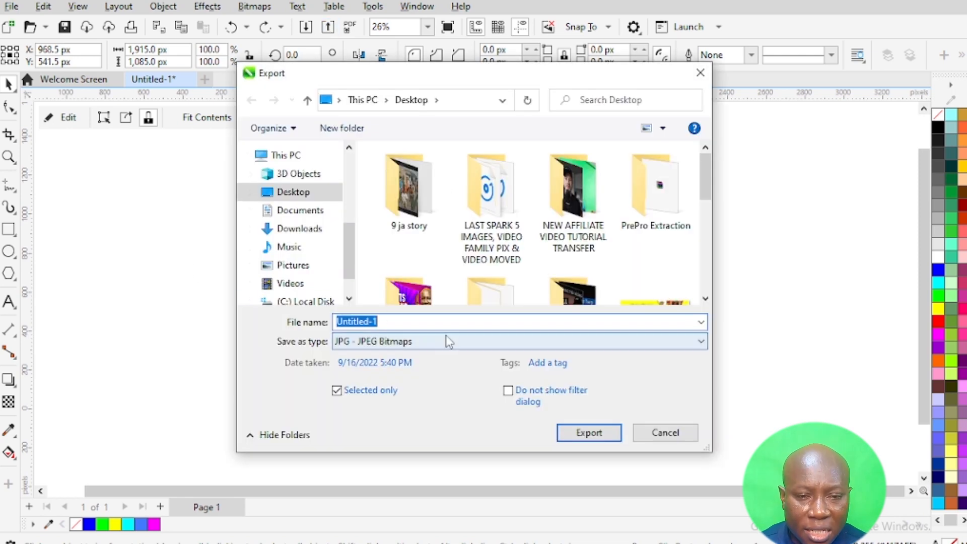
left_click(384, 341)
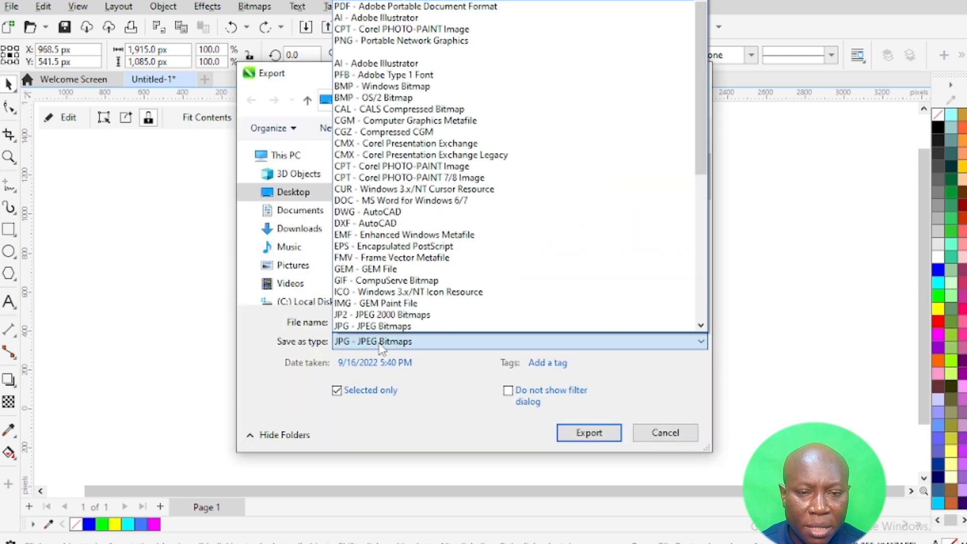
left_click(379, 343)
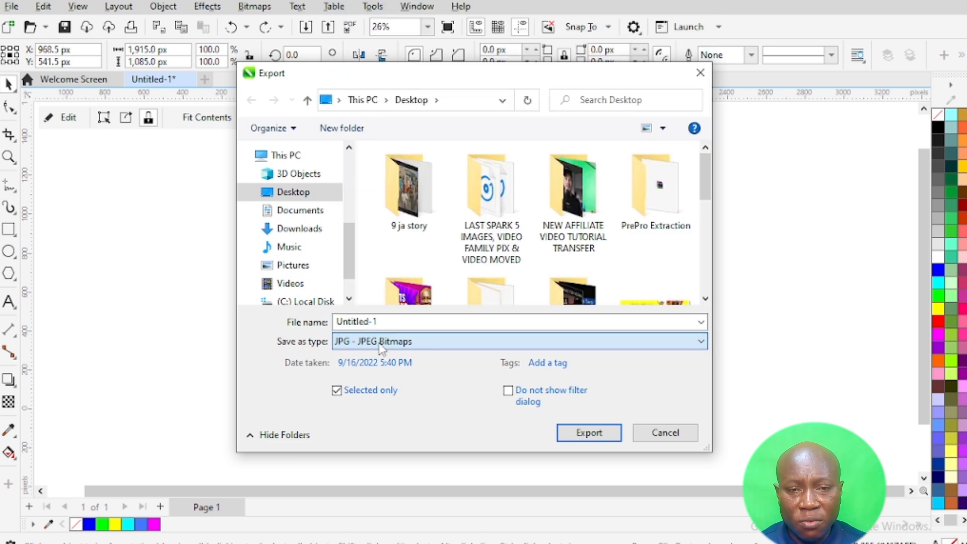
left_click_drag(404, 321, 287, 311)
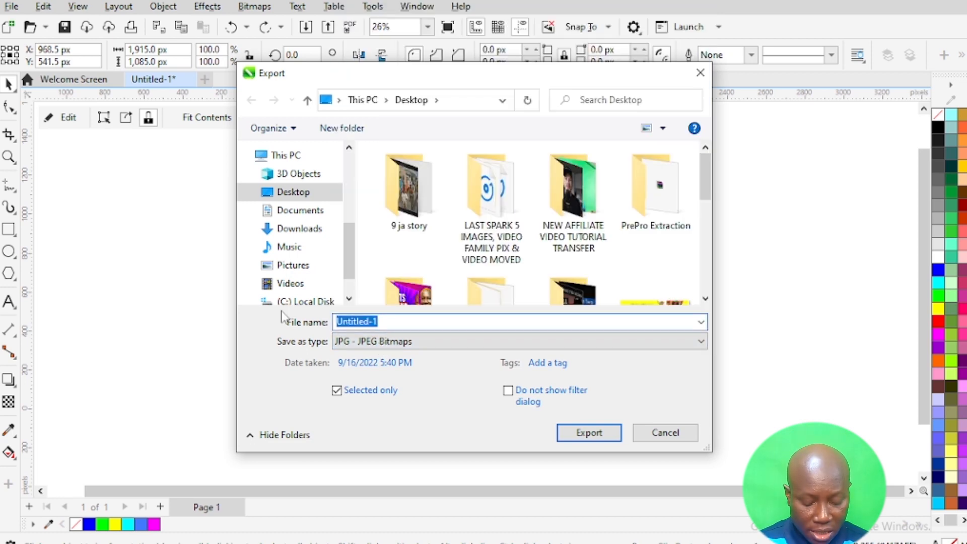
type("BG 2")
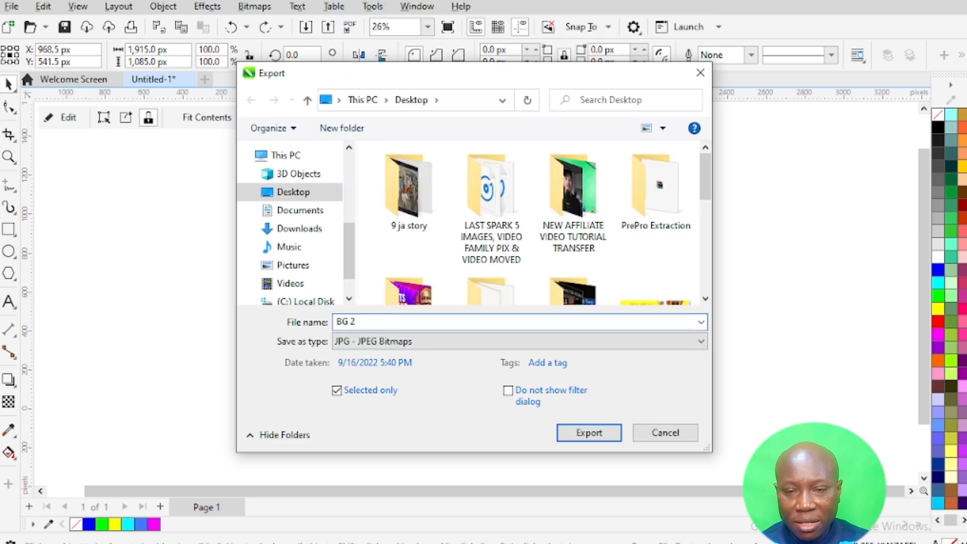
left_click(602, 436)
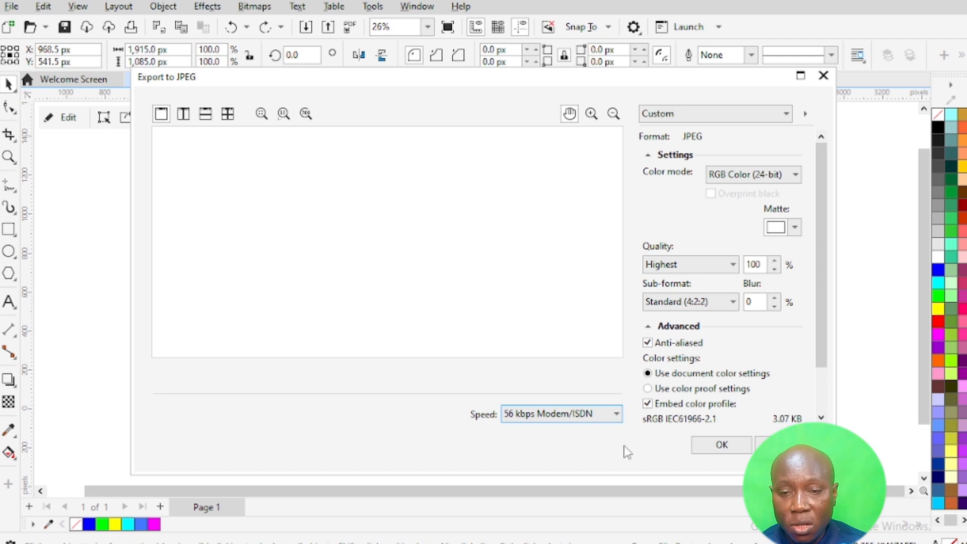
left_click(724, 445)
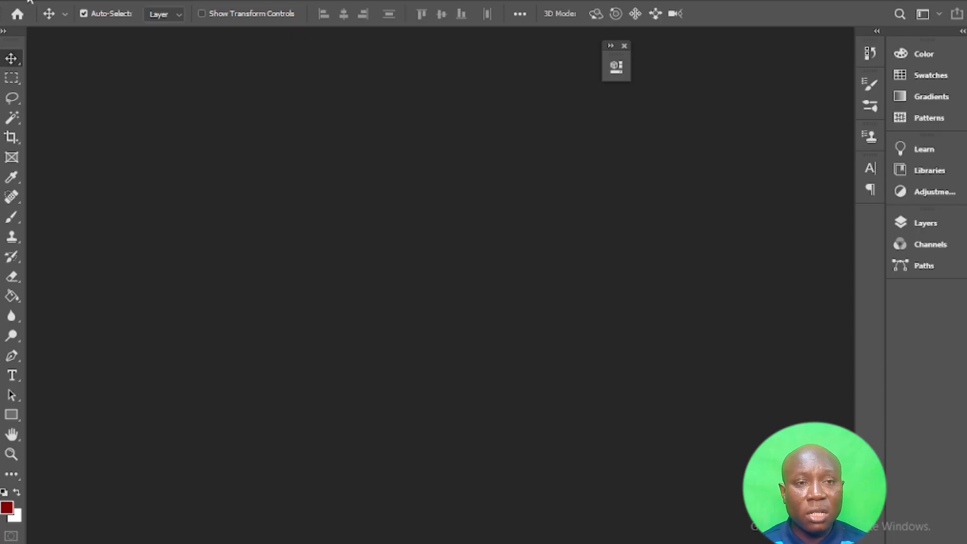
Step: Switch to Photoshop and create a new 1920 × 1080 px RGB document at 72 pixels/inch with a white background
key("alt+f")
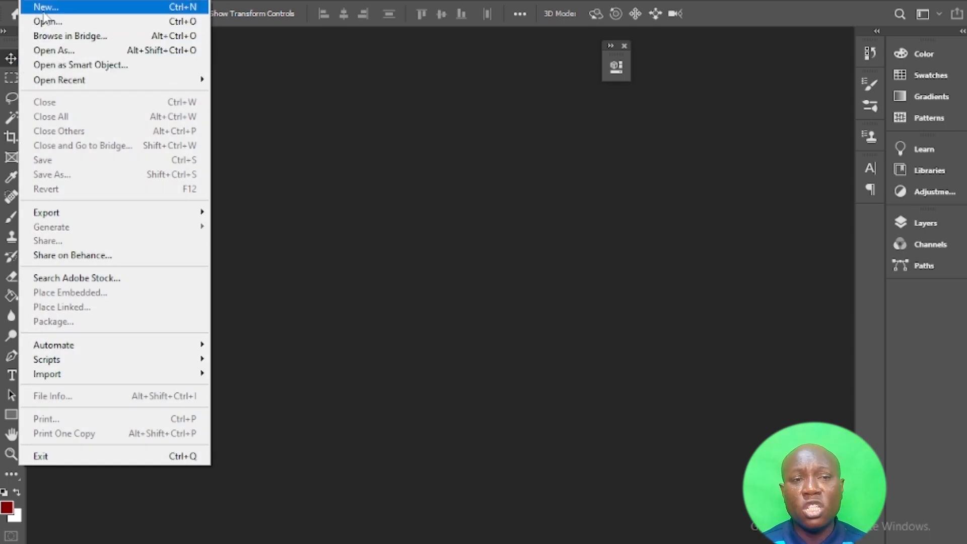
left_click(45, 8)
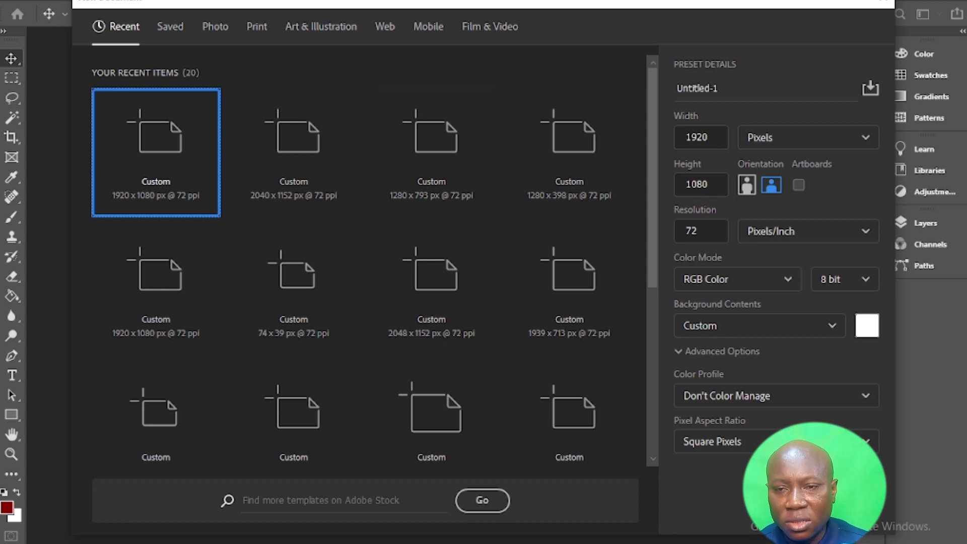
left_click(771, 506)
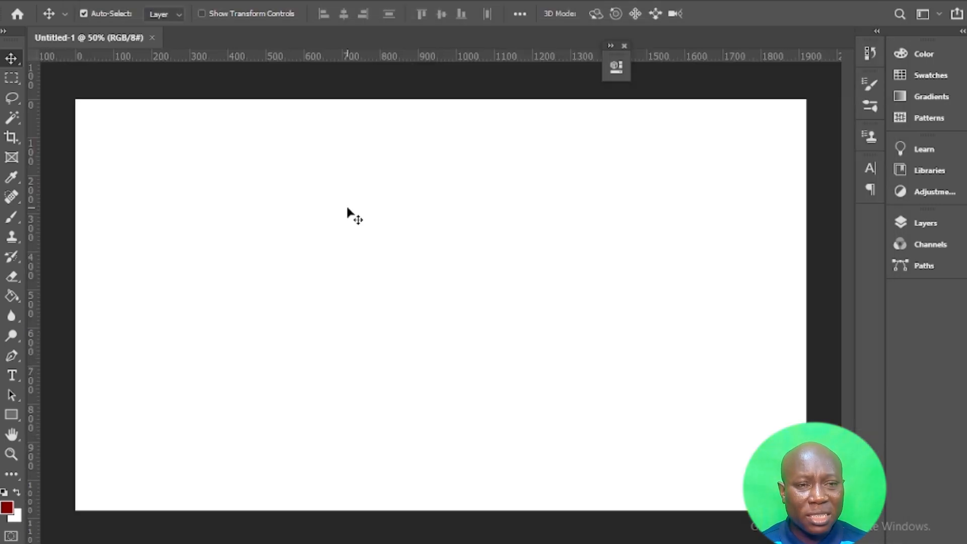
Step: Open the JPG of the blue sunburst with the magenta rectangle from the Desktop
left_click(29, 2)
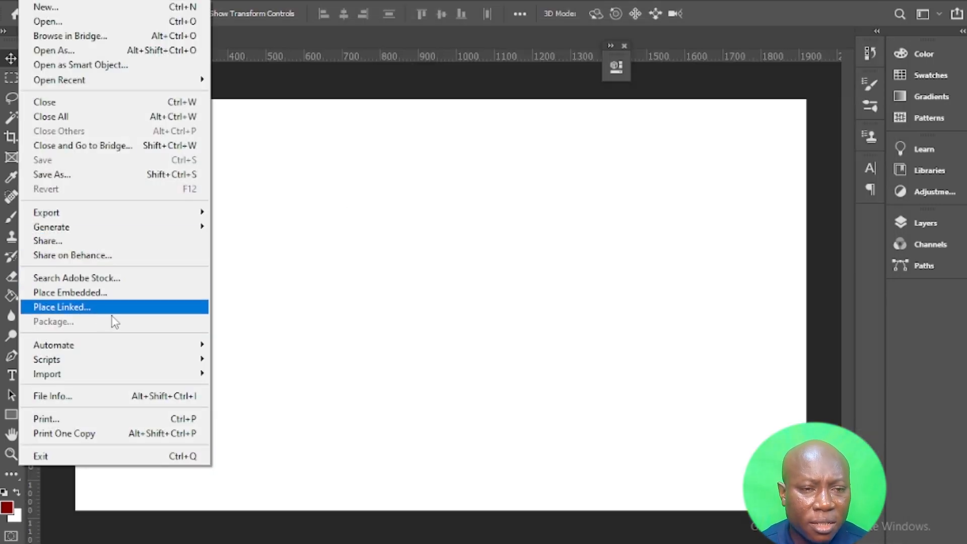
left_click(55, 22)
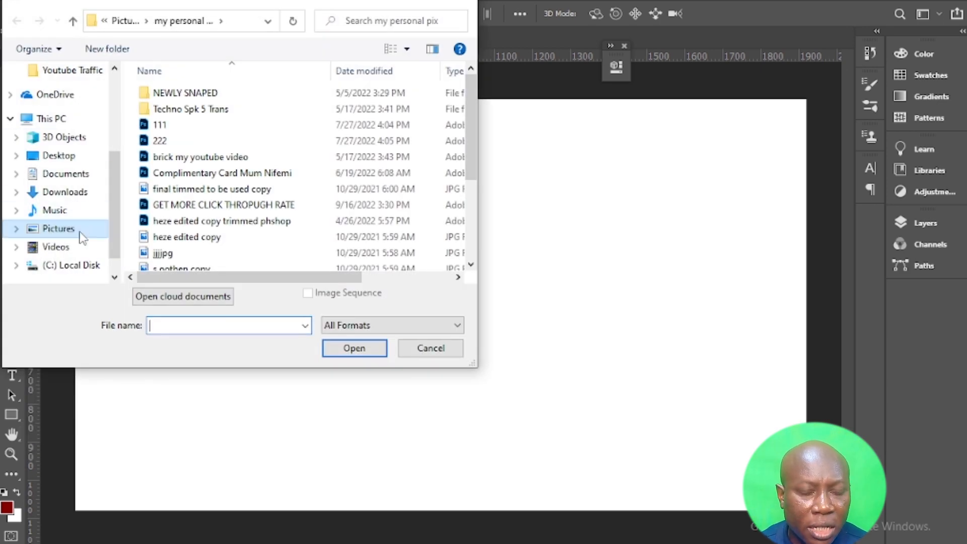
left_click(79, 160)
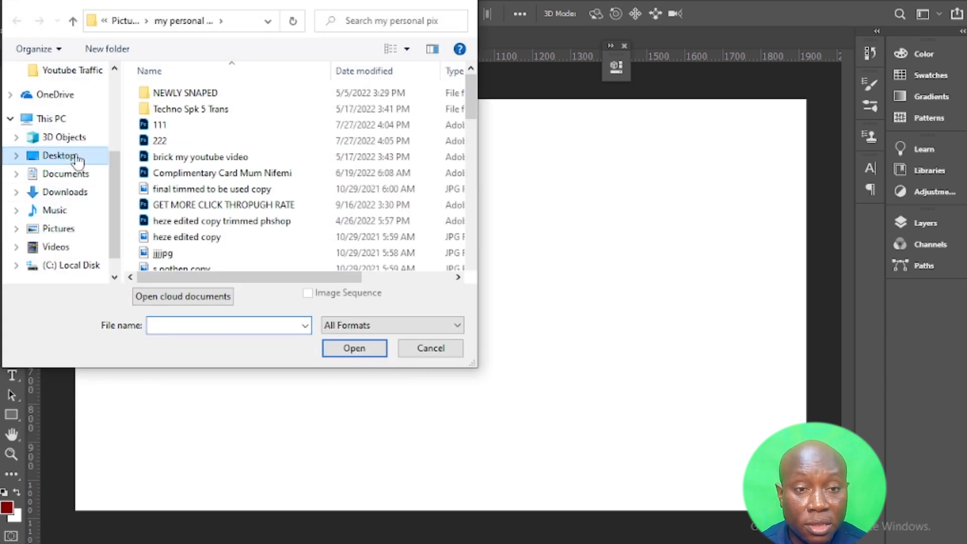
scroll(317, 206, "down", 5)
scroll(317, 207, "up", 3)
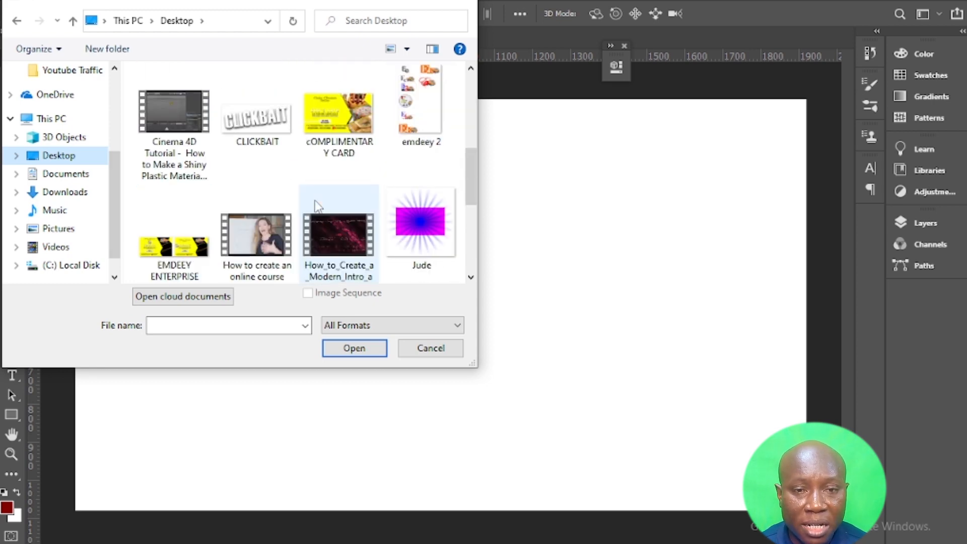
scroll(317, 205, "down", 1)
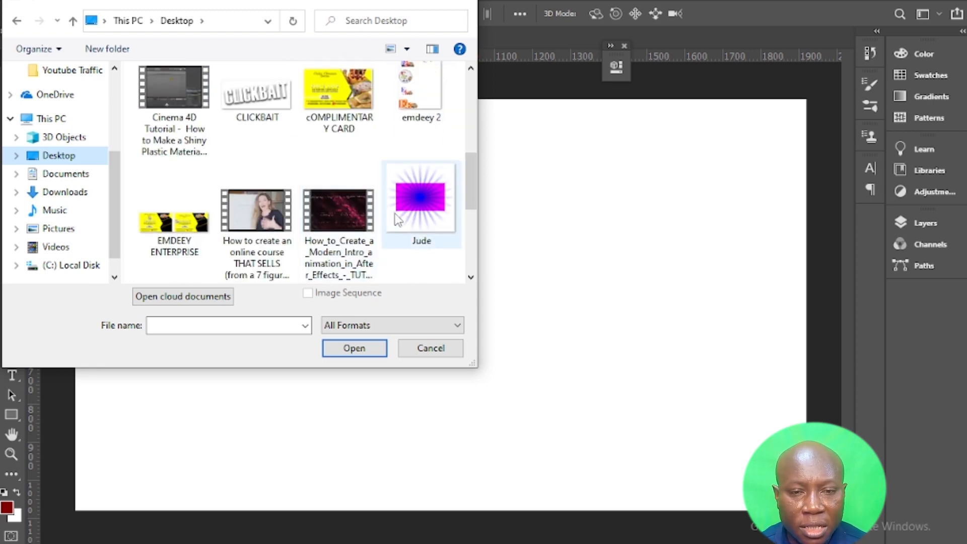
left_click(418, 209)
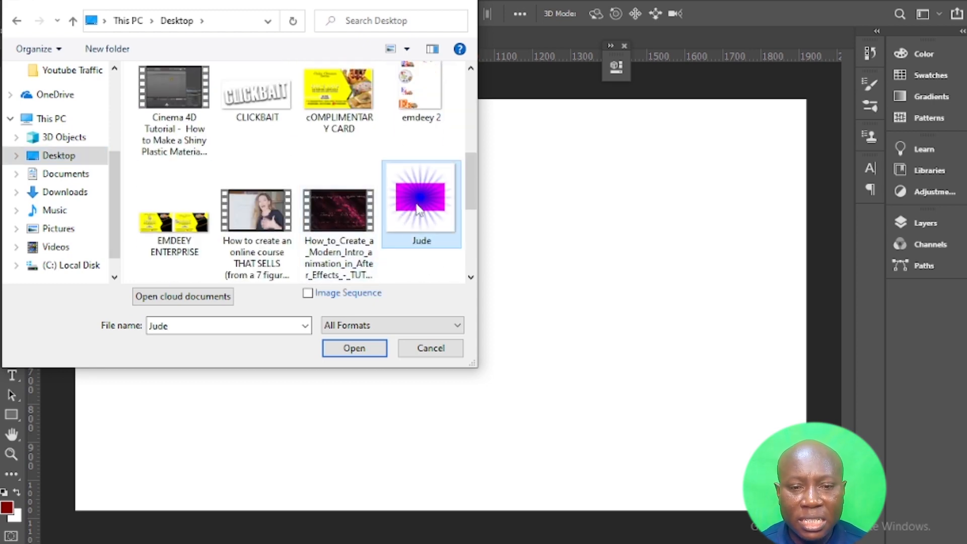
left_click(361, 351)
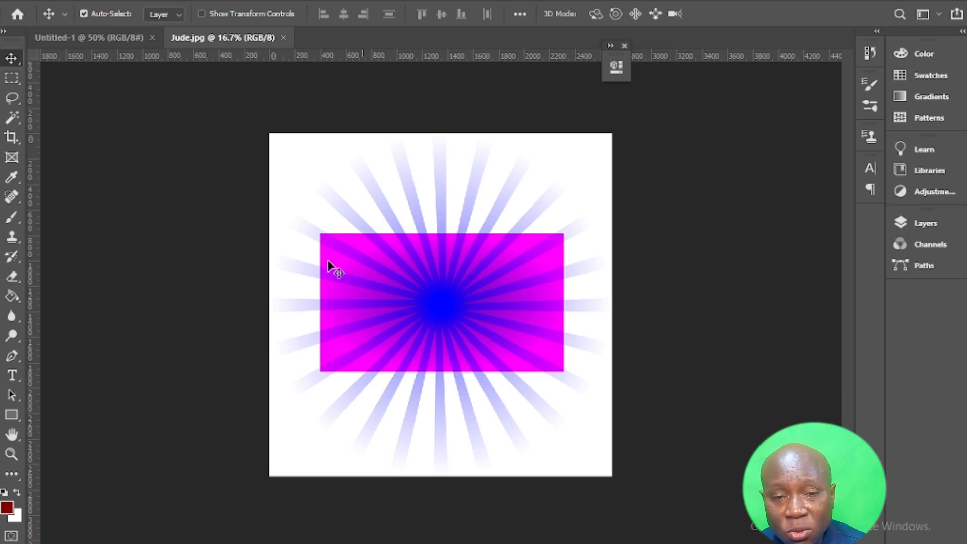
Step: Copy the sunburst image into the blank Untitled-1 document and scale it up so it covers the whole canvas
mouse_move(447, 319)
left_mouse_down()
mouse_move(119, 37)
mouse_move(245, 199)
mouse_move(361, 295)
mouse_move(432, 312)
left_mouse_up()
scroll(432, 318, "down", 4)
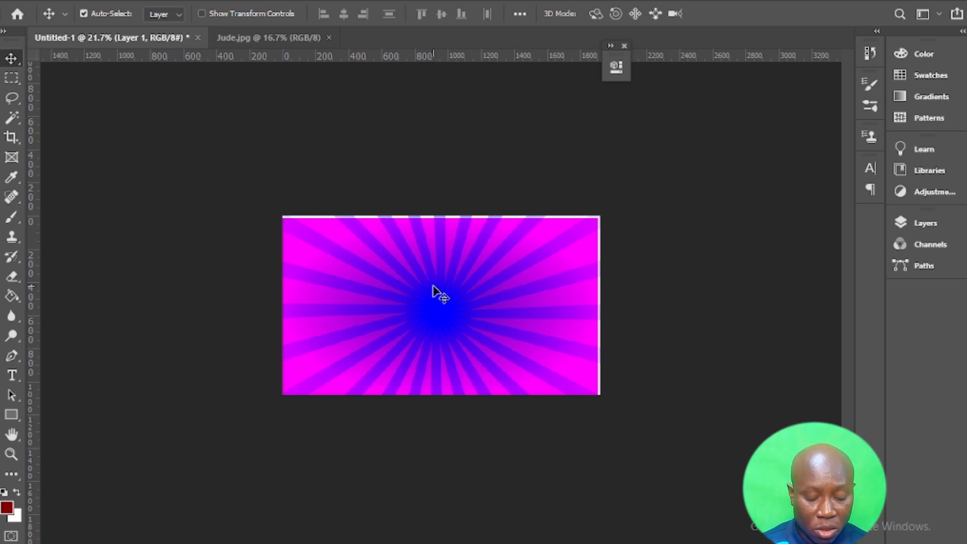
key("ctrl+t")
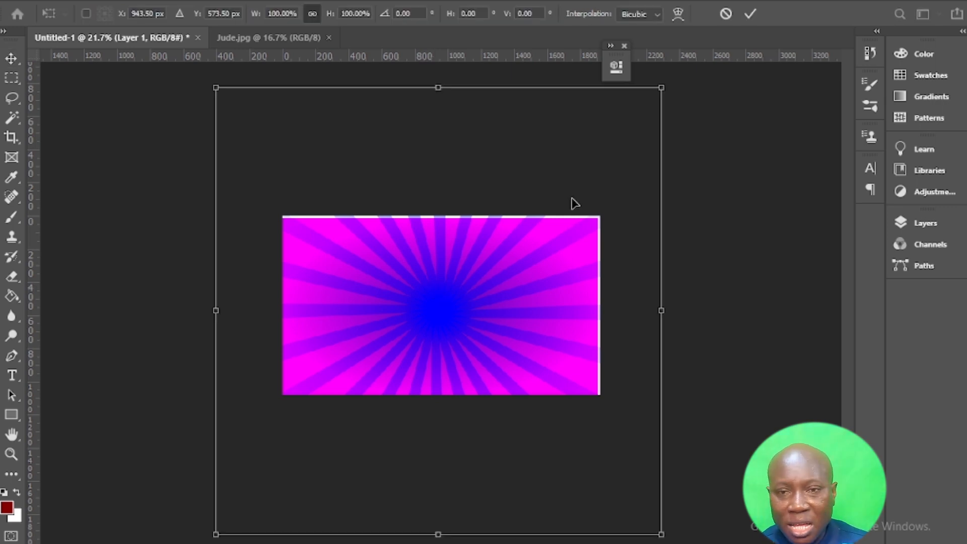
left_click_drag(663, 87, 721, 29)
left_click_drag(487, 276, 465, 289)
key("Return")
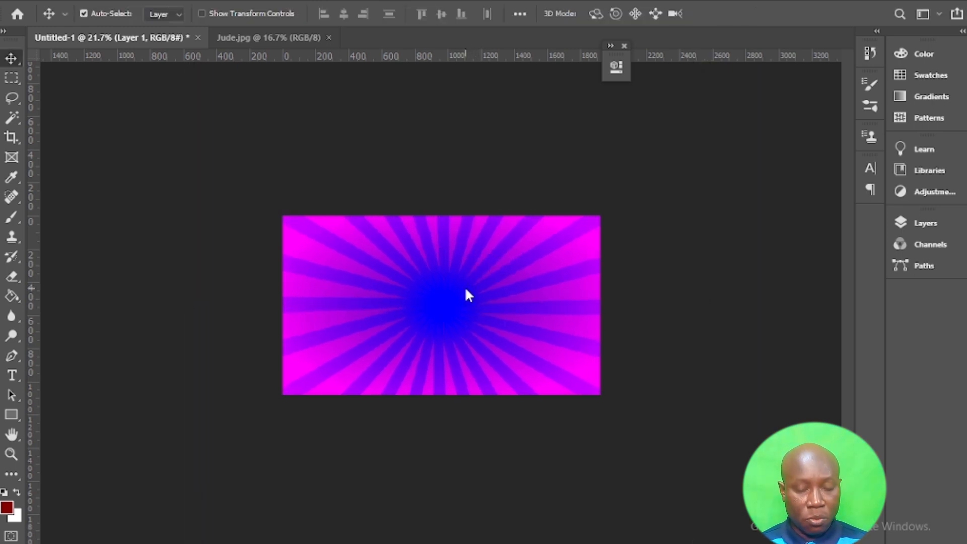
Step: Place the file 222 from the personal pictures folder as a linked image over the sunburst
scroll(467, 295, "up", 5)
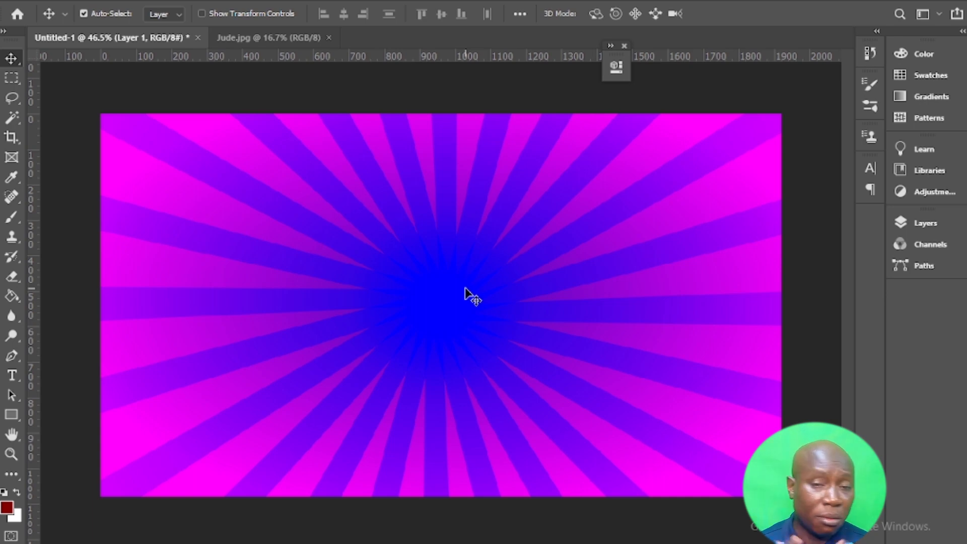
left_click(31, 1)
left_click(85, 308)
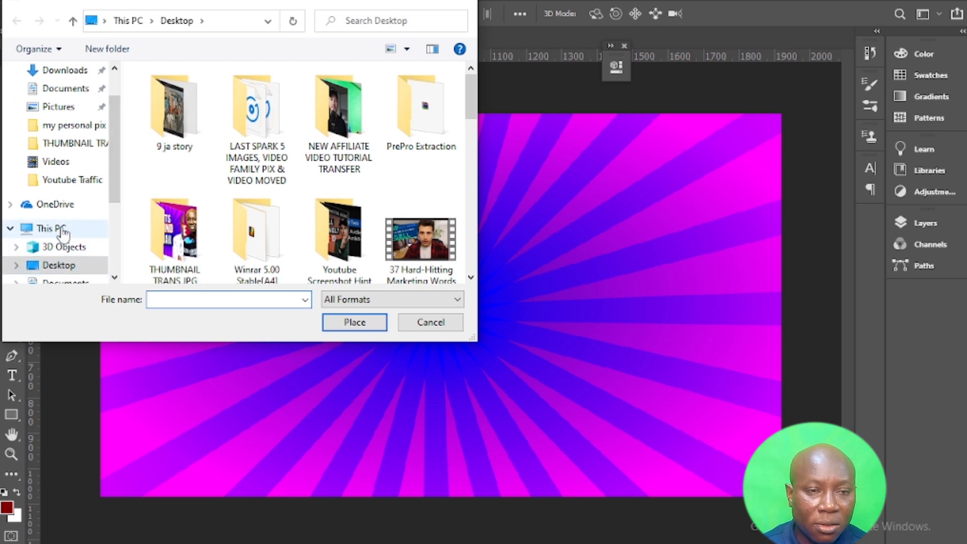
scroll(63, 233, "down", 1)
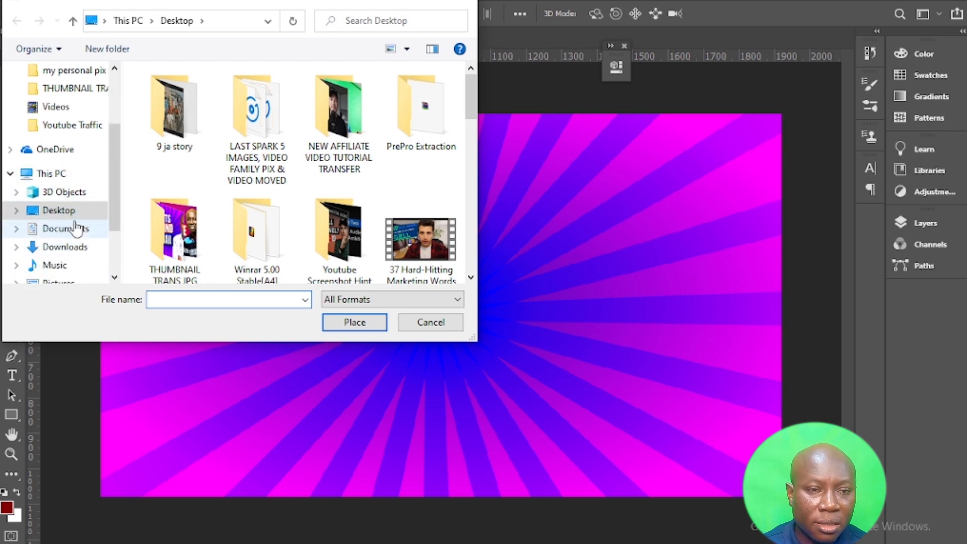
scroll(73, 224, "down", 1)
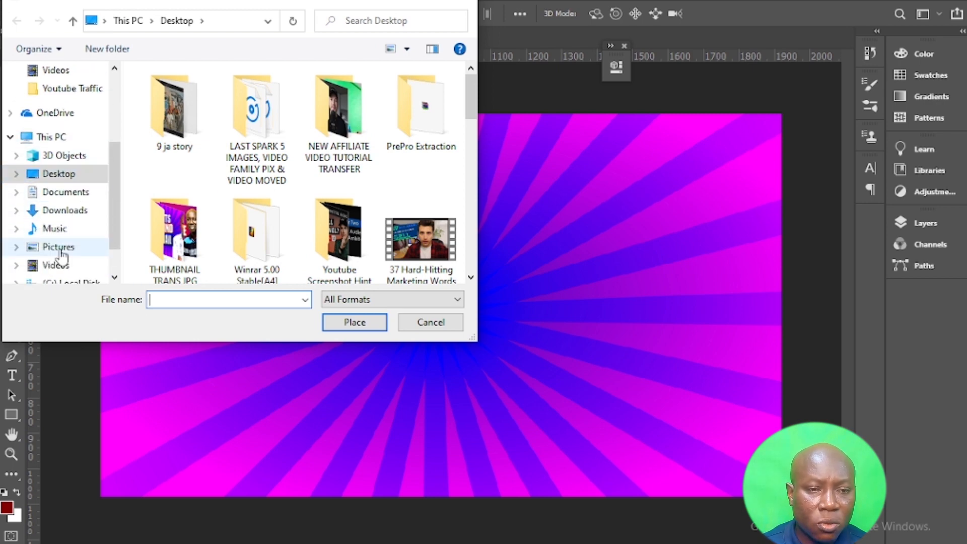
left_click(59, 247)
double_click(423, 106)
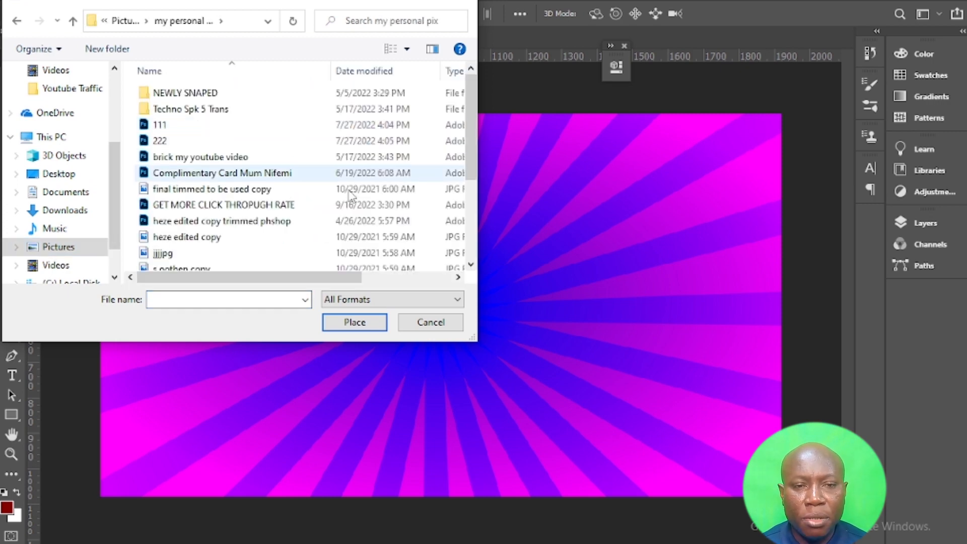
double_click(149, 145)
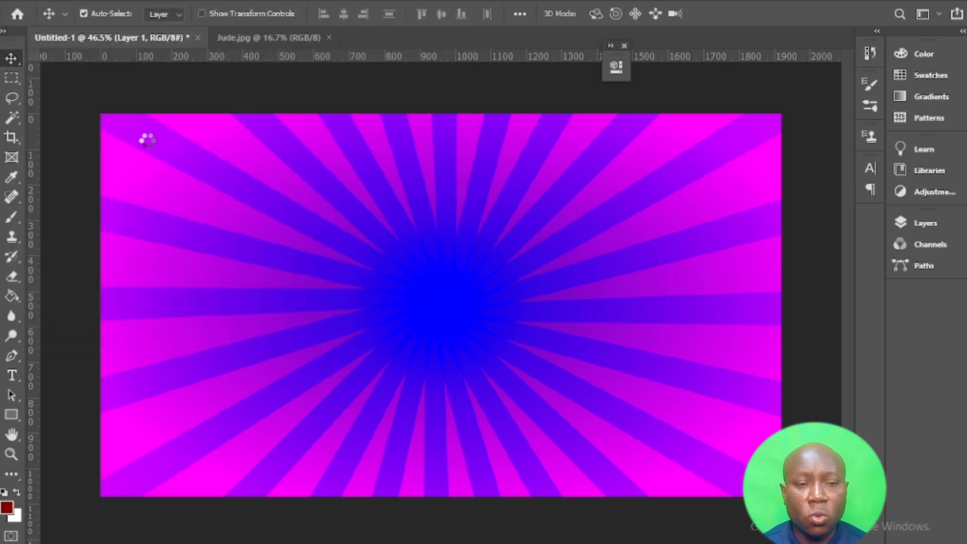
Step: Enlarge the placed portrait to about 287% and position it over the right half of the canvas, cropped at the lower edge
left_click_drag(433, 312, 506, 279)
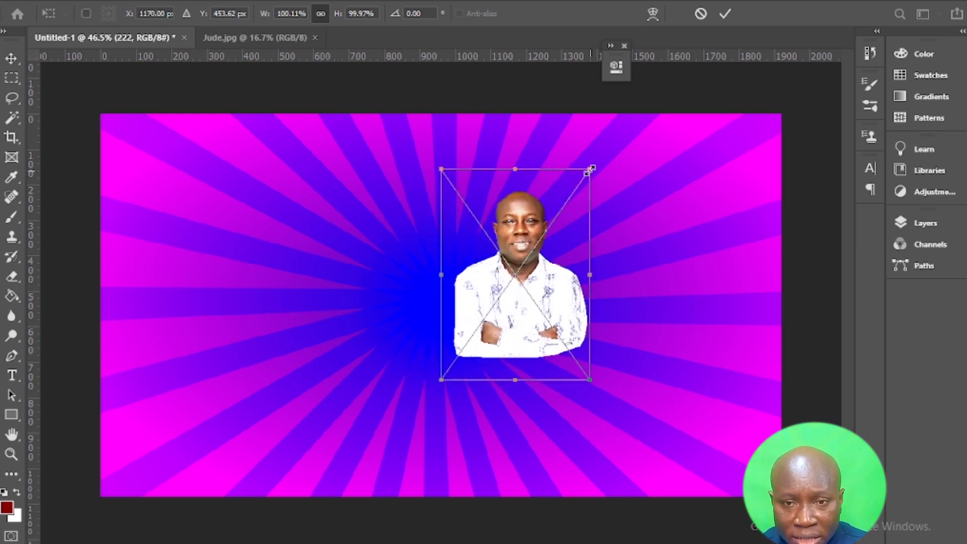
left_click_drag(590, 169, 828, 6)
left_click_drag(628, 209, 656, 434)
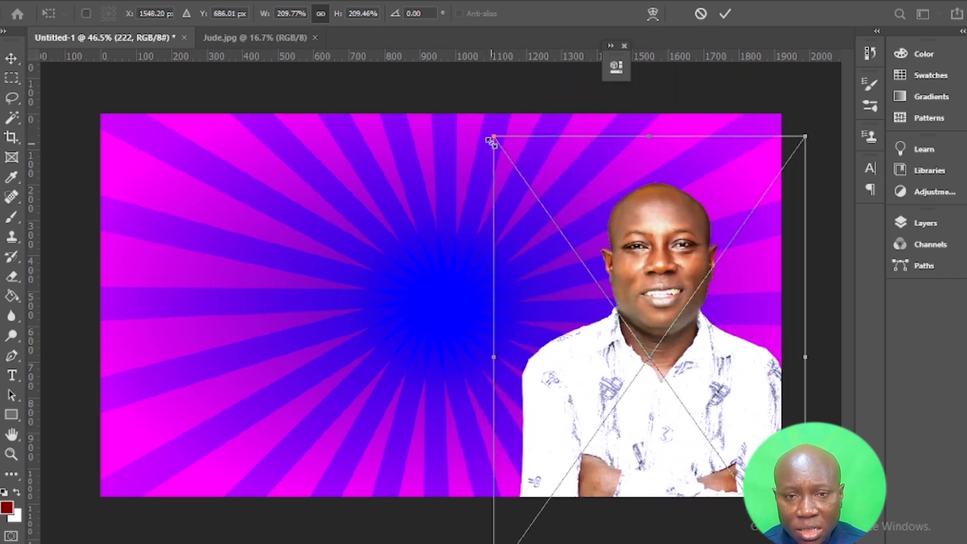
left_click_drag(491, 136, 393, 65)
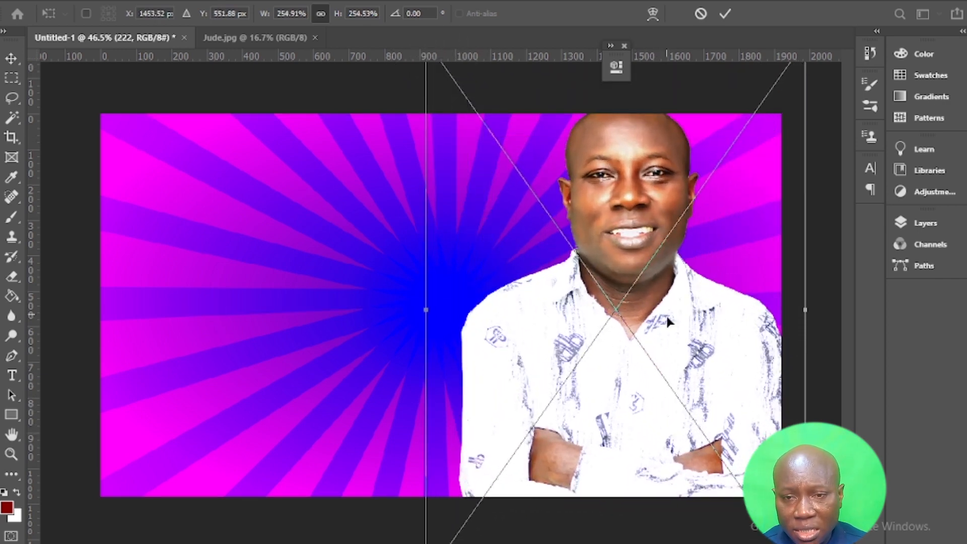
left_click_drag(667, 315, 676, 347)
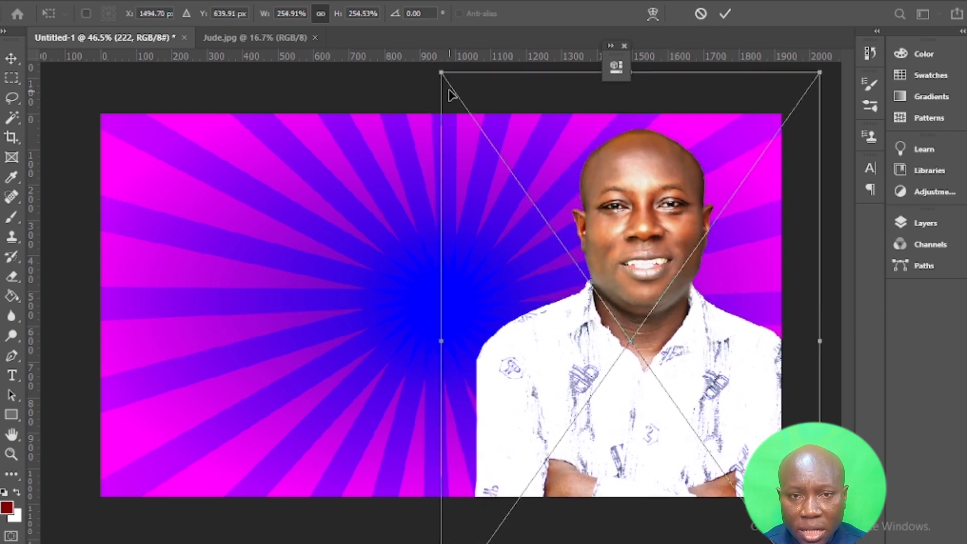
left_click_drag(435, 72, 353, 36)
left_click_drag(636, 283, 641, 354)
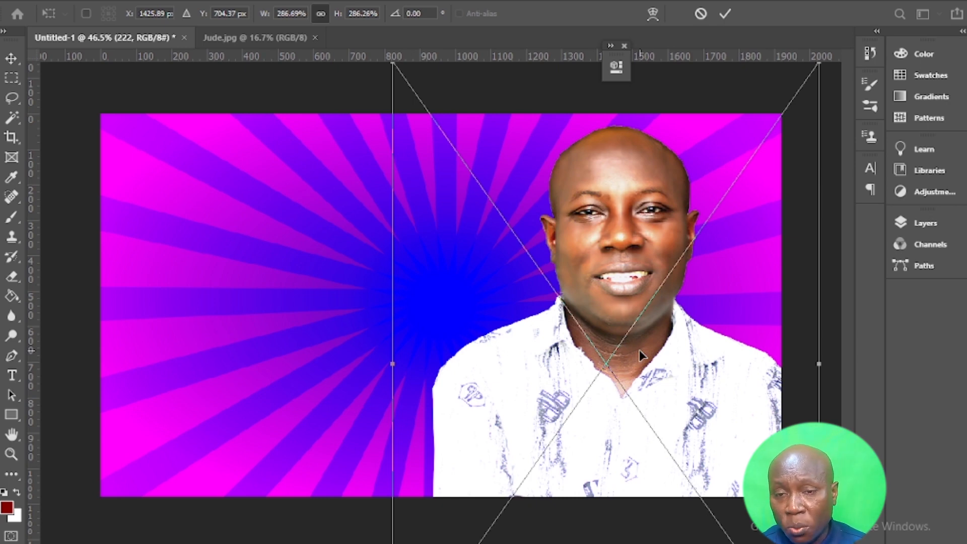
key("Return")
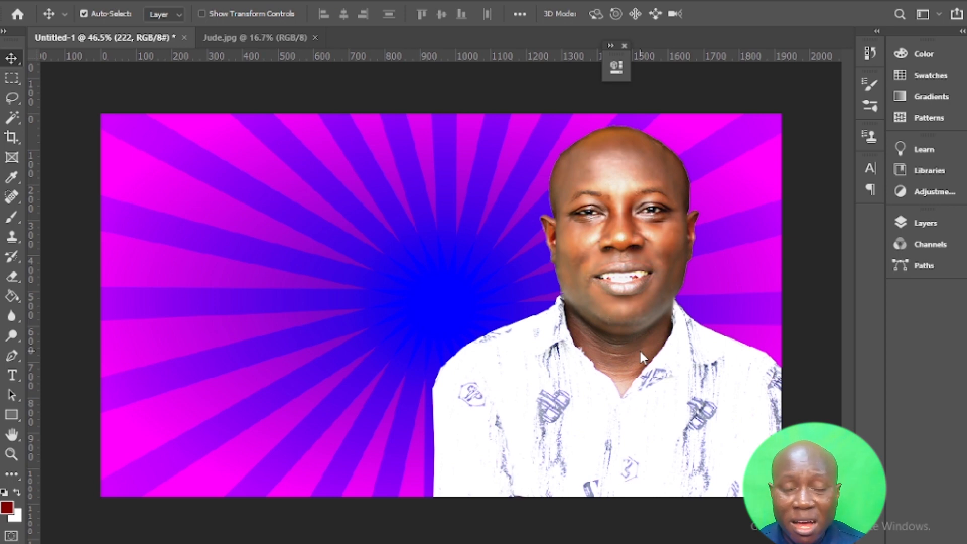
Step: Add the text SECRETS in 72 pt Myriad Pro Bold Italic, dark red, in the upper-left area of the canvas
left_click(13, 376)
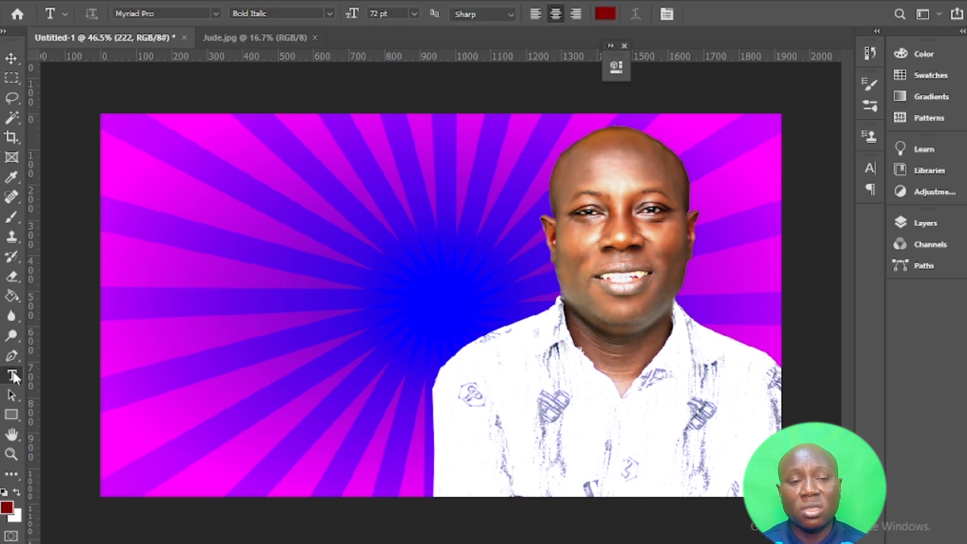
left_click(220, 207)
type("SECRETE")
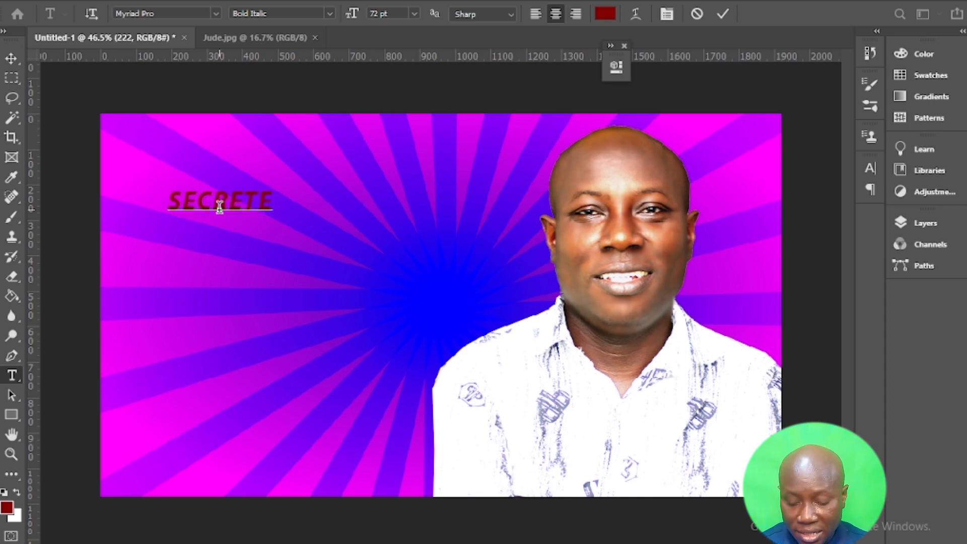
key("BackSpace")
type("S")
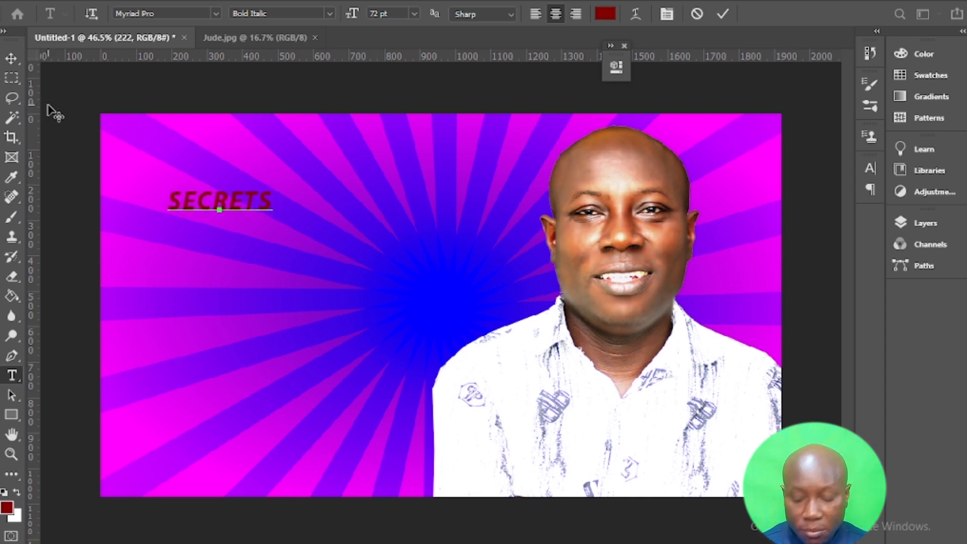
Step: Recolour the whole SECRETS text from the canvas's upper-left area to white
key("ctrl+a")
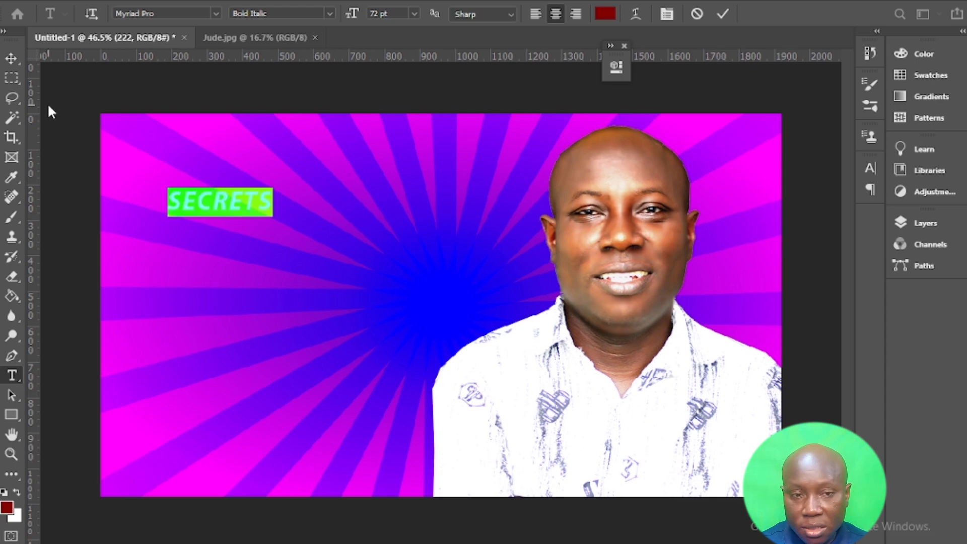
left_click(600, 14)
left_click(569, 297)
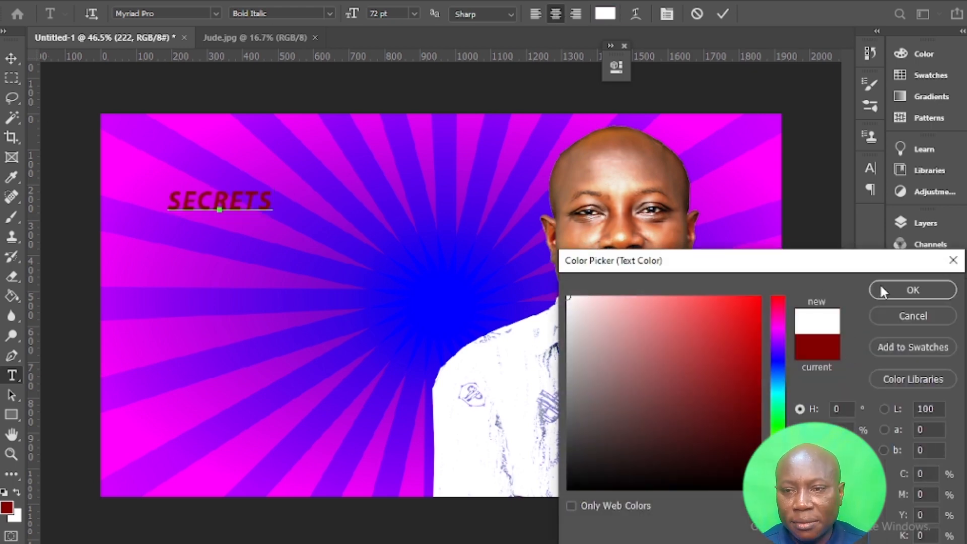
left_click(882, 291)
left_click(11, 59)
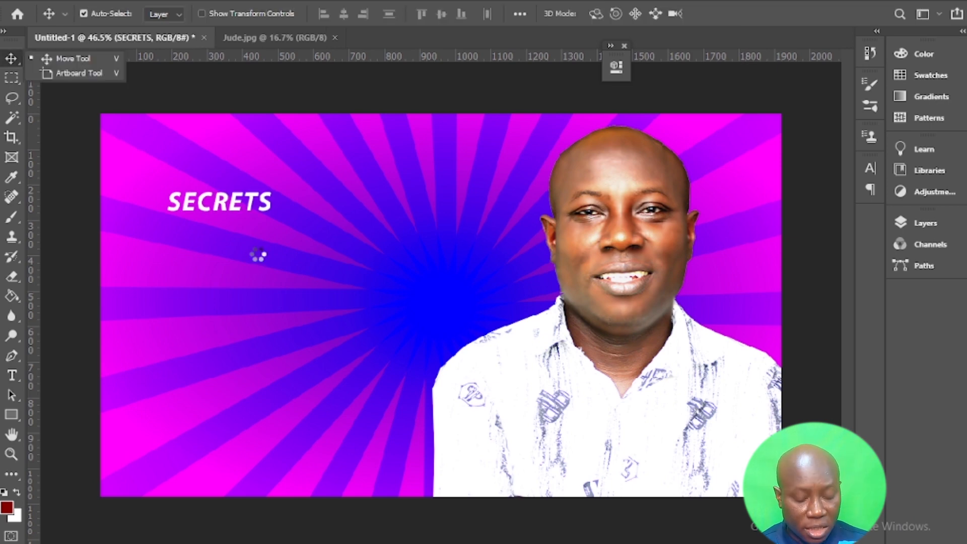
Step: Scale the SECRETS text up proportionally to about 253%, growing it toward the portrait
key("ctrl+t")
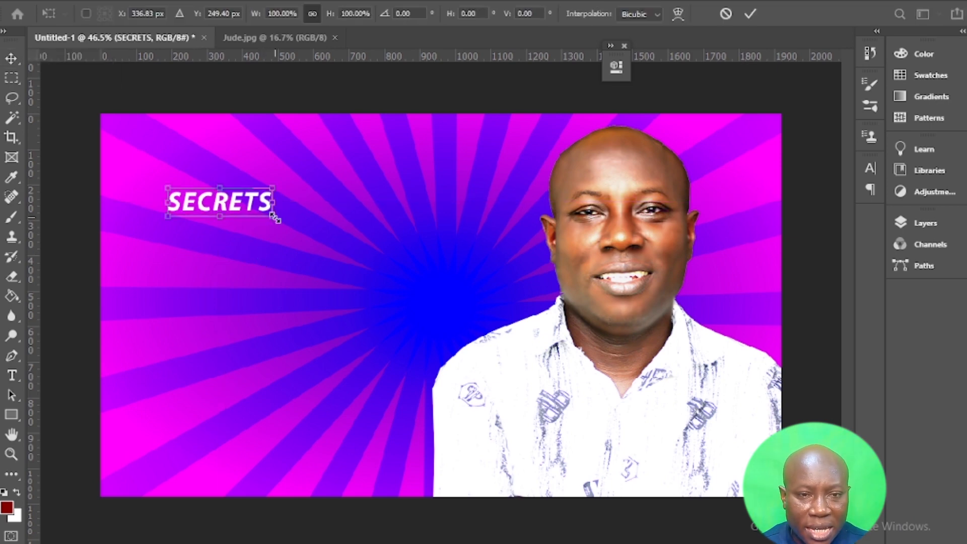
left_click_drag(274, 216, 418, 296)
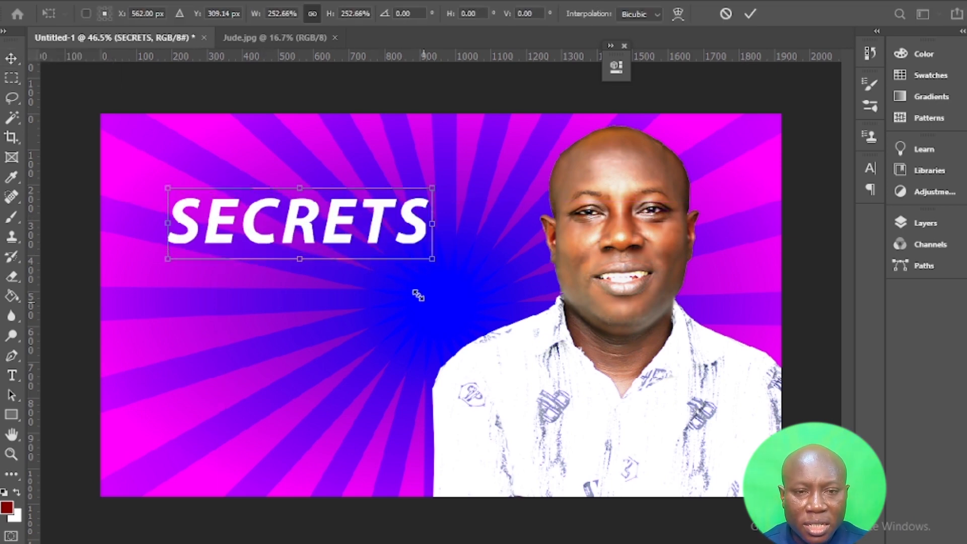
key("Return")
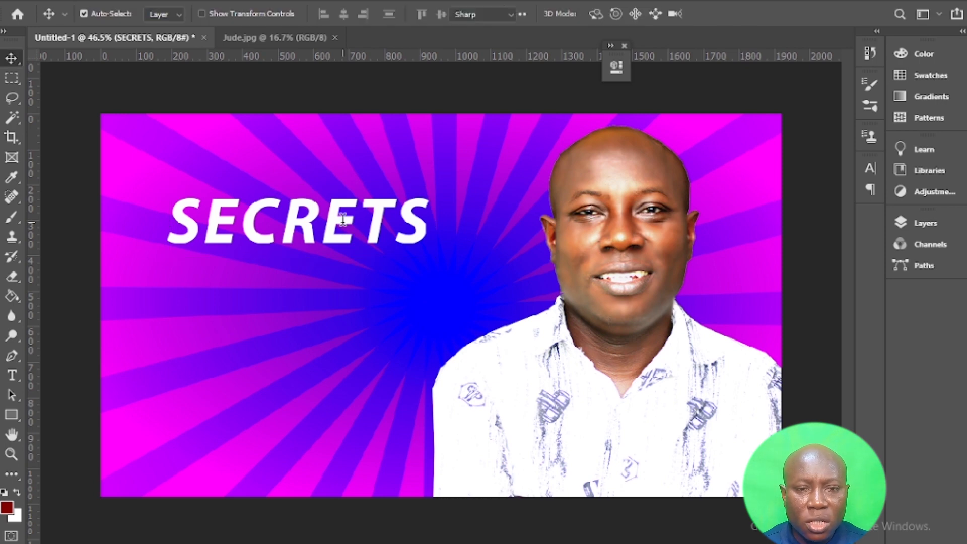
Step: Change the font of the SECRETS text to Swis721 BlkCn BT Black
double_click(343, 220)
left_click(329, 13)
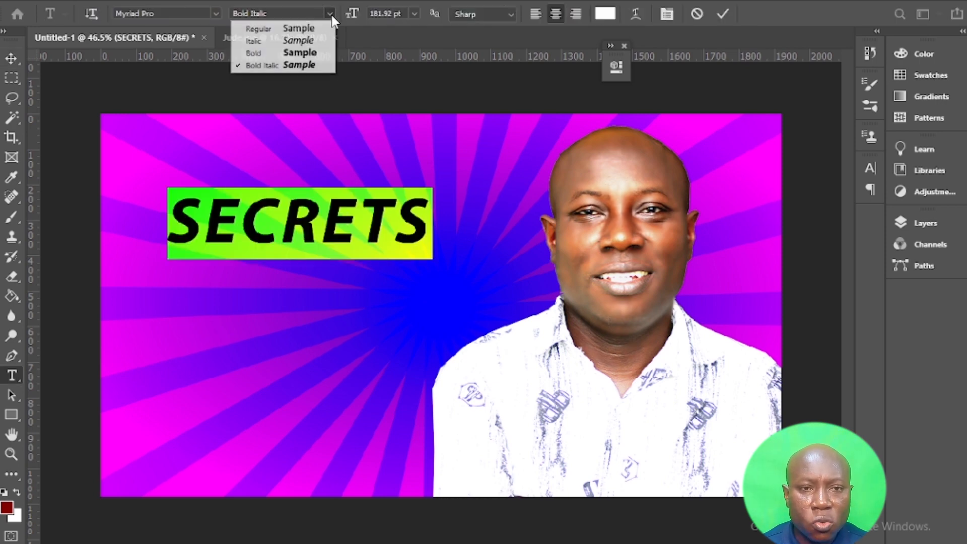
left_click(331, 15)
left_click(218, 13)
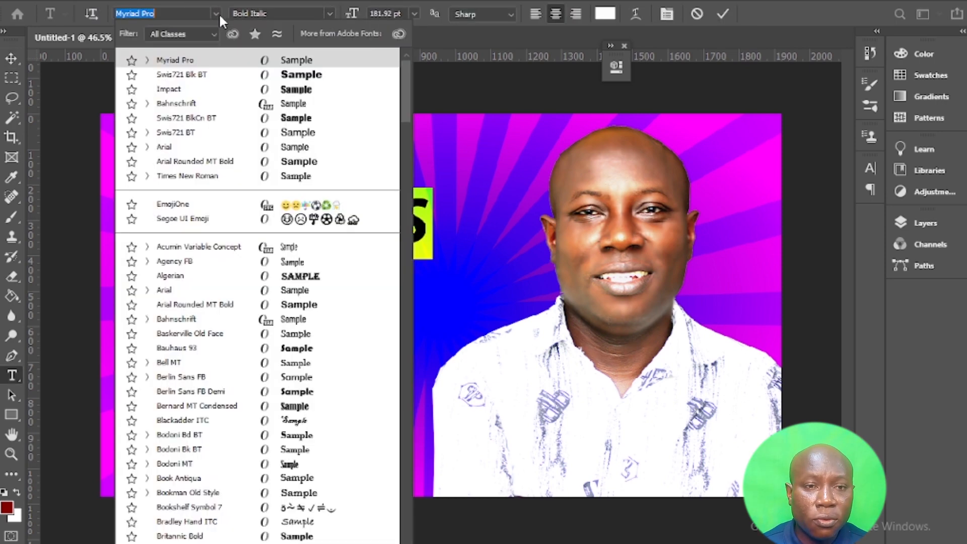
left_click(186, 90)
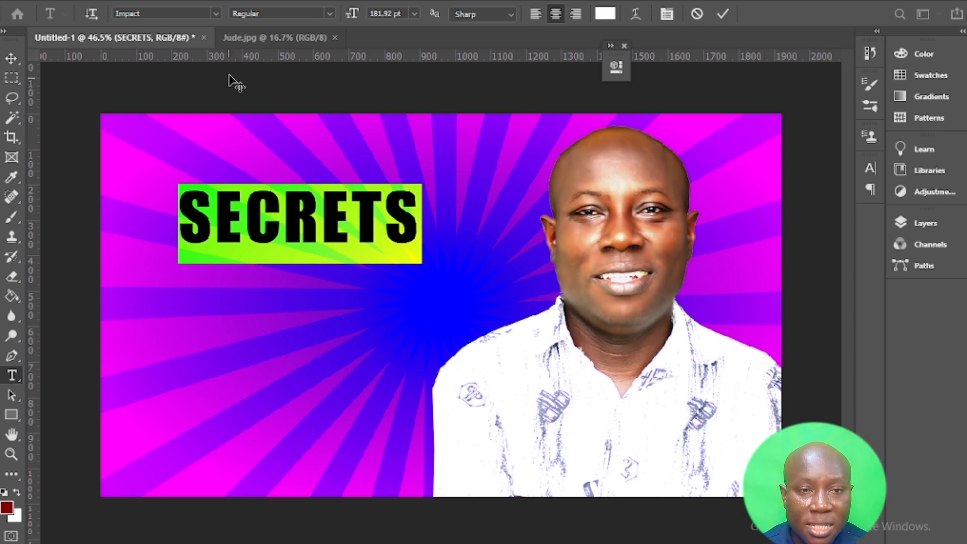
left_click(219, 14)
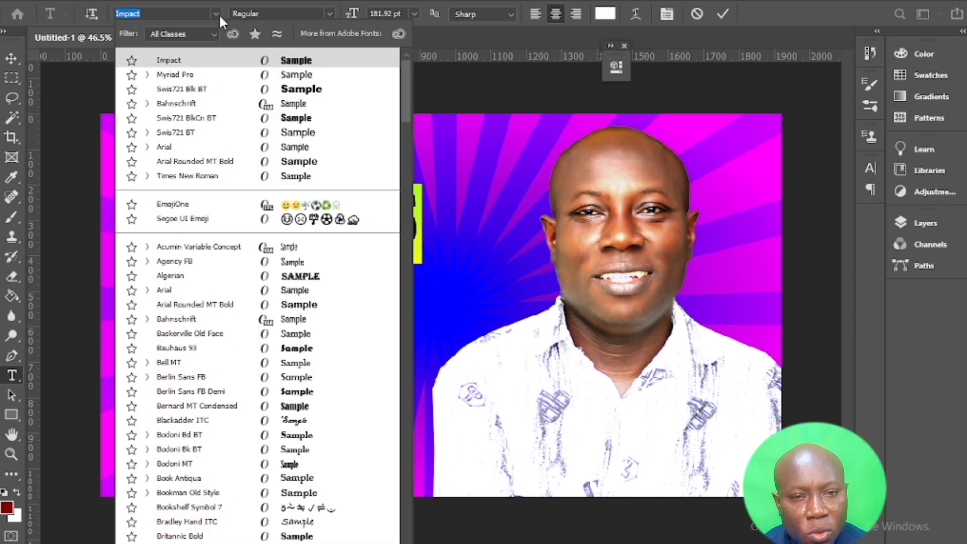
left_click(188, 123)
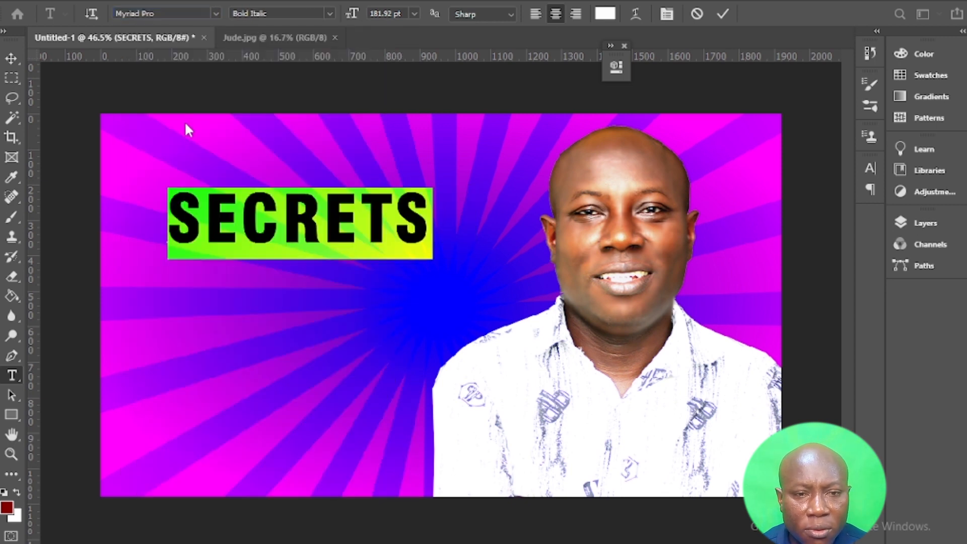
left_click(283, 233)
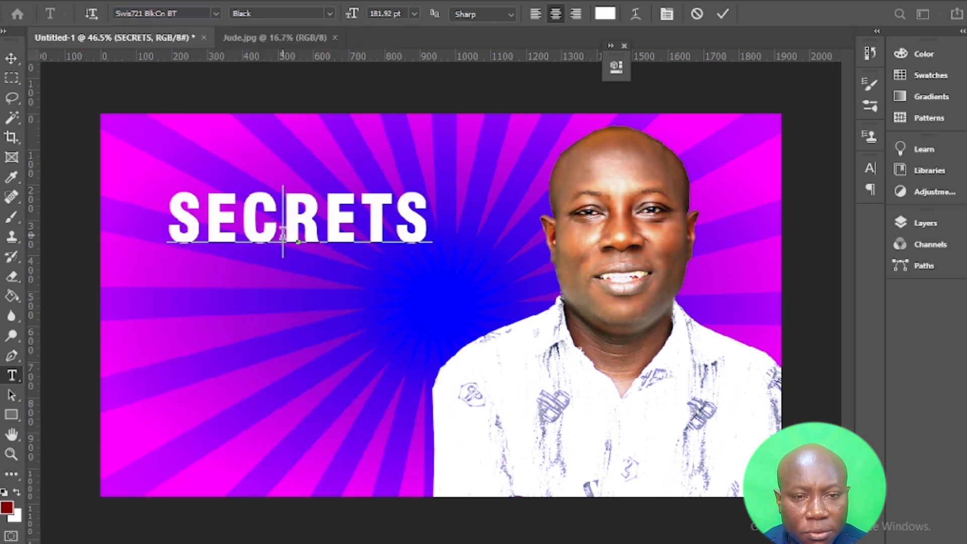
left_click(11, 58)
Step: Enlarge the SECRETS text to about 110% and shift it up in the upper-left area, beside the portrait's head
left_click_drag(252, 226, 259, 216)
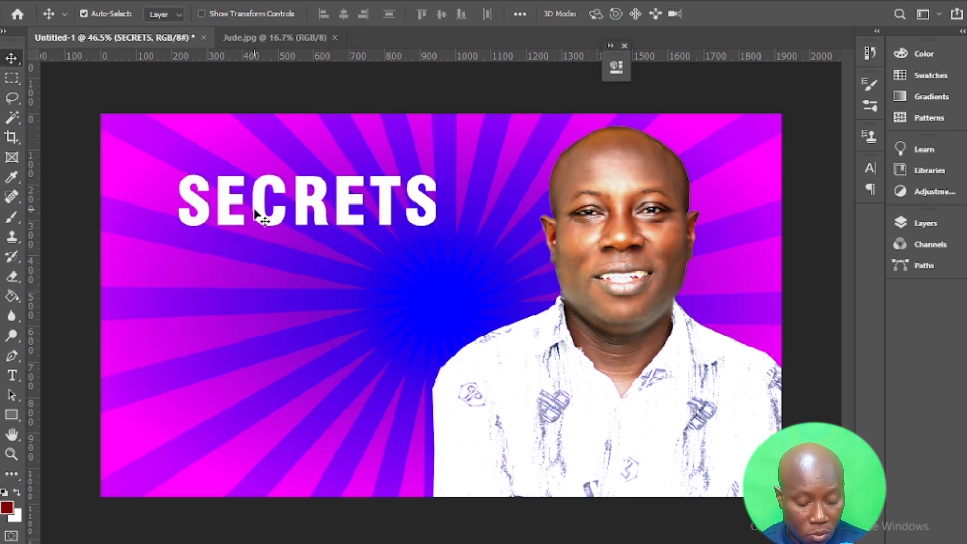
key("ctrl+t")
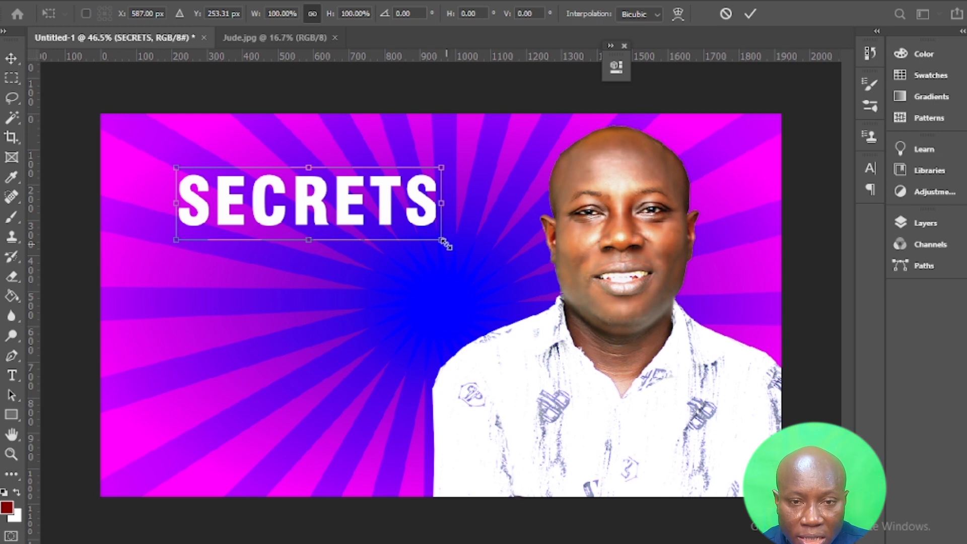
left_click_drag(445, 242, 469, 261)
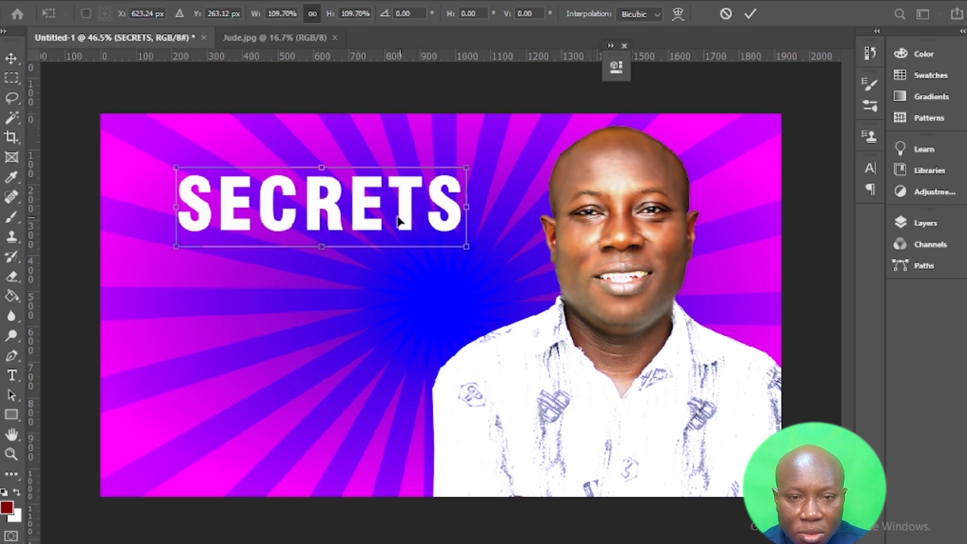
left_click_drag(368, 213, 347, 201)
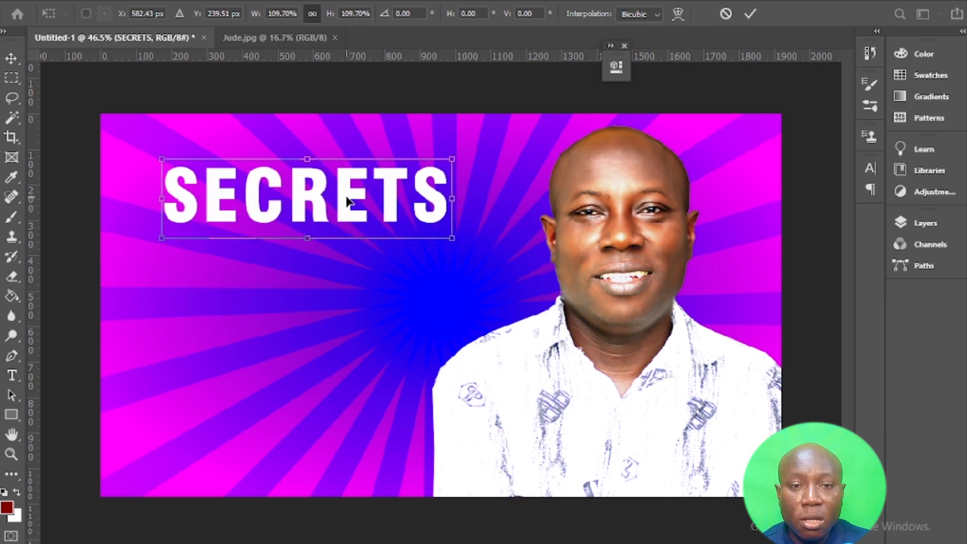
key("Return")
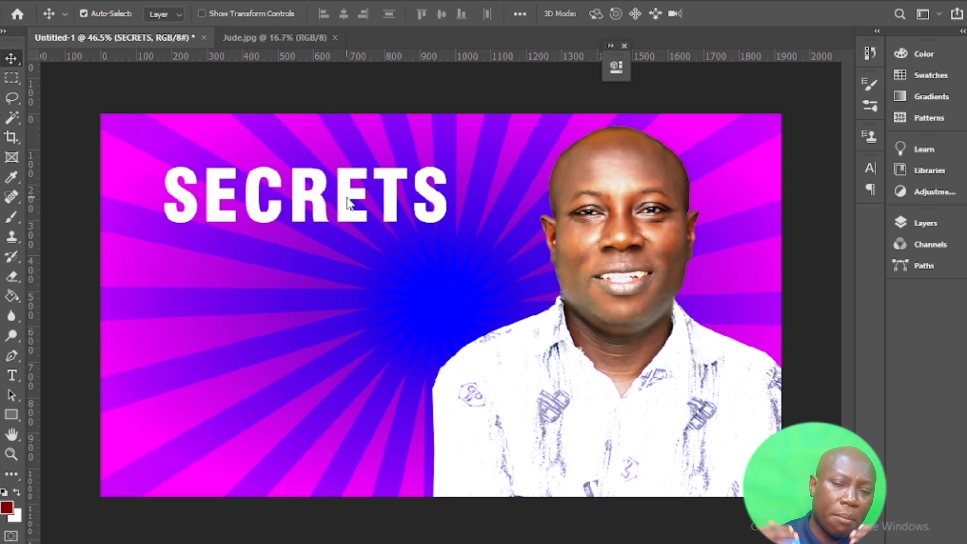
Step: Duplicate the SECRETS text, place the copy directly below it and replace its wording with BEHIND
key("ctrl")
key("ctrl+j")
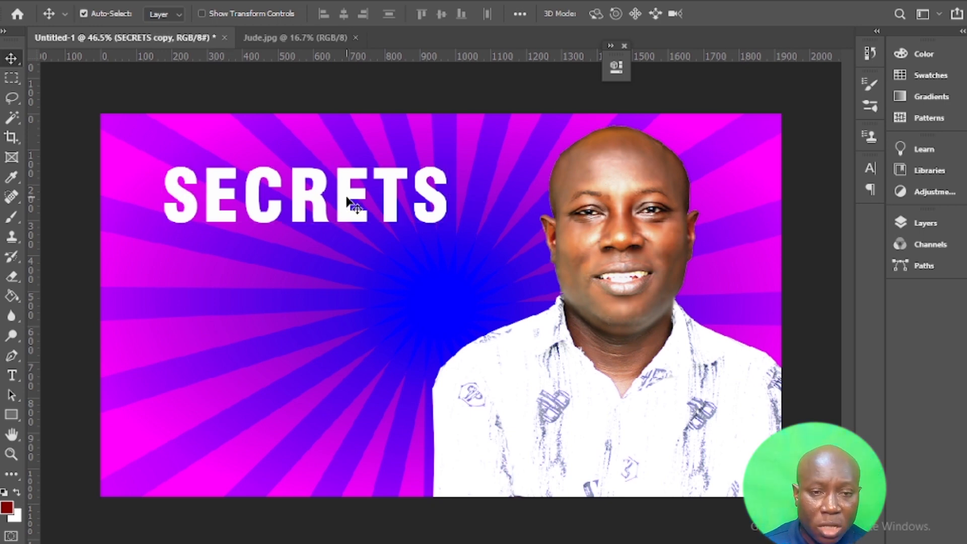
left_click_drag(352, 209, 325, 277)
double_click(326, 275)
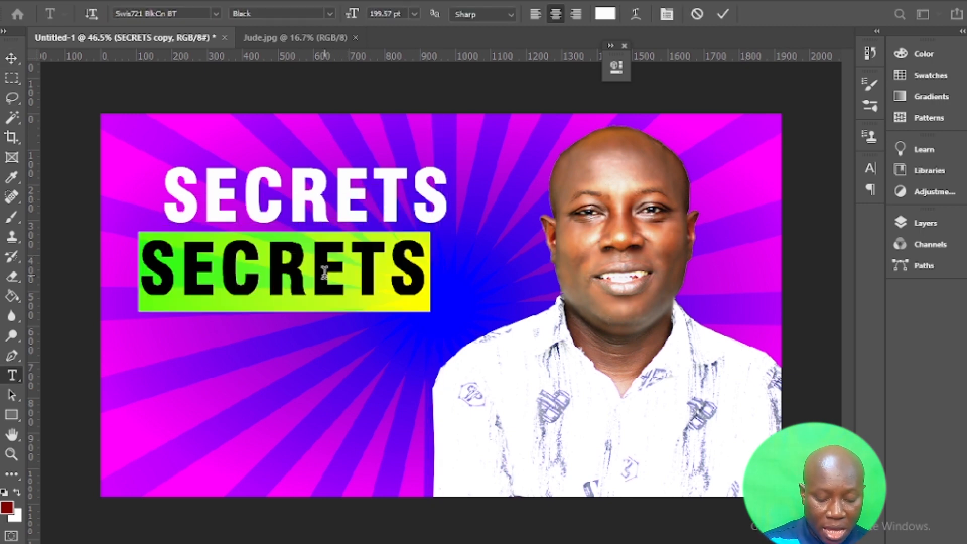
type("BEHIND")
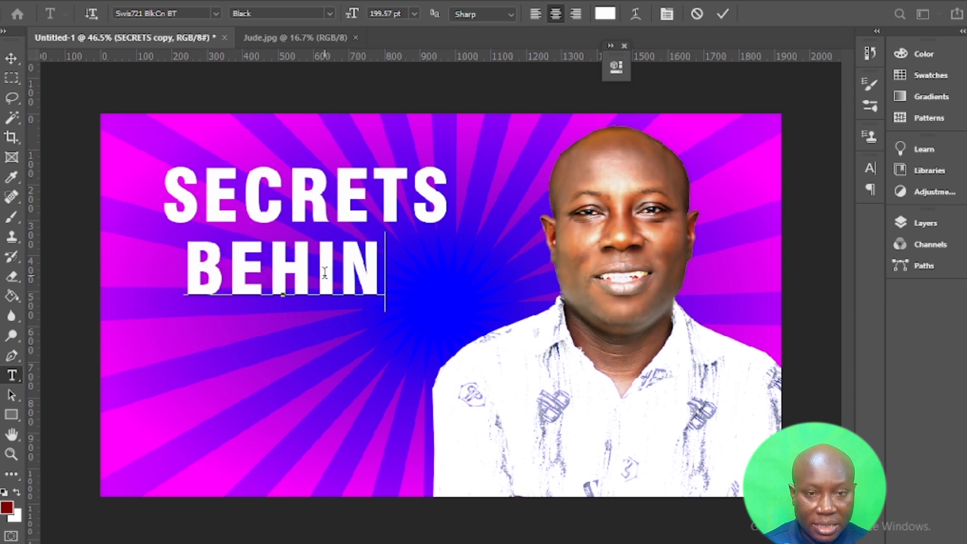
left_click(16, 57)
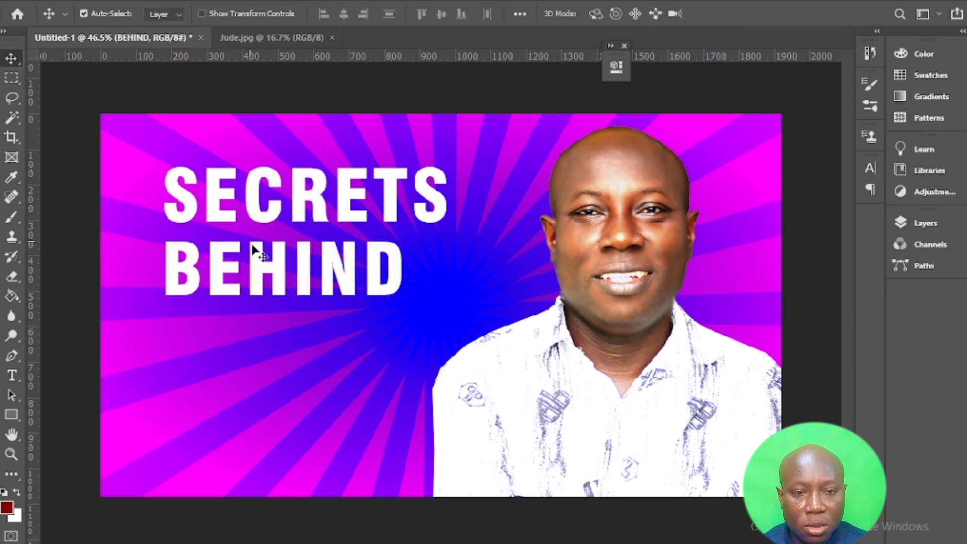
Step: Move BEHIND close under SECRETS, indented to the right, and enlarge it to about 109%
left_click_drag(276, 277, 314, 262)
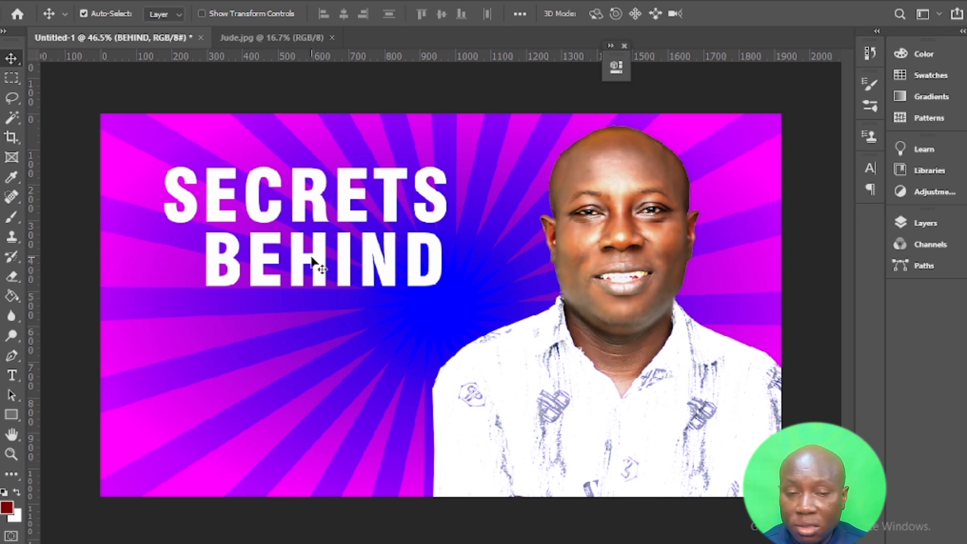
double_click(311, 259)
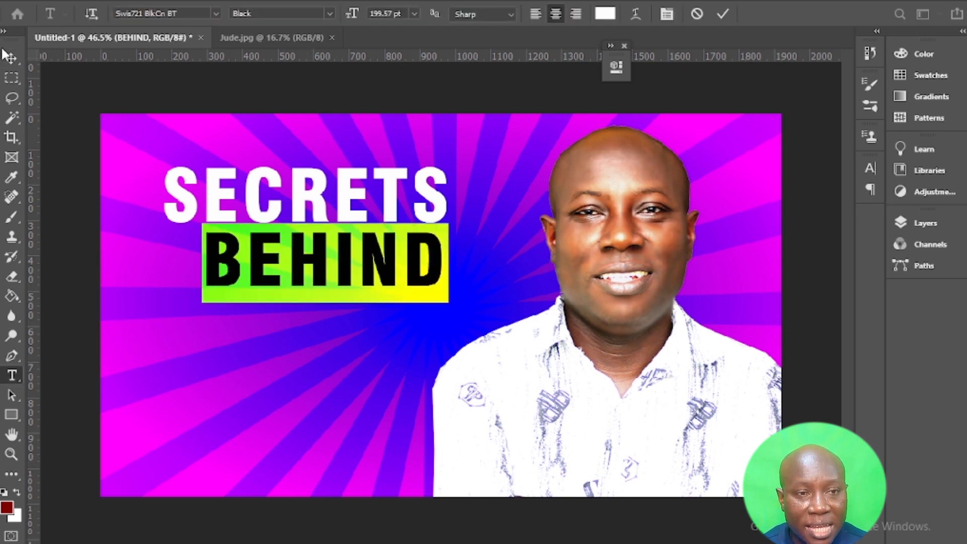
left_click(11, 58)
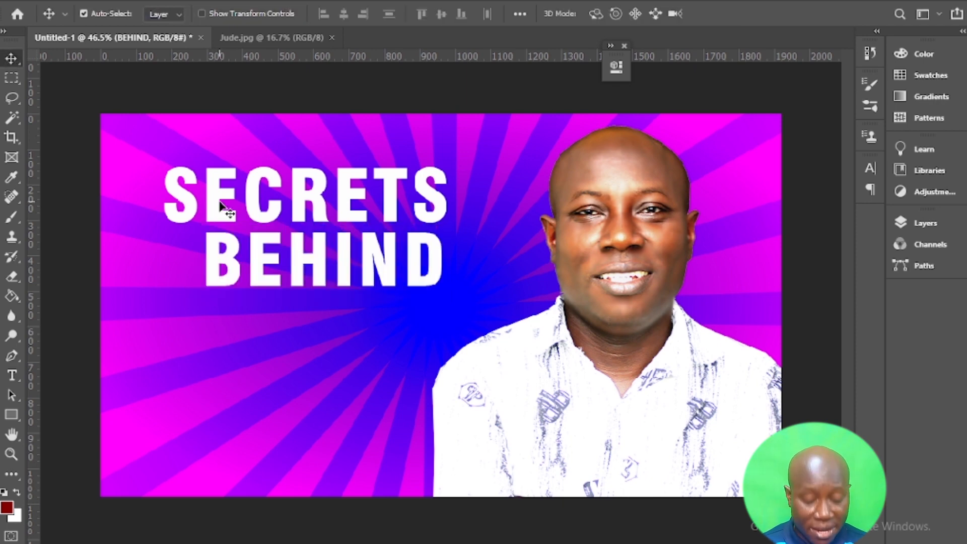
key("ctrl+t")
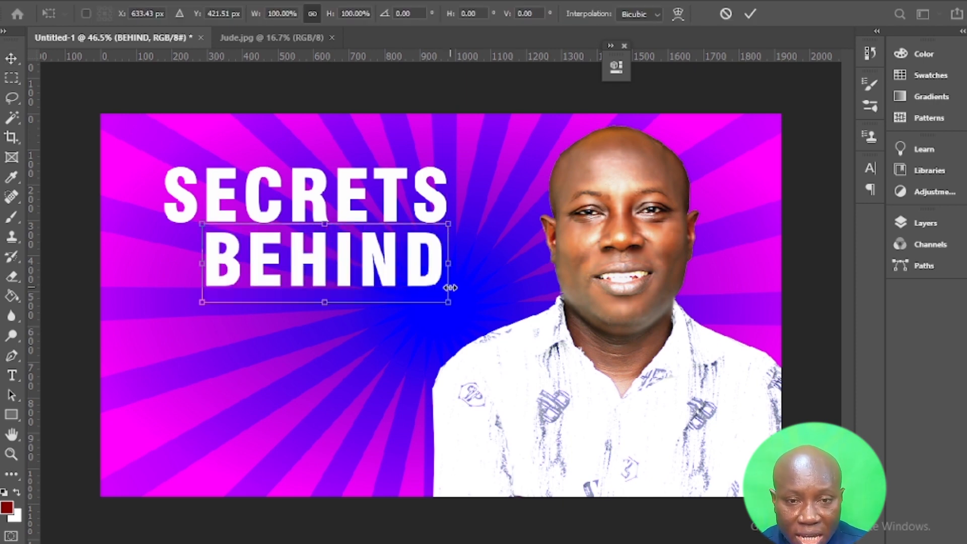
left_click_drag(451, 301, 469, 313)
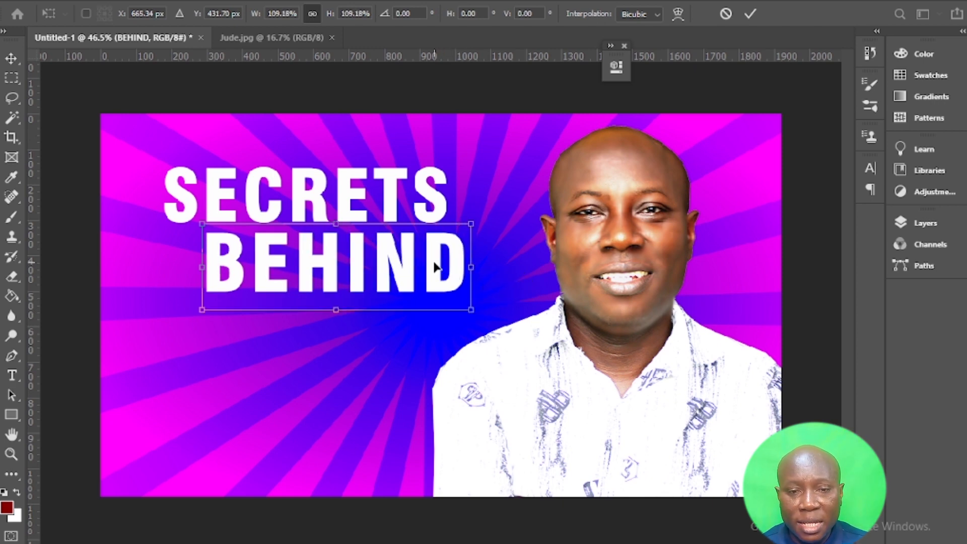
key("Return")
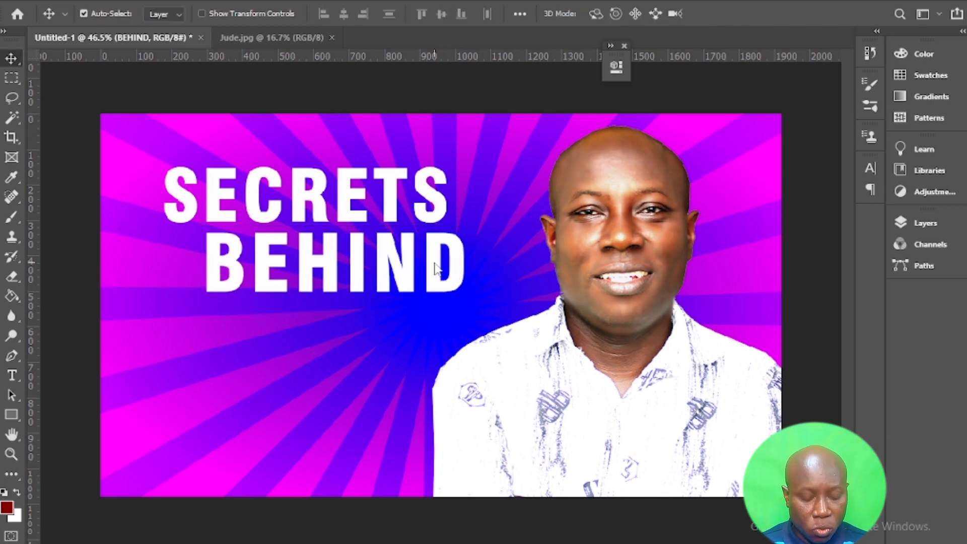
Step: Duplicate the BEHIND text, place the copy below it as a third line and replace its wording with THUMBNAIL
key("ctrl")
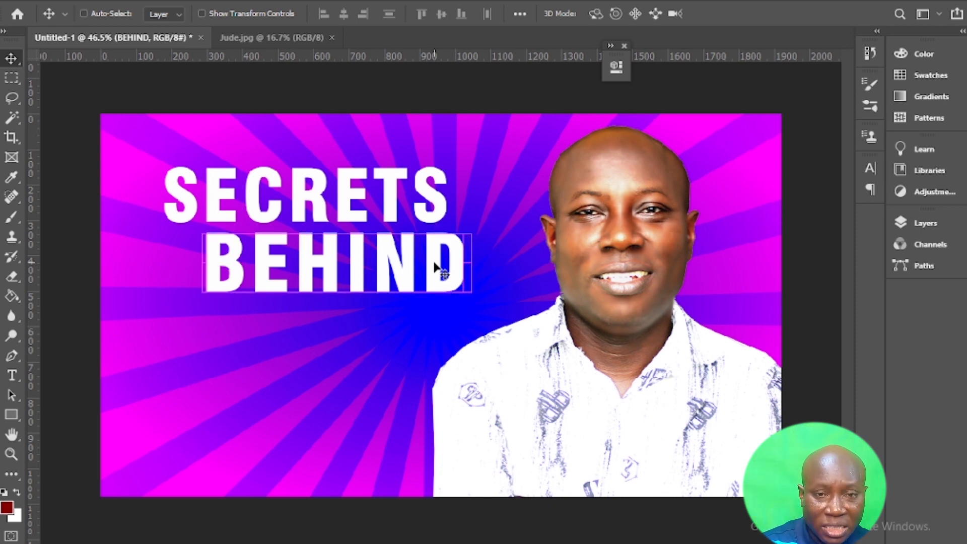
left_click_drag(436, 267, 397, 322)
left_click_drag(361, 351, 362, 351)
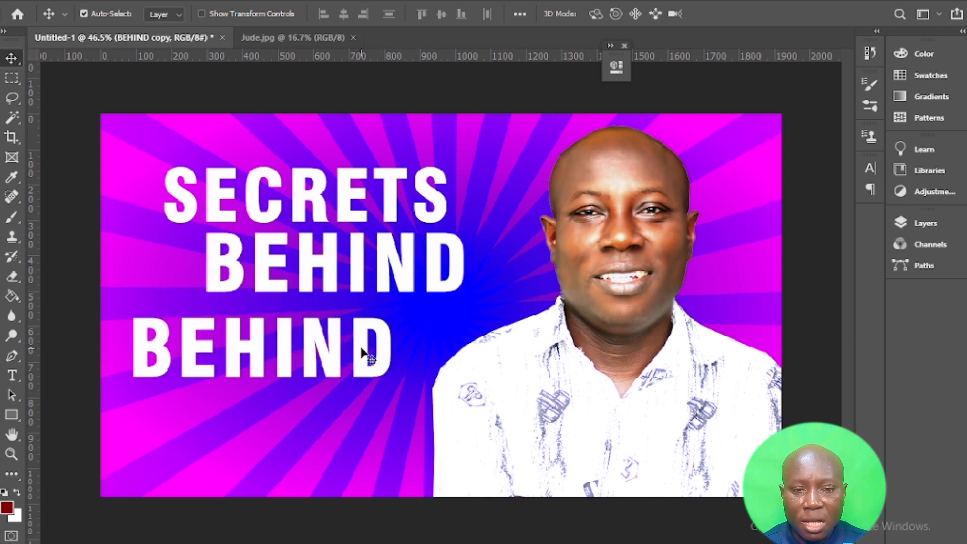
double_click(361, 351)
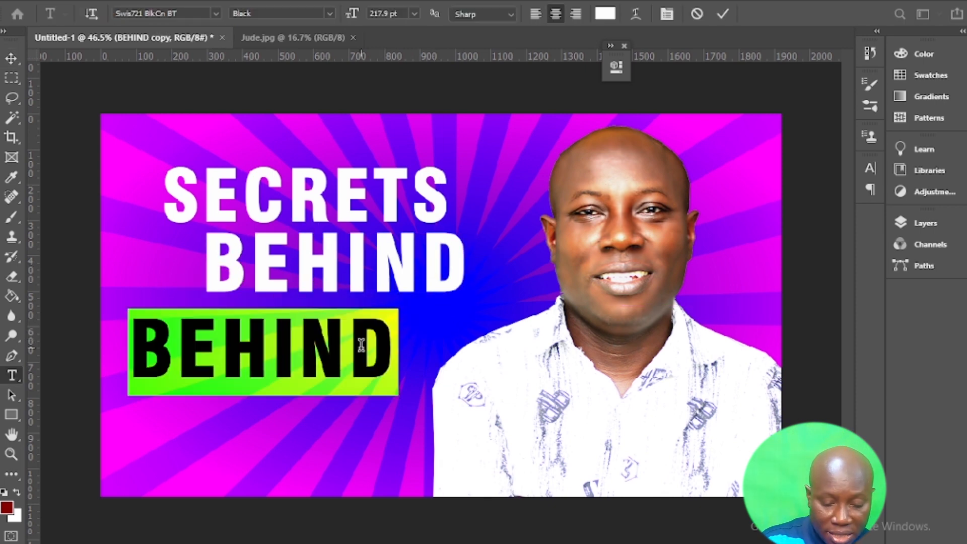
type("THUMB")
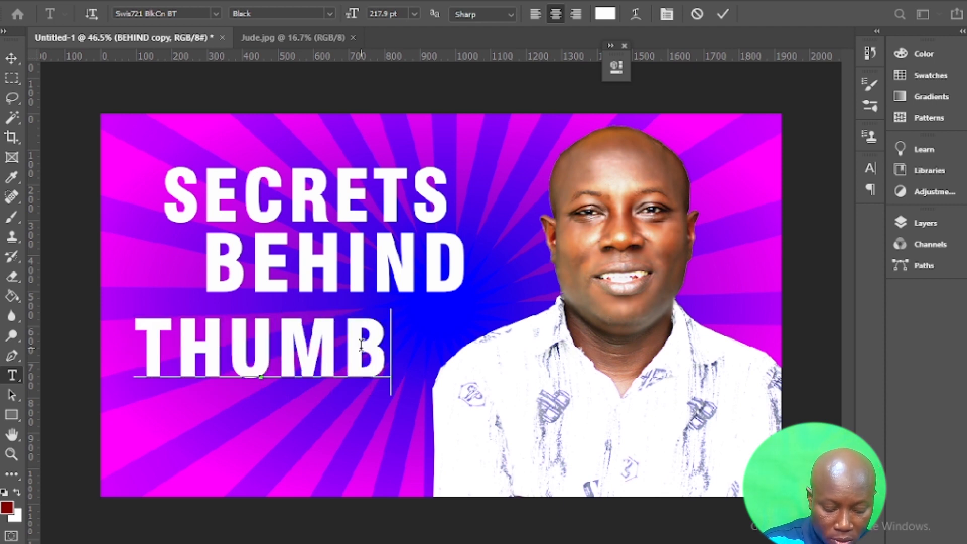
type("NAIL")
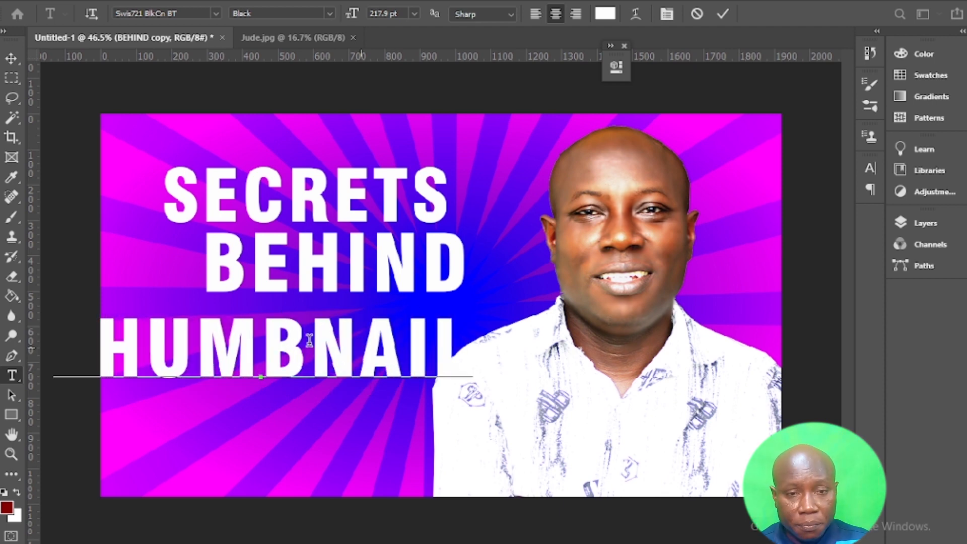
left_click(11, 59)
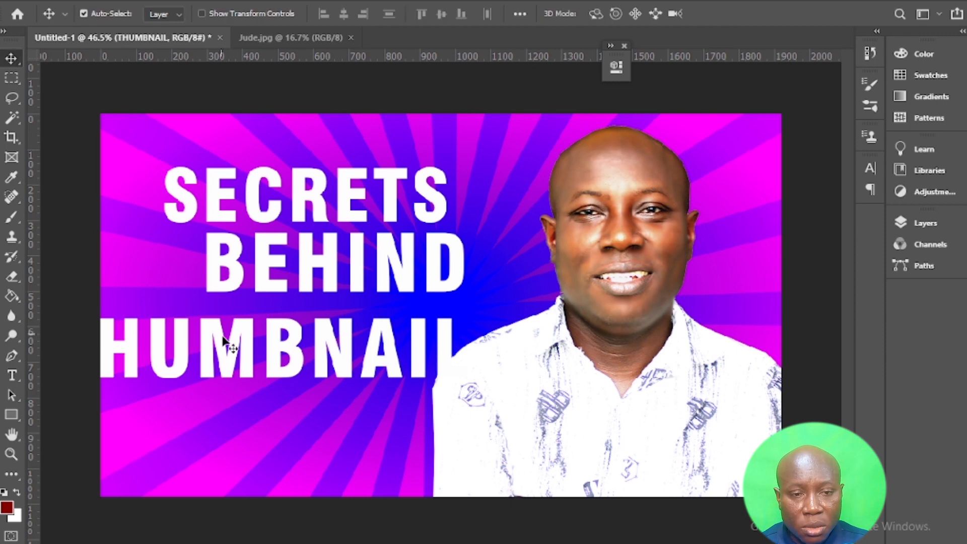
Step: Shift the THUMBNAIL text right until its first letter is inside the canvas and set its font to Impact
left_click_drag(231, 343, 306, 341)
double_click(306, 342)
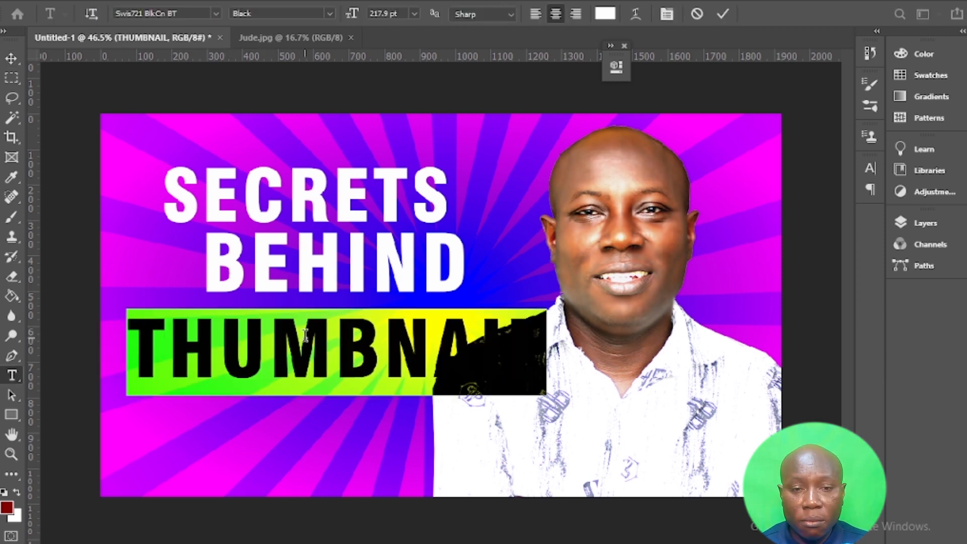
left_click(216, 13)
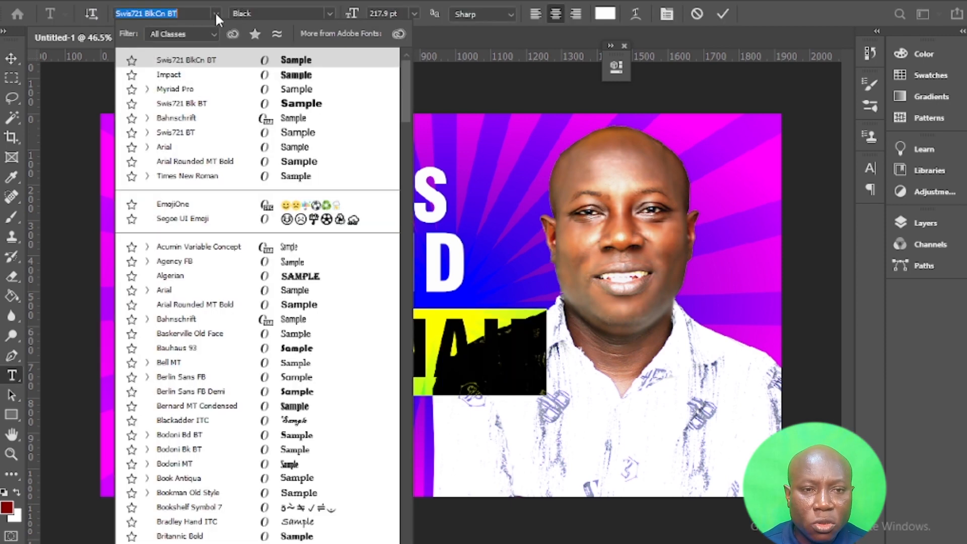
key("Escape")
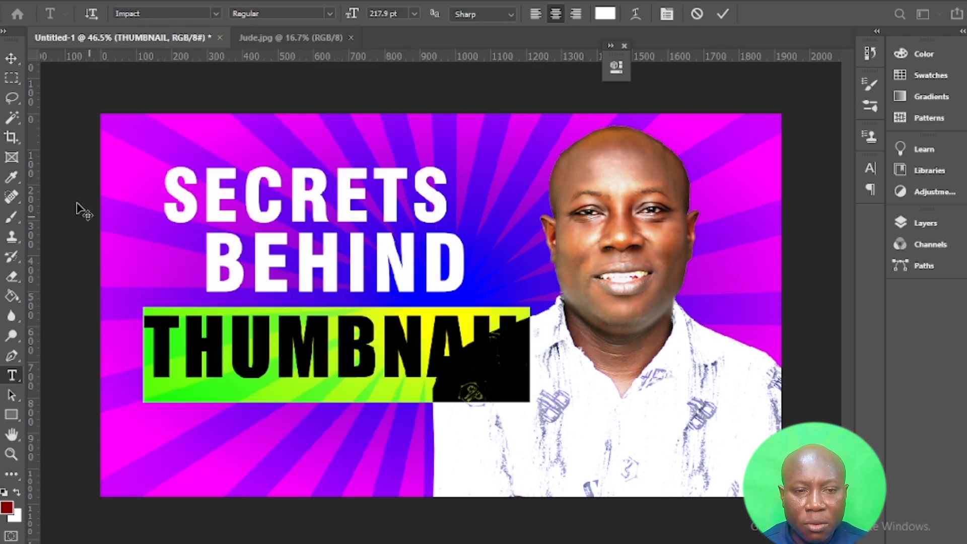
left_click(11, 59)
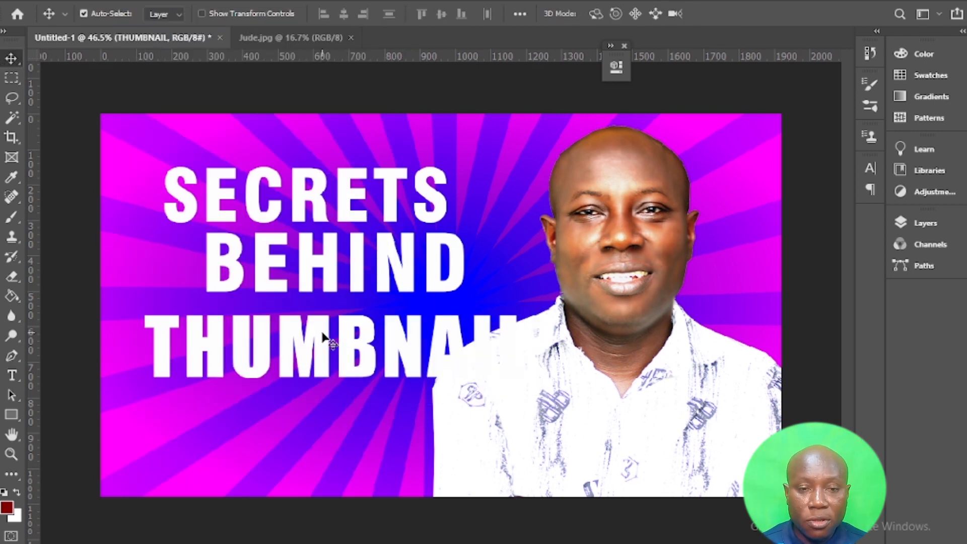
Step: Stretch the THUMBNAIL text vertically to about 120% of its height, keeping its width
key("ctrl+t")
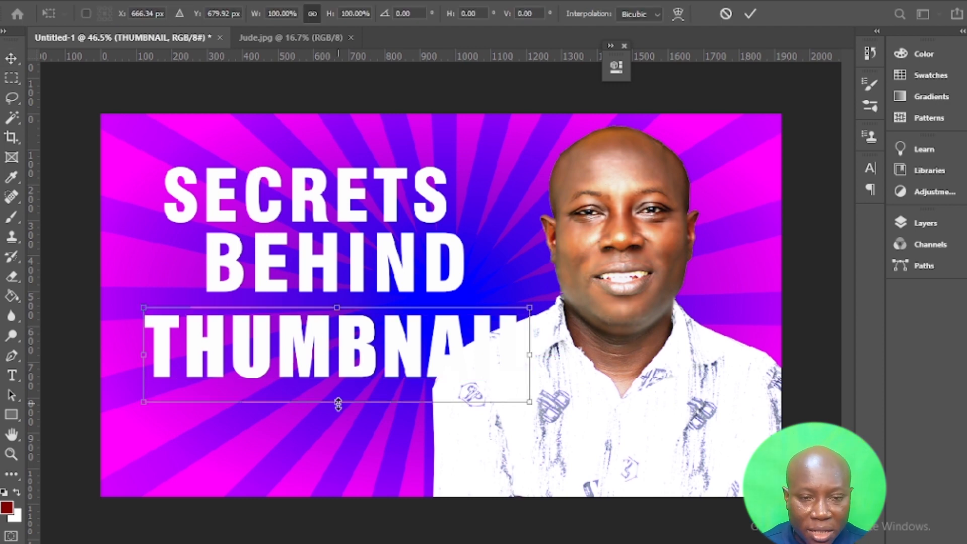
left_click_drag(342, 404, 342, 424)
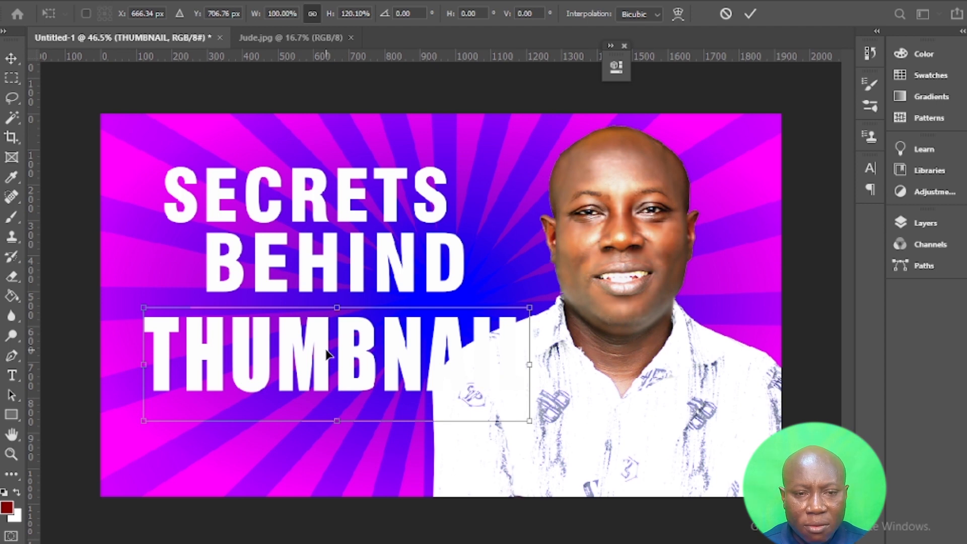
key("Return")
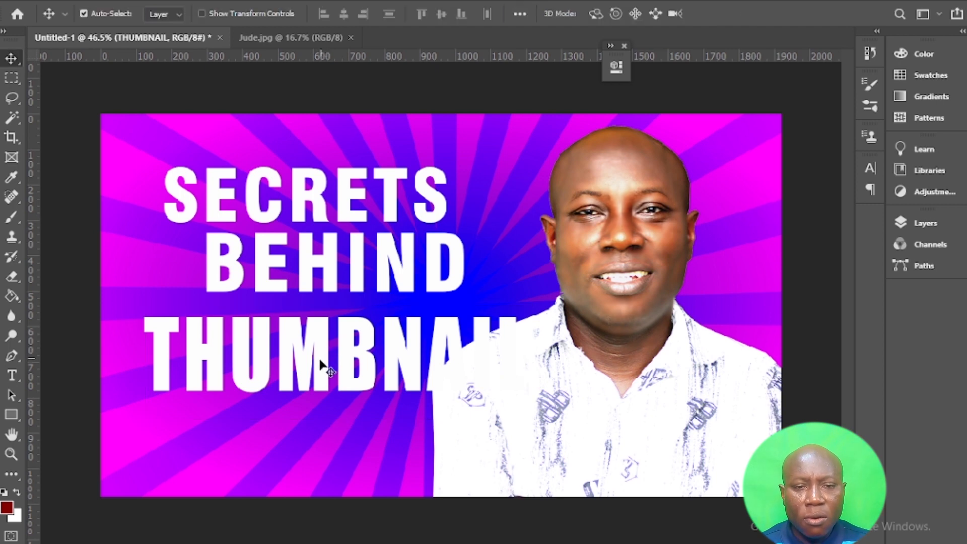
Step: Change the font of the BEHIND text to Impact
double_click(308, 259)
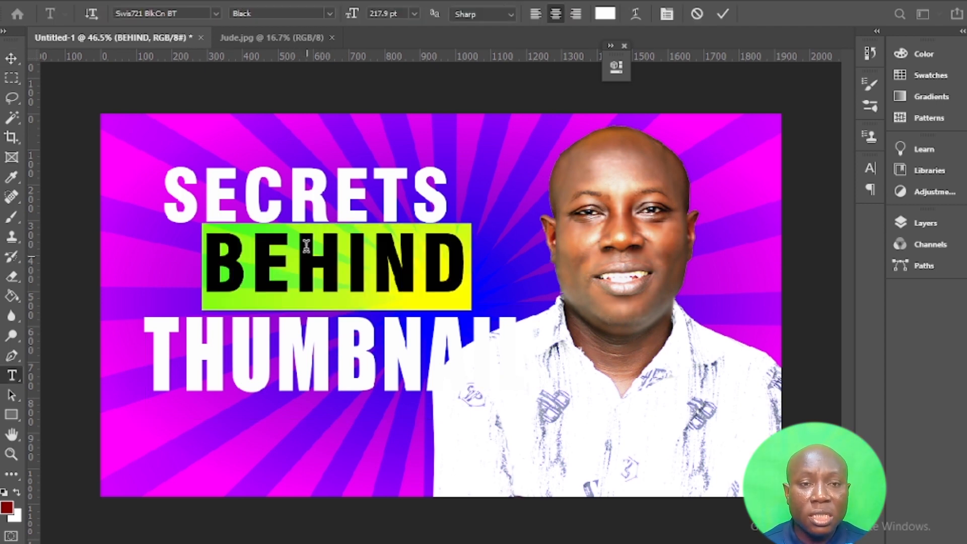
left_click(216, 14)
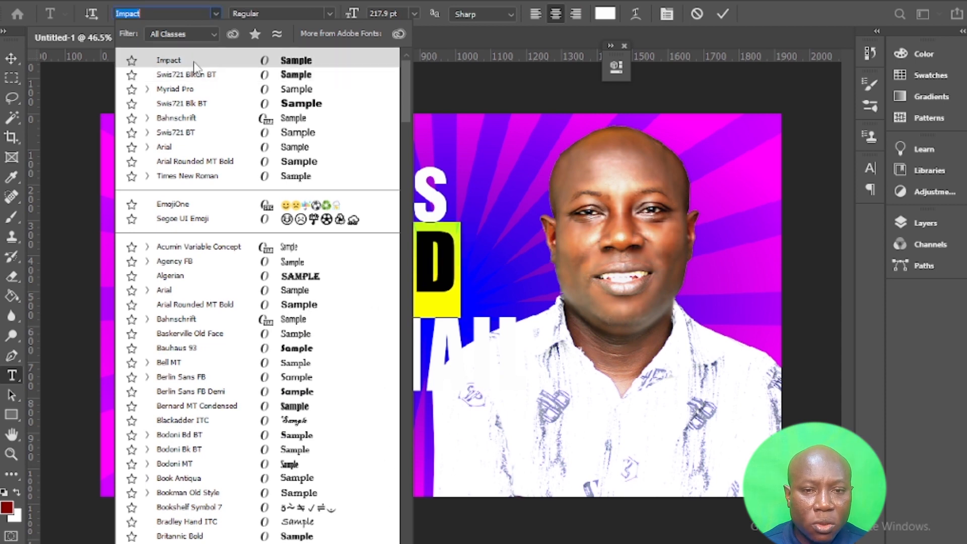
left_click(184, 71)
left_click(11, 58)
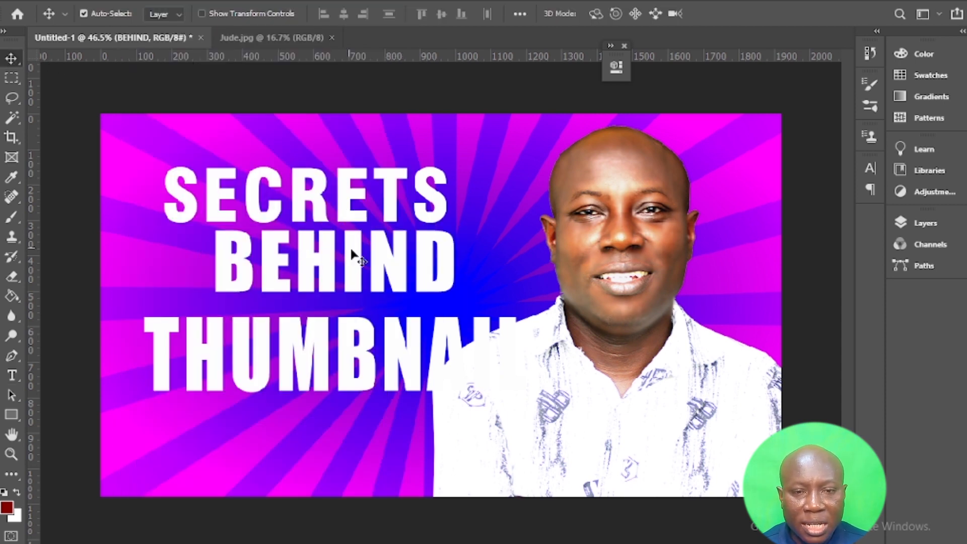
Step: Enlarge BEHIND to about 108% width and 112% height and position it between SECRETS and THUMBNAIL
left_click_drag(378, 249, 371, 256)
key("ctrl+t")
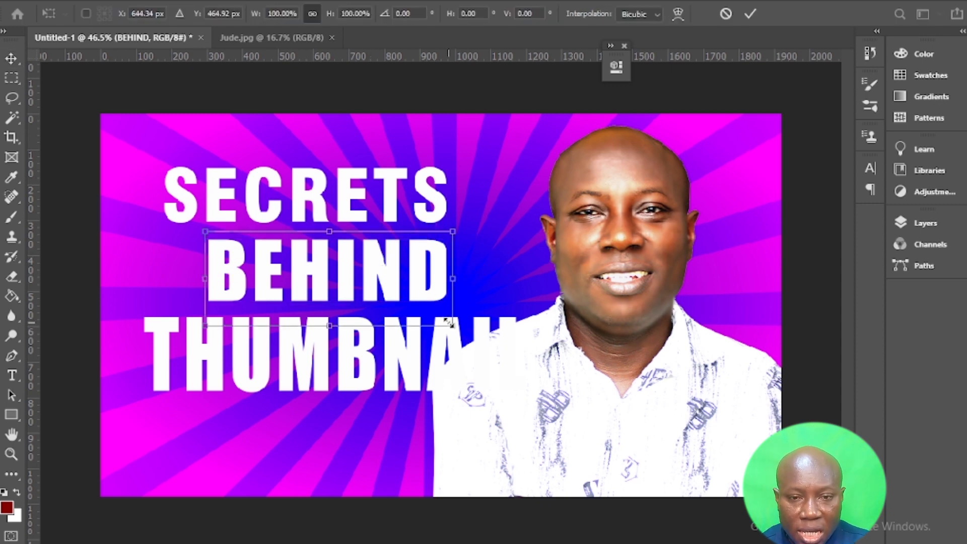
left_click_drag(450, 323, 472, 336)
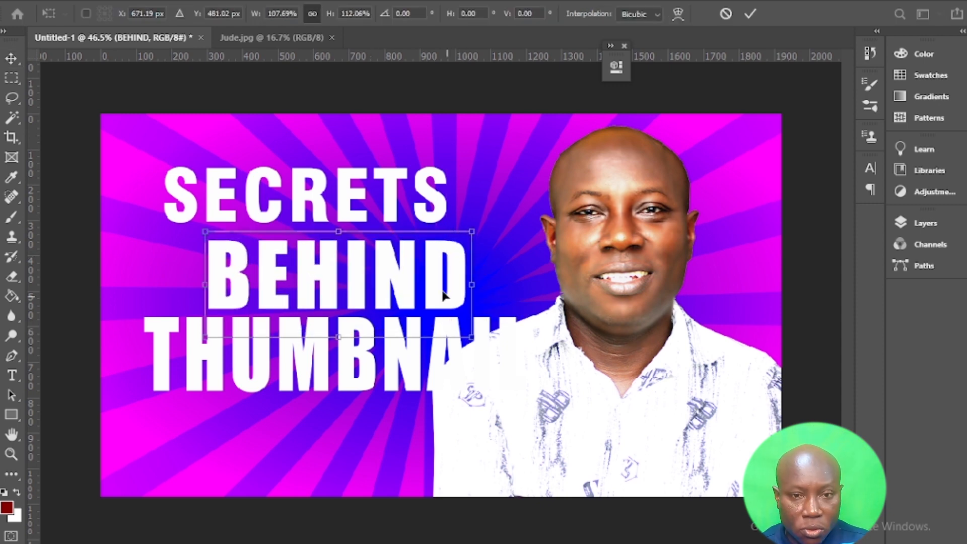
left_click_drag(433, 276, 436, 275)
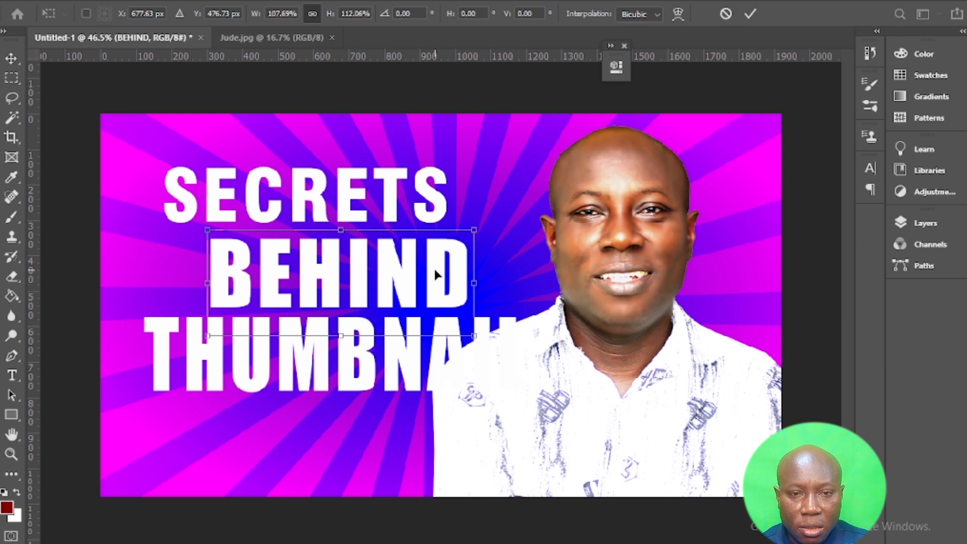
key("Return")
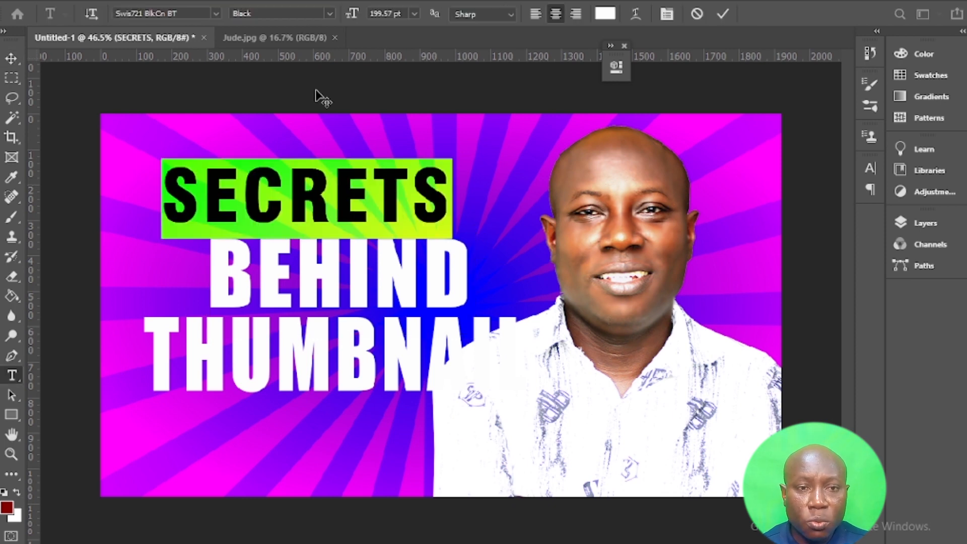
Step: Change the font of the SECRETS text to Impact
left_click(217, 12)
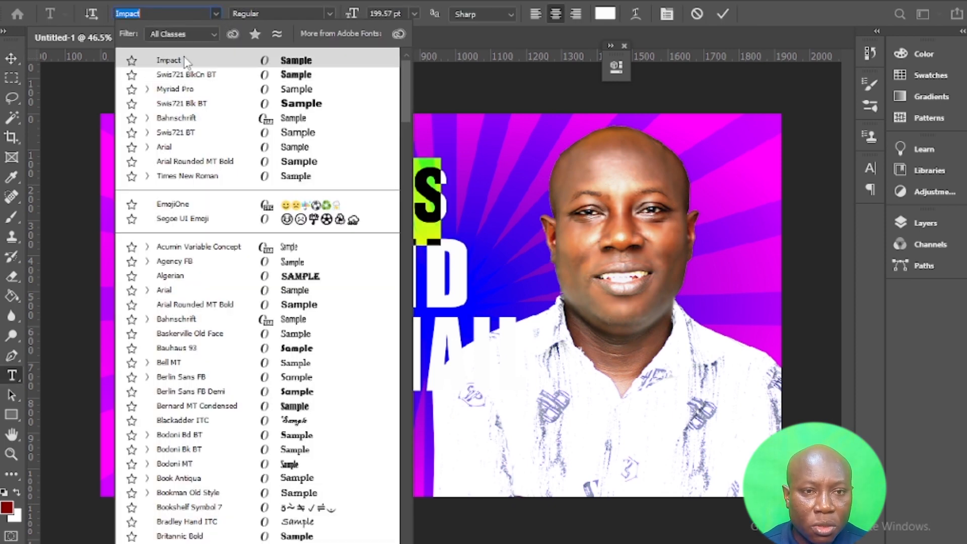
left_click(185, 61)
left_click(11, 58)
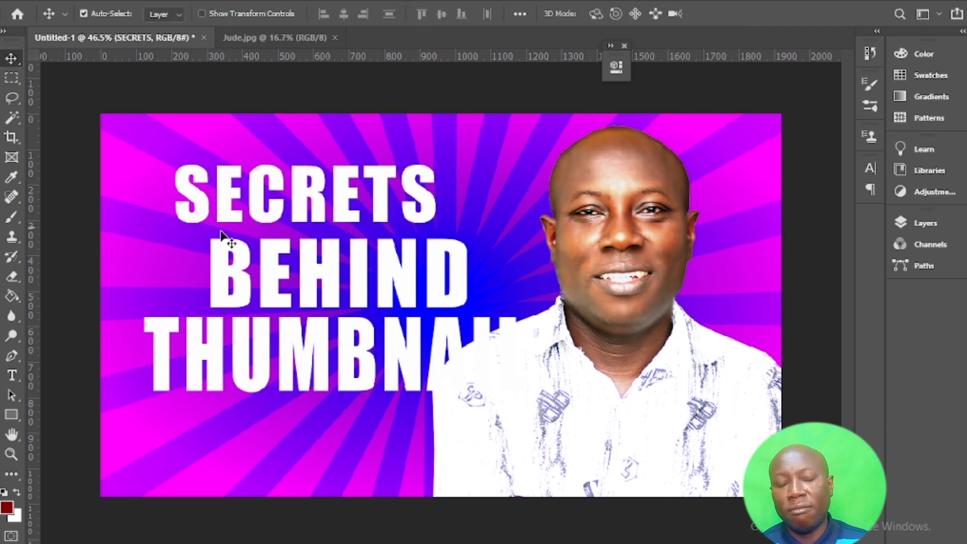
Step: Enlarge SECRETS proportionally to about 111% and shift BEHIND slightly to the right beneath it
key("ctrl+t")
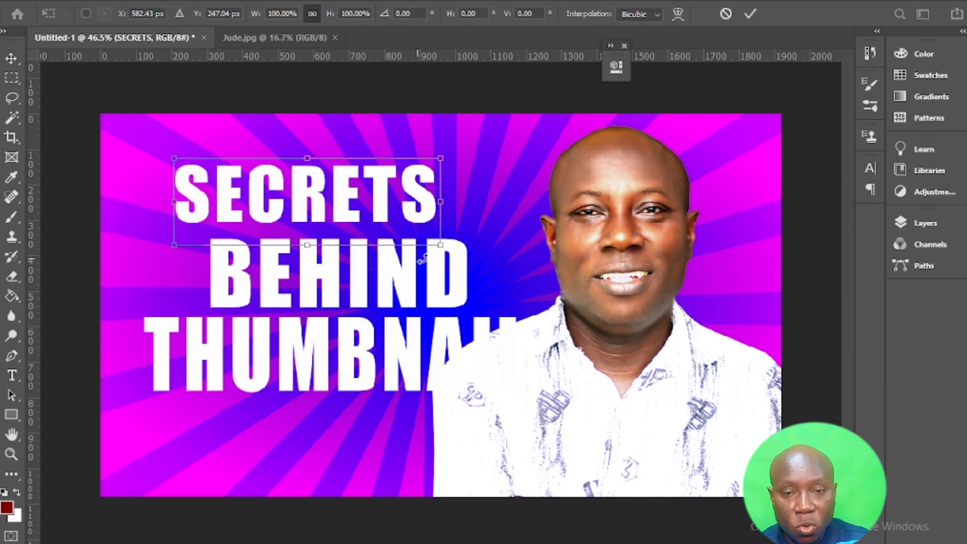
left_click_drag(438, 246, 464, 262)
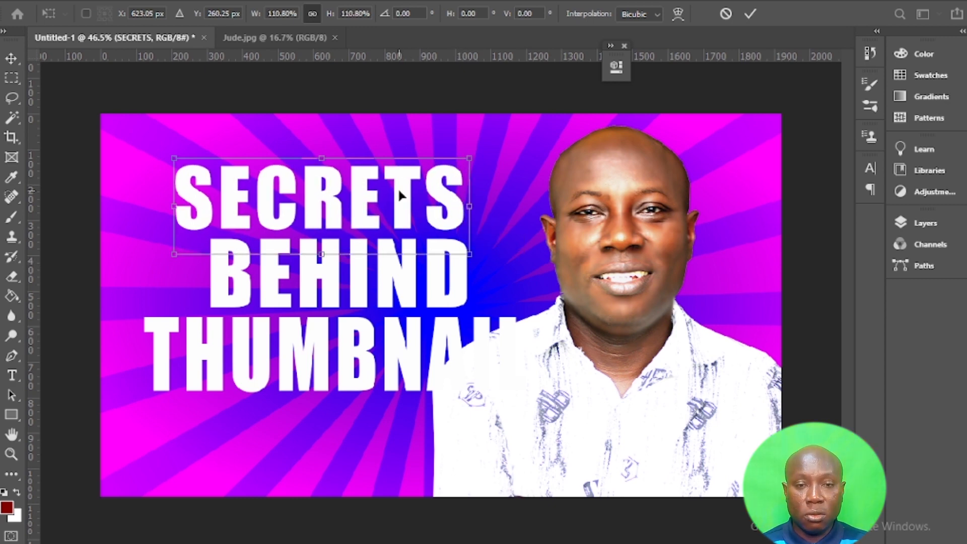
key("Return")
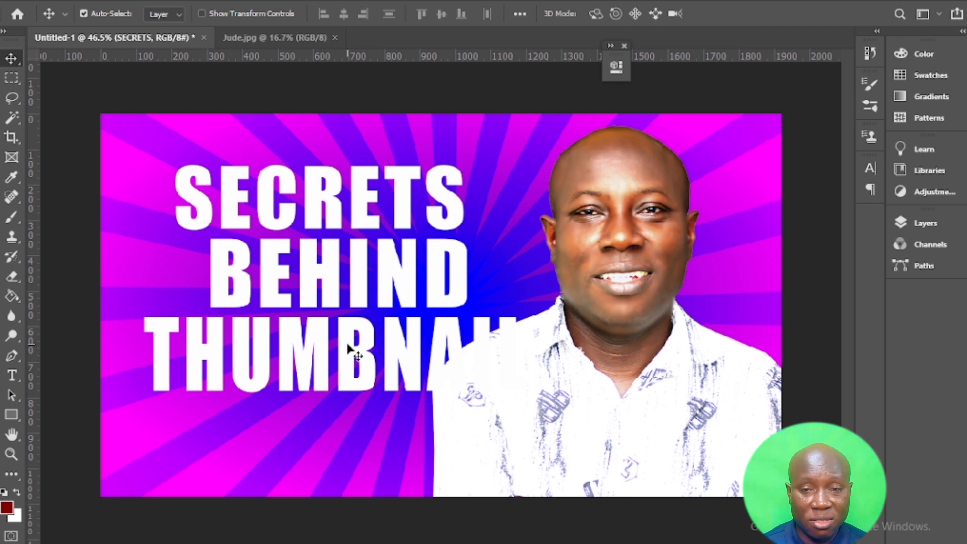
left_click_drag(408, 254, 424, 246)
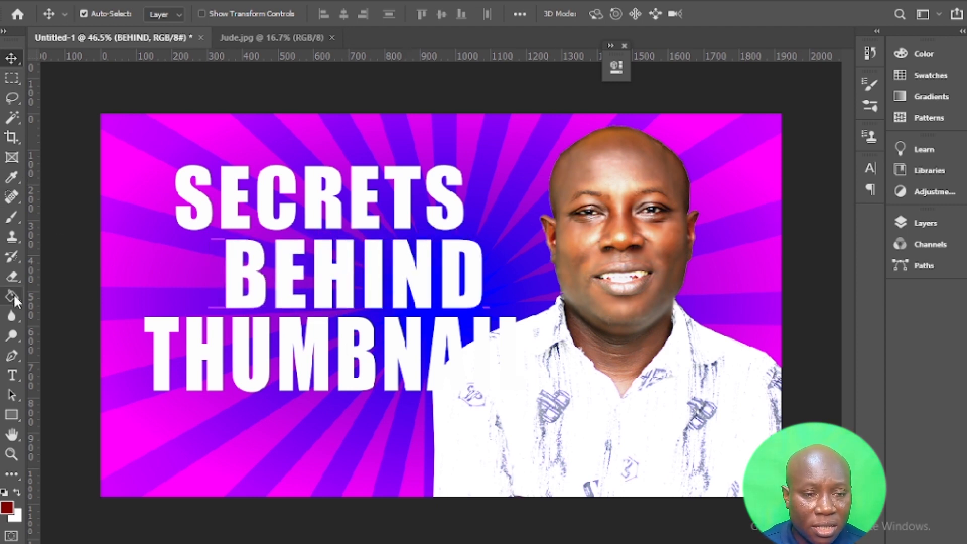
Step: Draw a rectangle of about 781 × 224 px covering the BEHIND text and fill it with bright red
left_click(12, 414)
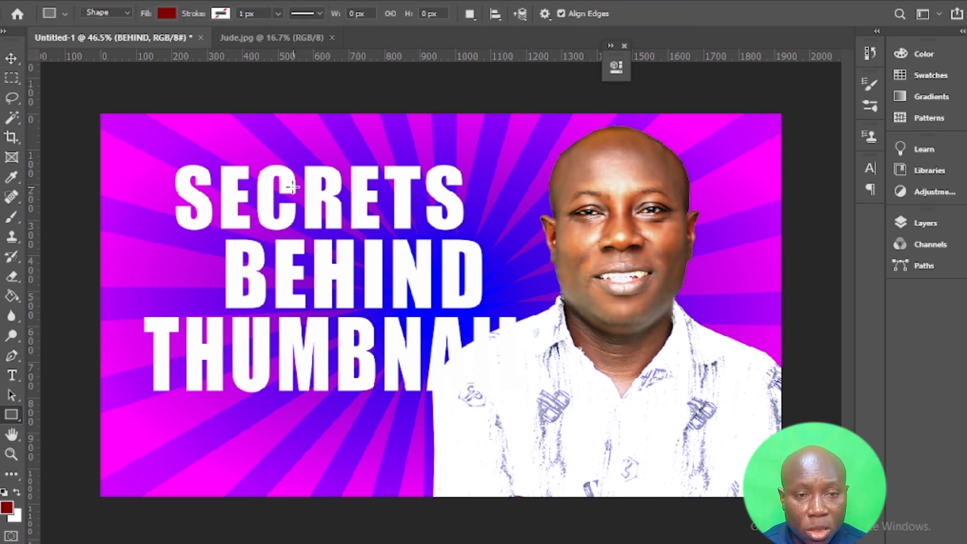
left_click_drag(216, 234, 493, 314)
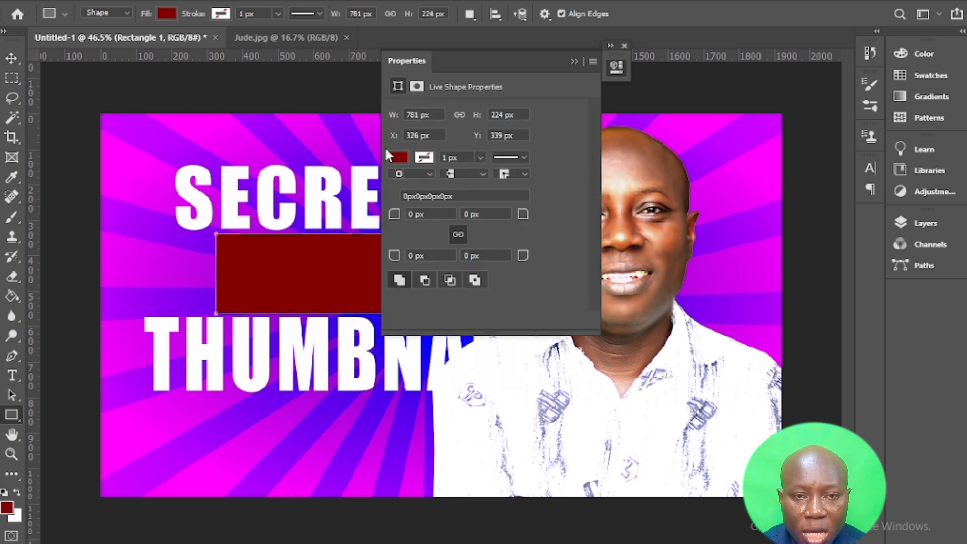
left_click(400, 157)
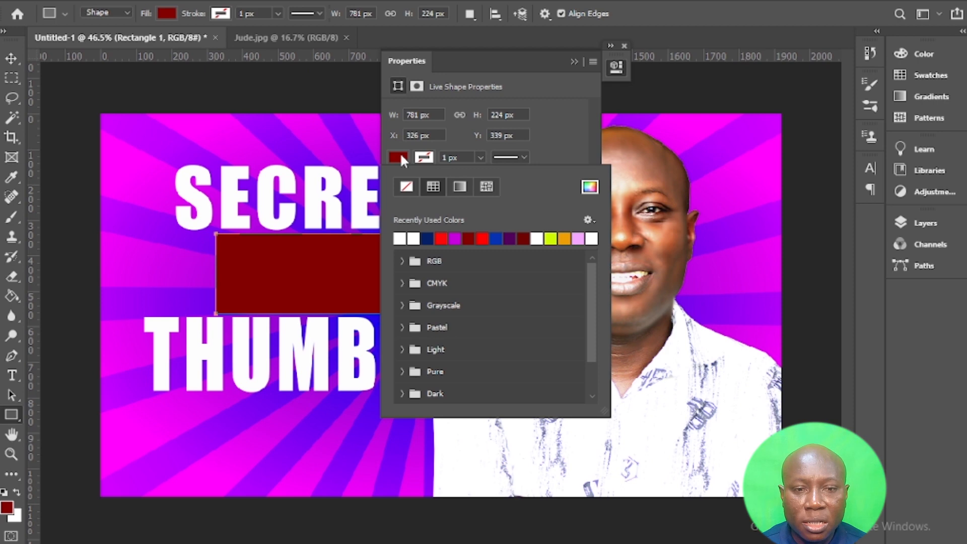
left_click(443, 239)
left_click(573, 61)
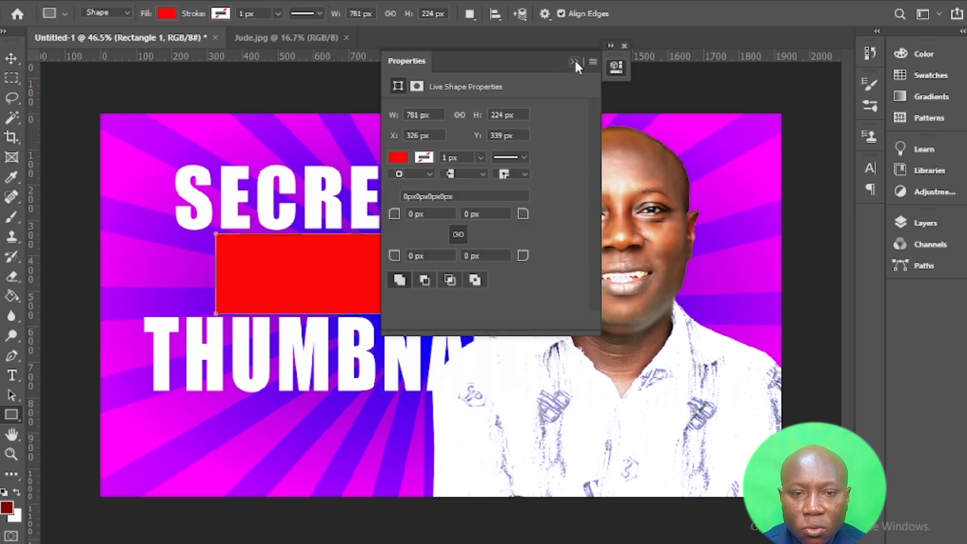
left_click(573, 60)
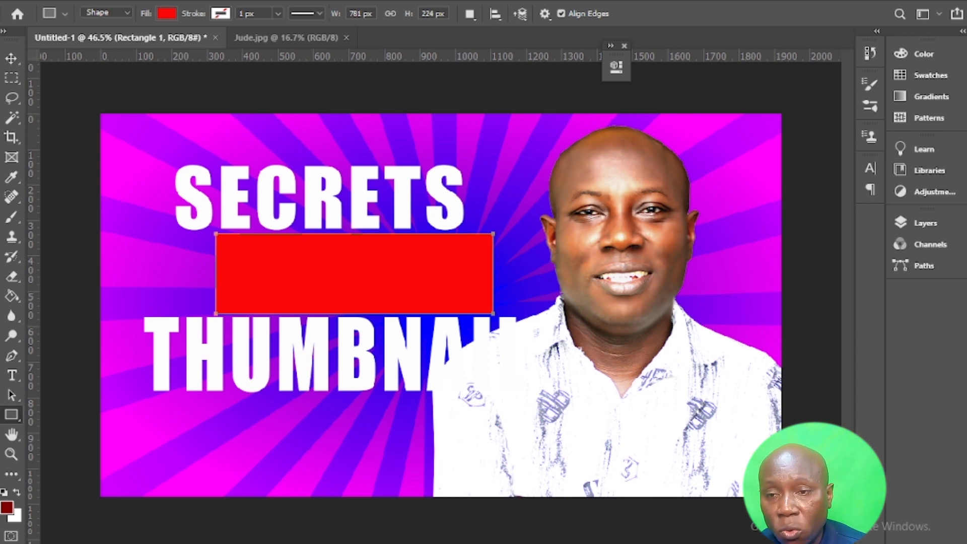
Step: Move the red rectangle's layer directly below the portrait layer 222 and shift the THUMBNAIL text slightly down, clear of the rectangle
left_click(919, 220)
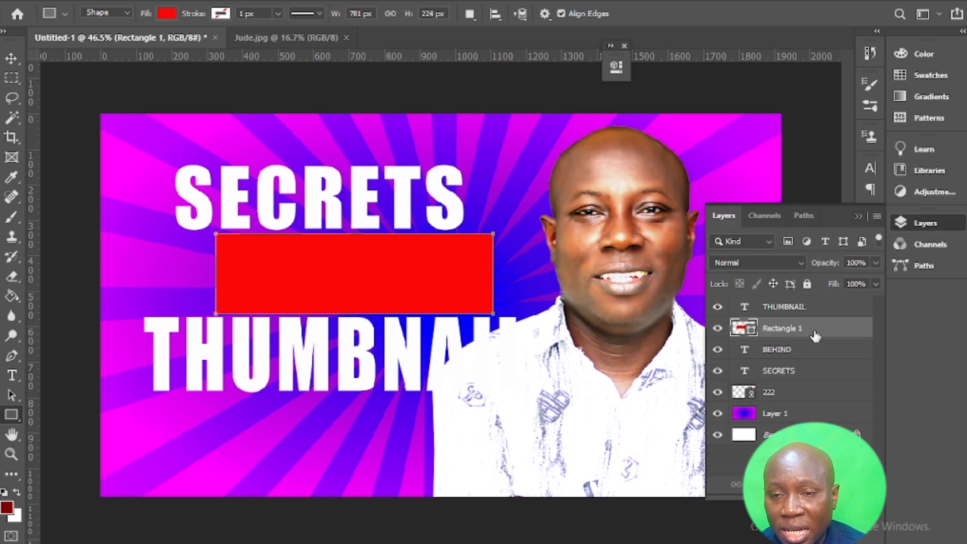
left_click_drag(773, 336, 777, 403)
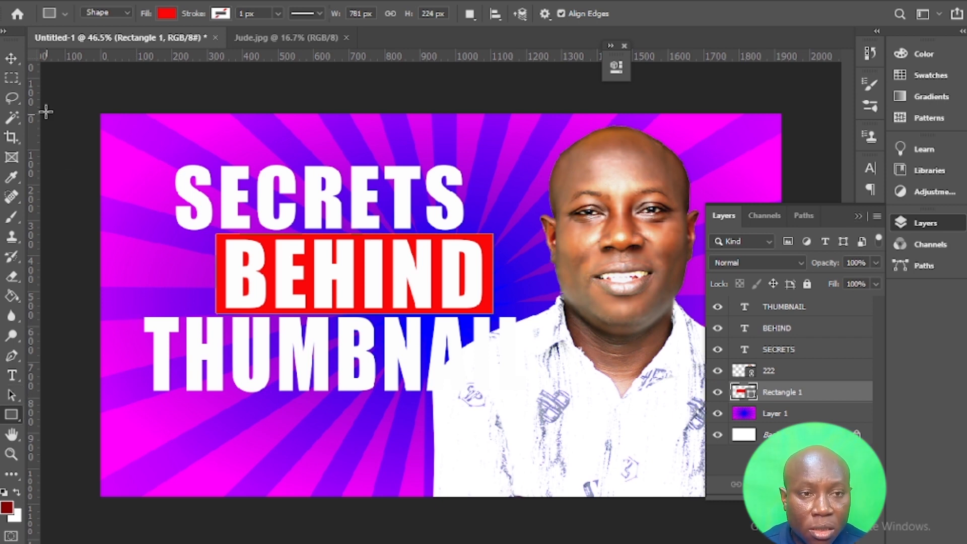
key("v")
left_click(206, 356)
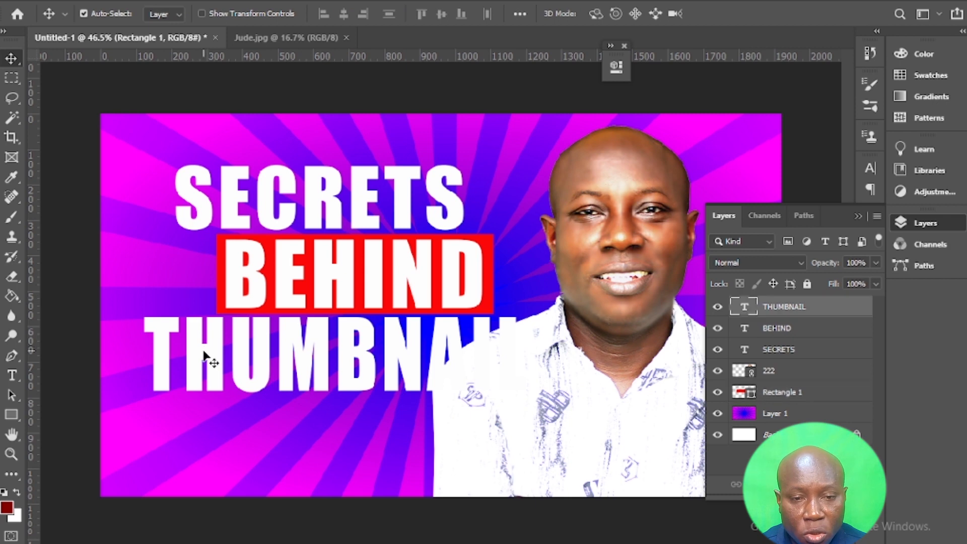
left_click_drag(205, 356, 203, 366)
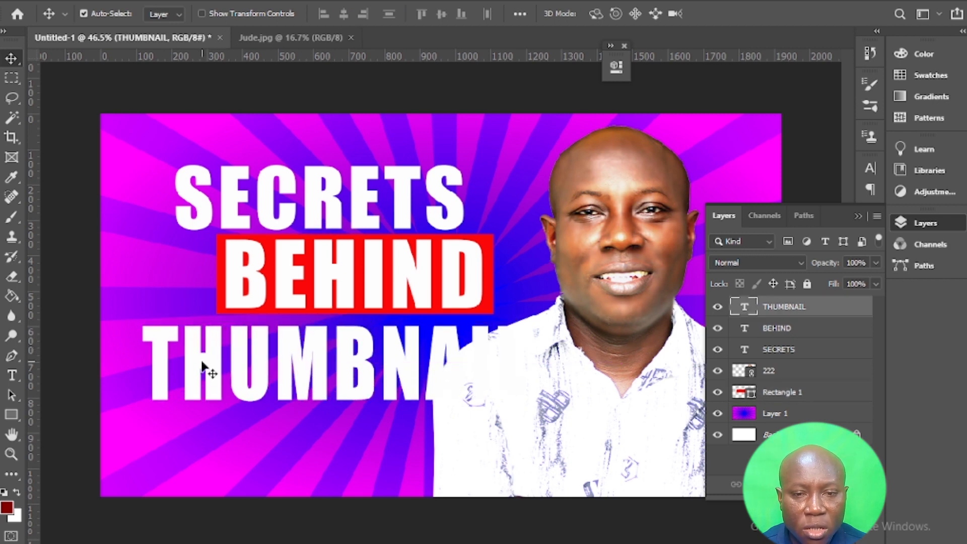
Step: Draw a rectangle of about 1124 × 233 px over the THUMBNAIL text and fill it with dark purple
left_click(11, 414)
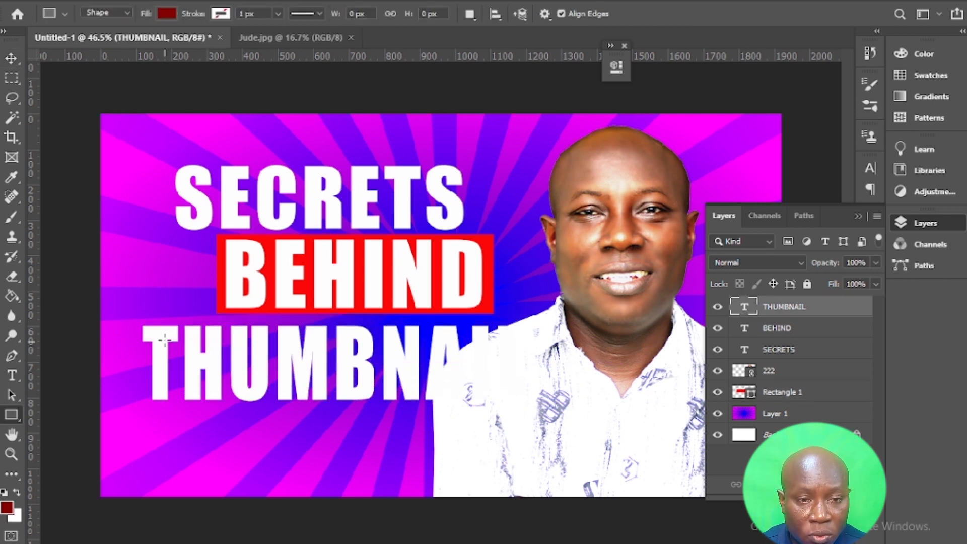
left_click_drag(130, 322, 530, 404)
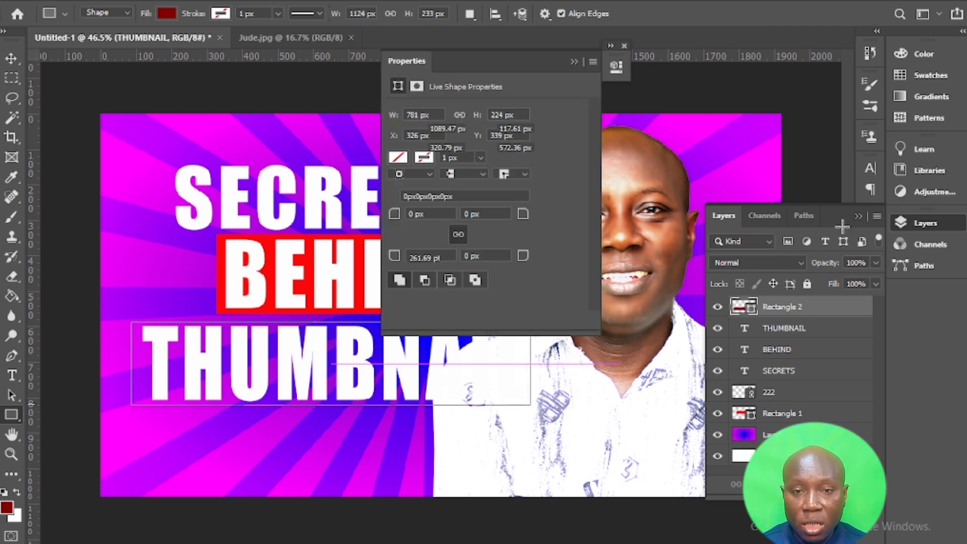
left_click(398, 157)
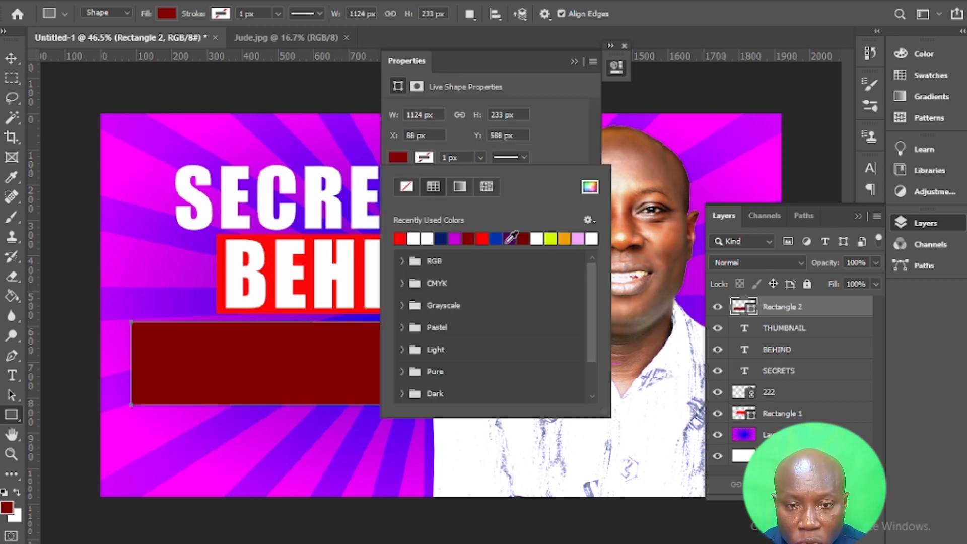
left_click(524, 238)
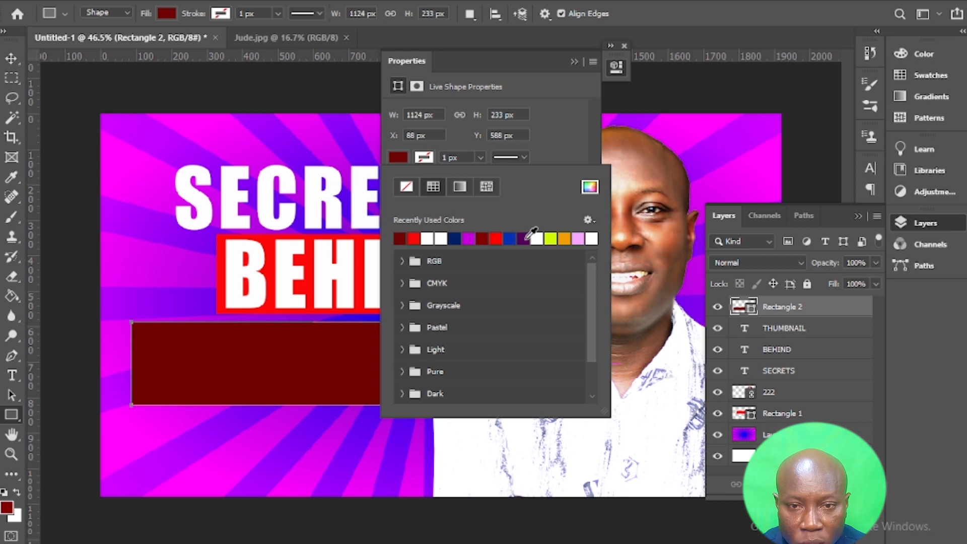
left_click(525, 238)
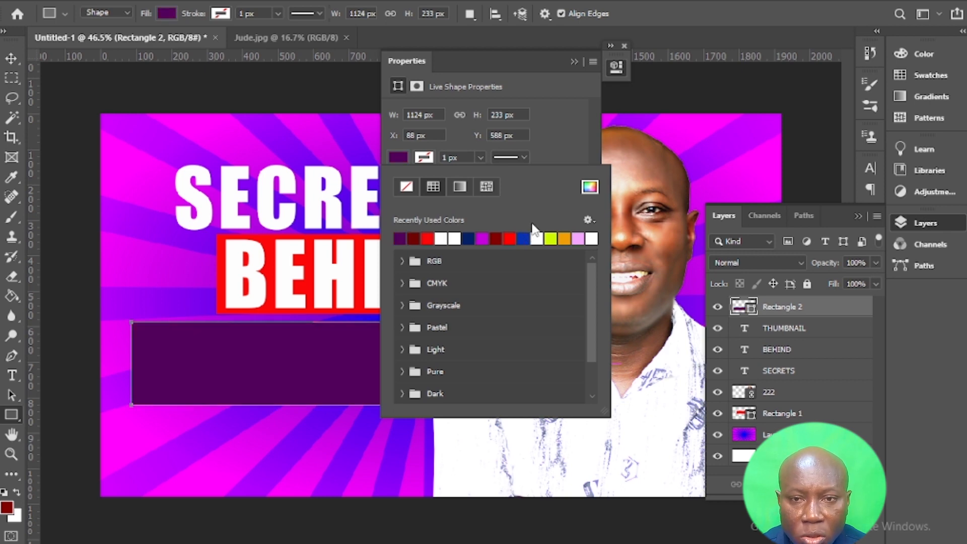
left_click(484, 238)
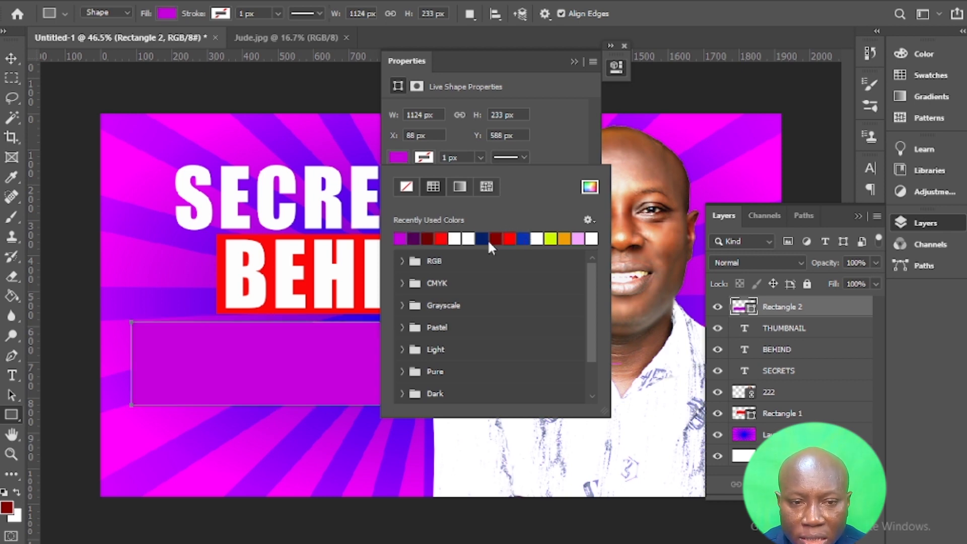
left_click(417, 239)
left_click(574, 62)
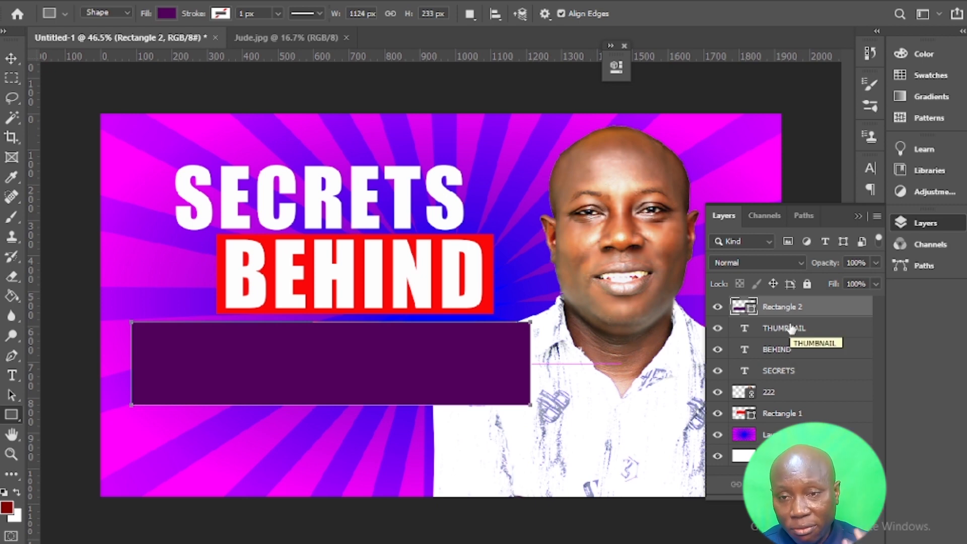
Step: Reorder the layers so the purple rectangle sits directly below the red one and portrait layer 222 directly below both rectangles
left_click_drag(772, 312, 739, 425)
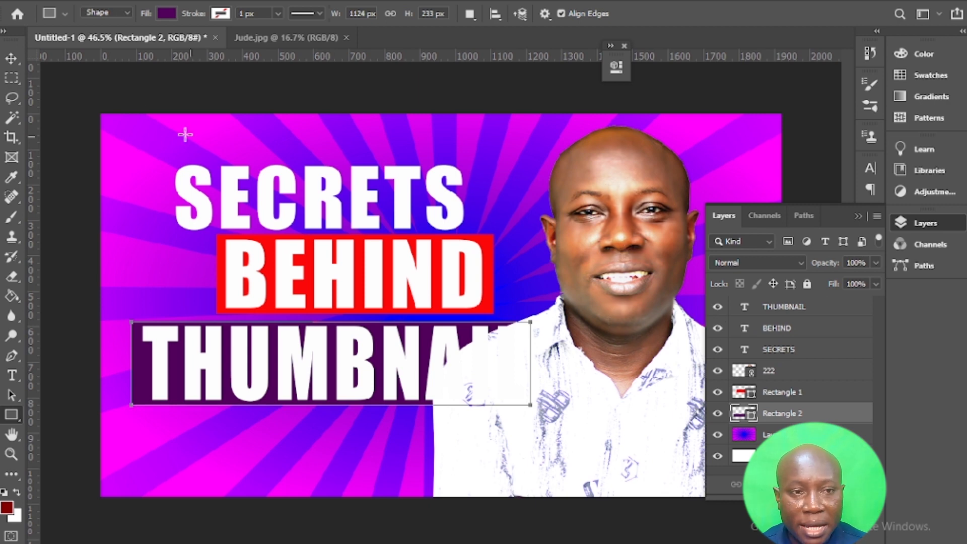
left_click(12, 59)
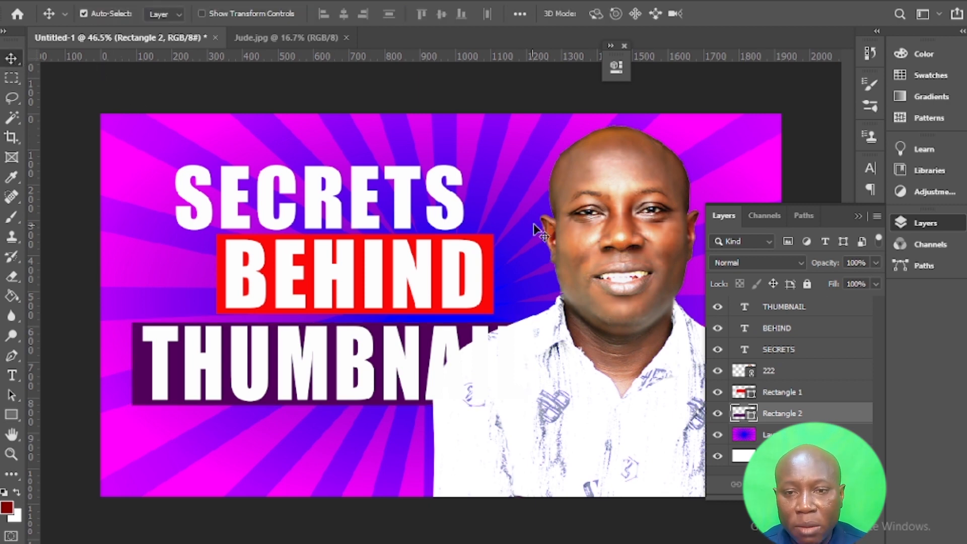
left_click(768, 373)
left_click_drag(767, 375, 718, 445)
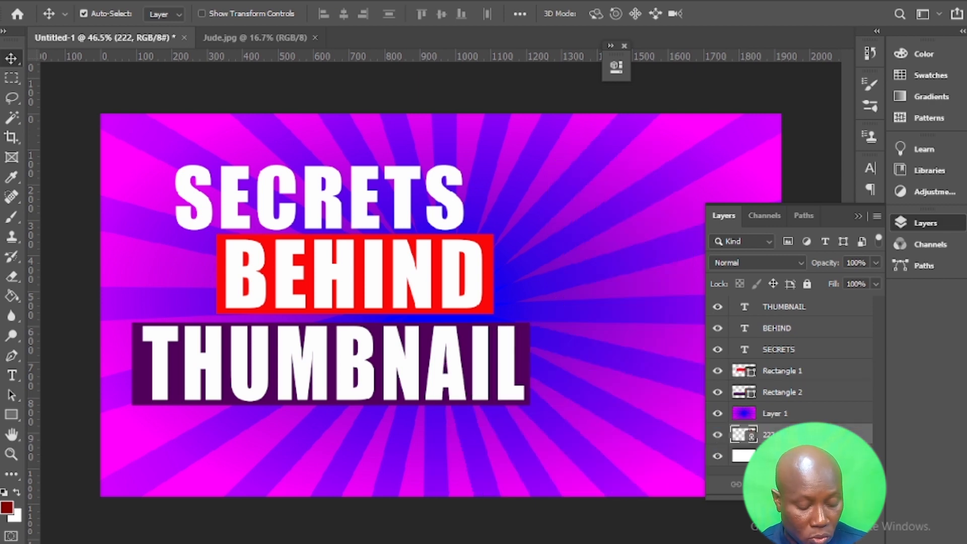
key("ctrl+z")
left_click_drag(765, 382, 766, 424)
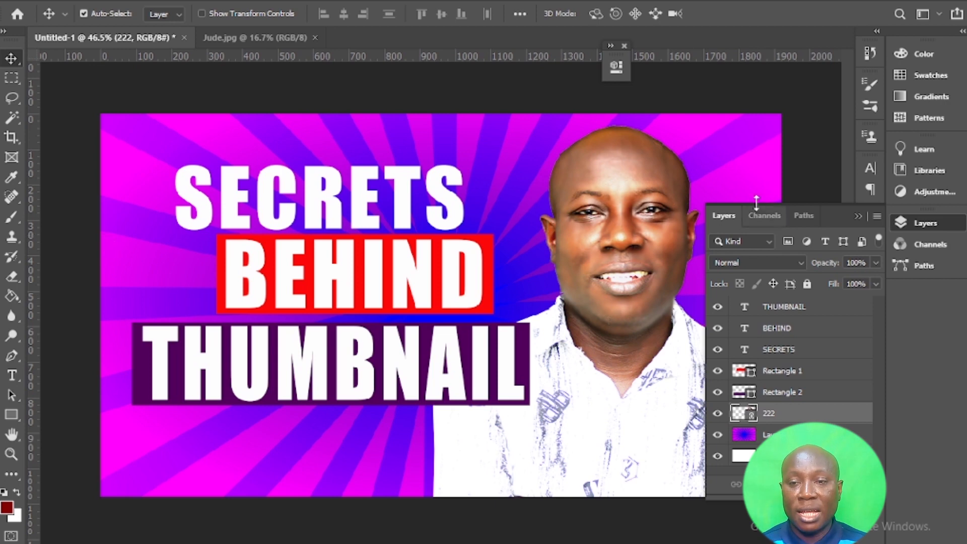
left_click(858, 216)
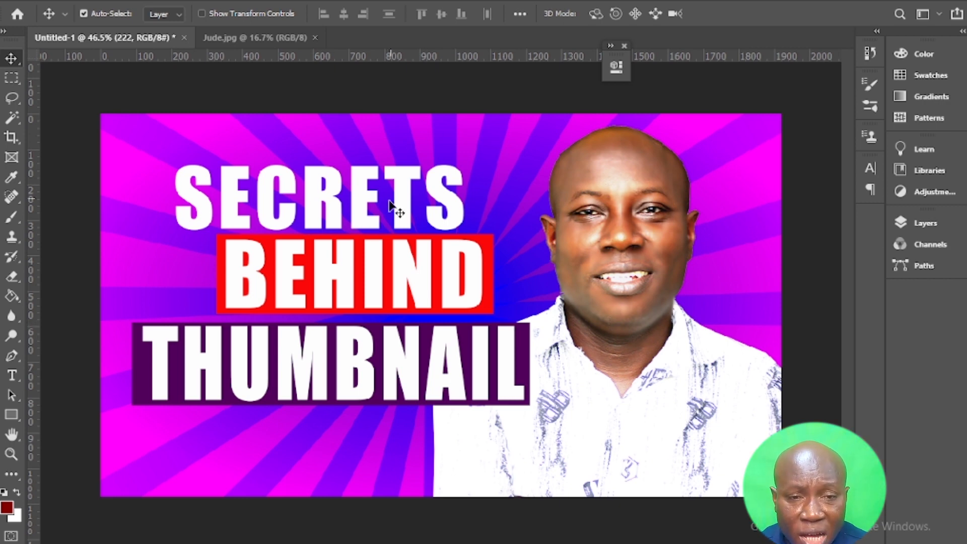
Step: Add a drop shadow to SECRETS with 100% opacity, 90° angle, 12 px distance, 4% spread and 16 px size, and shift the text slightly up and left
left_click_drag(318, 195, 318, 197)
left_click(905, 225)
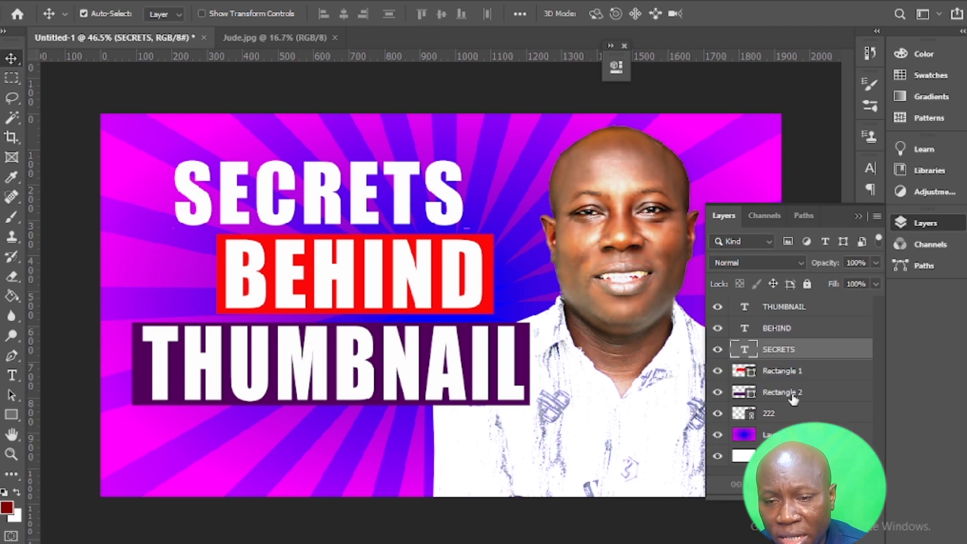
left_click(754, 484)
left_click(785, 475)
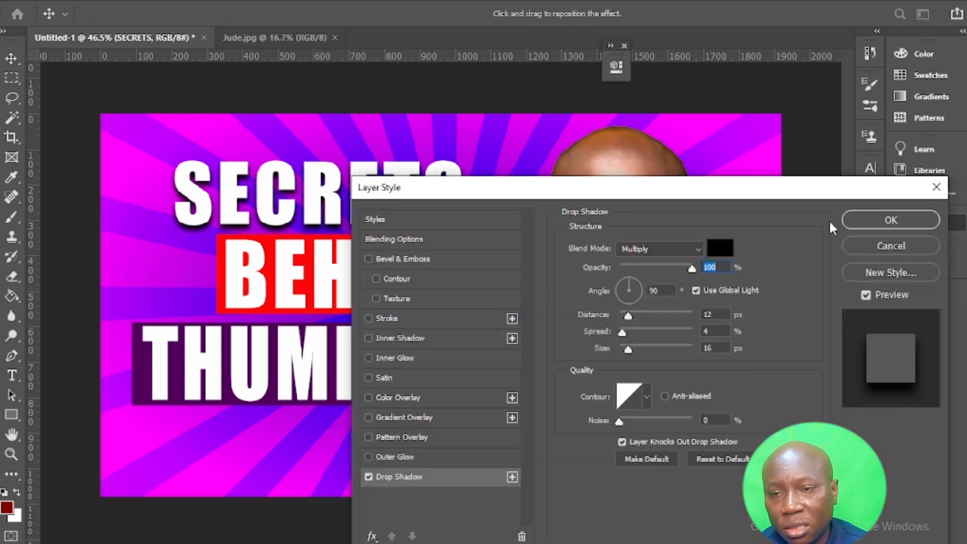
left_click(878, 218)
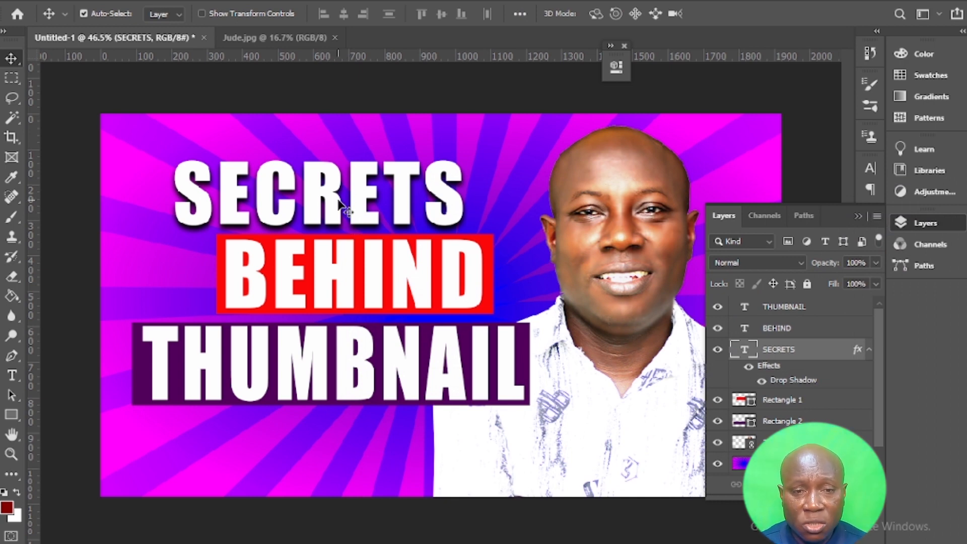
left_click_drag(339, 206, 329, 207)
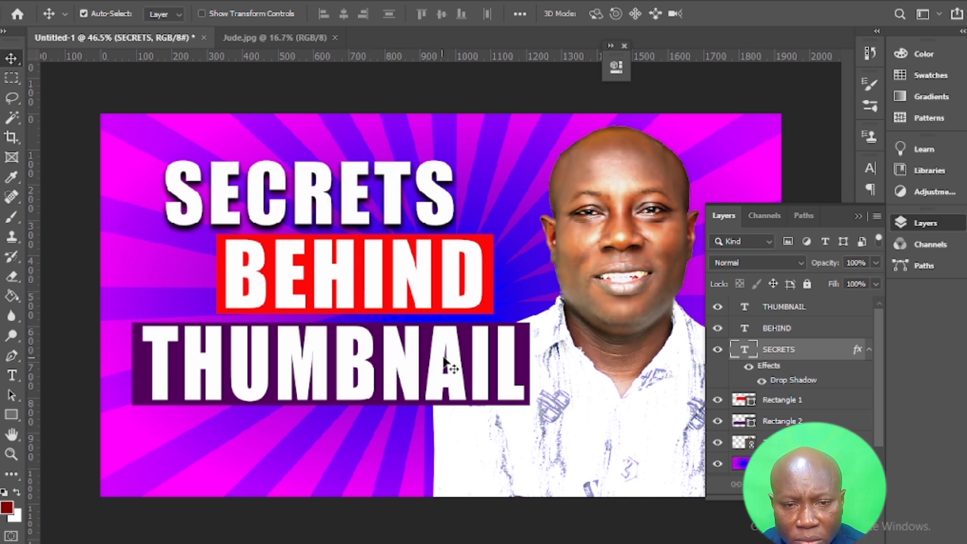
Step: Shift the THUMBNAIL text to the right until its last letter overlaps the portrait's shoulder
left_click(371, 362)
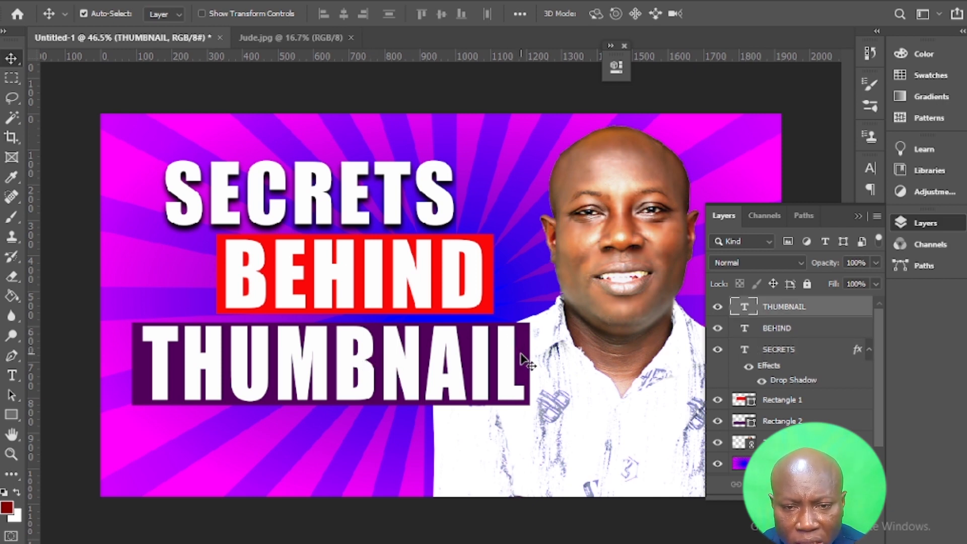
key("shift+Right")
key("shift+Right")
left_click_drag(514, 357, 535, 354)
Step: Move the purple rectangle right and nudge it into place so it frames the shifted THUMBNAIL text evenly
left_click(143, 360)
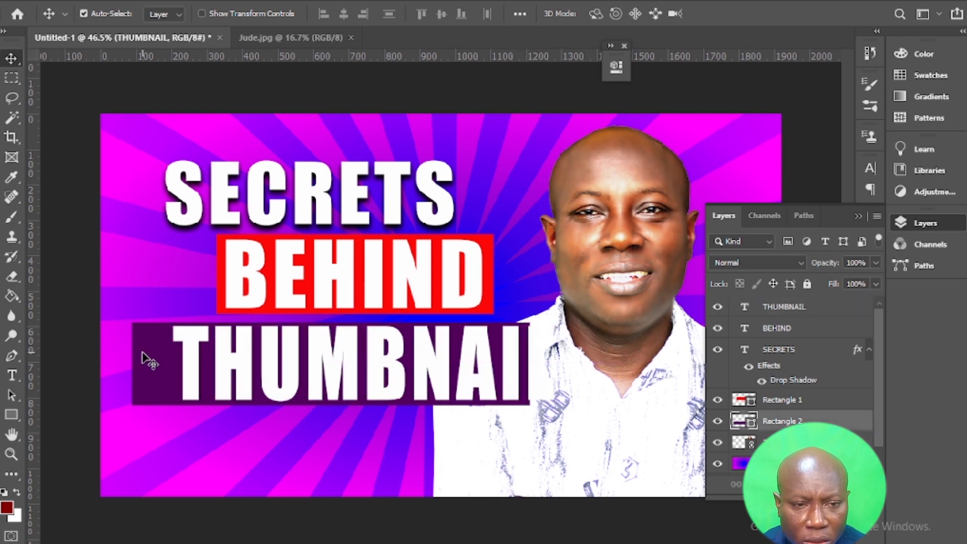
left_click_drag(144, 360, 169, 360)
key("Right")
key("Right")
key("Right")
key("Right")
key("Right")
key("Right")
key("Right")
key("Right")
key("Right")
key("Right")
key("Right")
key("Right")
key("Right")
key("Right")
key("Right")
key("Right")
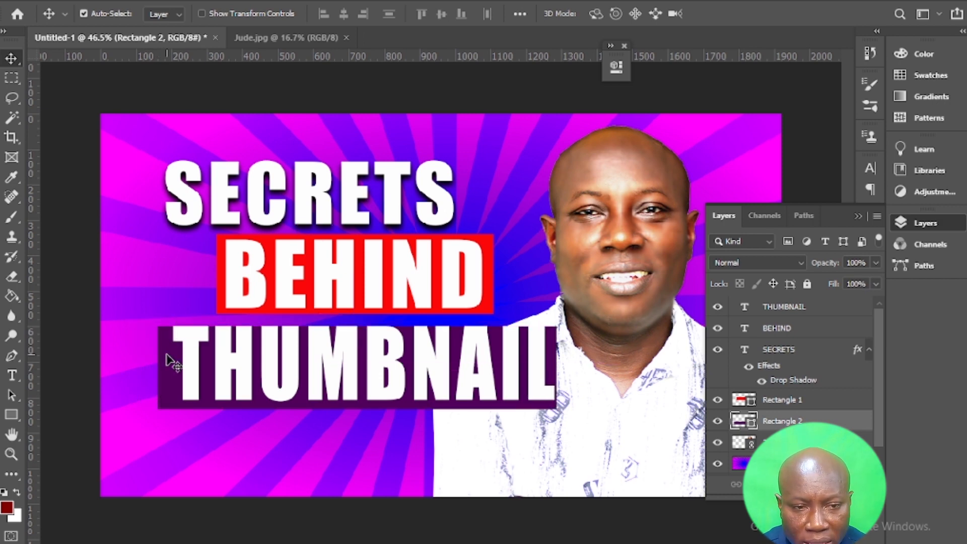
key("Up")
key("Up")
key("Up")
key("Up")
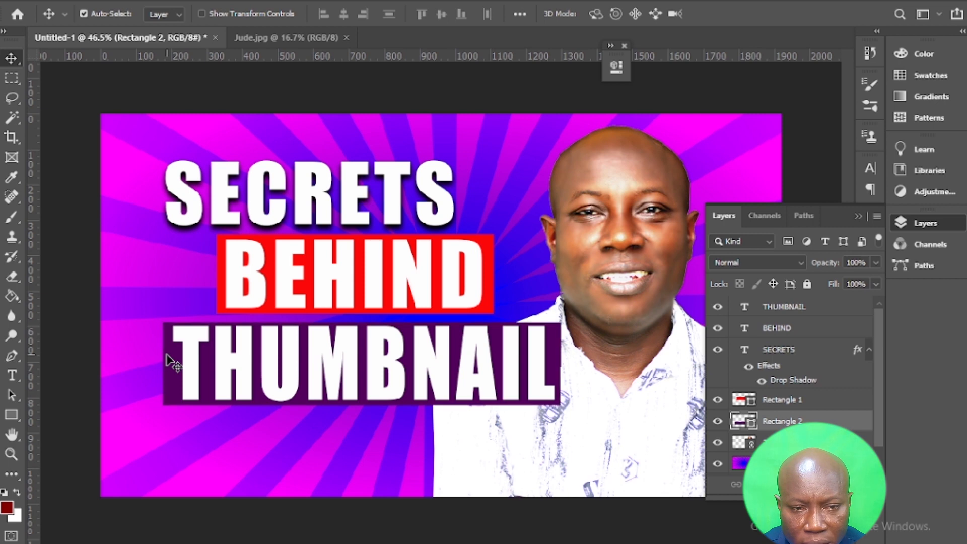
key("Right")
key("Right")
key("Right")
key("Right")
key("Right")
key("Right")
key("Right")
key("Right")
key("Right")
key("Right")
key("Right")
key("Right")
key("Right")
key("Right")
key("Right")
key("Right")
key("Right")
key("Right")
key("Right")
key("Right")
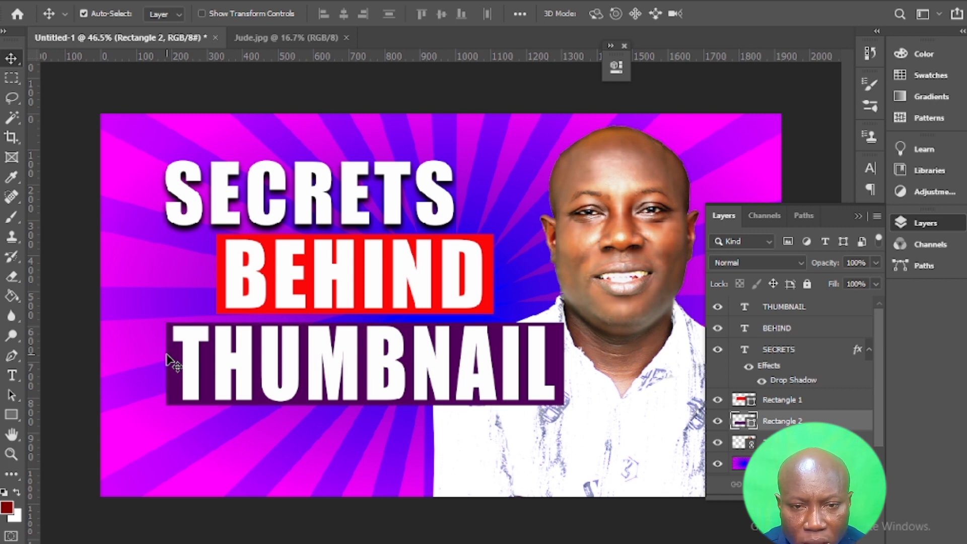
key("Up")
key("Up")
key("Up")
key("Up")
key("Up")
key("Up")
key("Up")
key("Up")
key("Up")
key("Up")
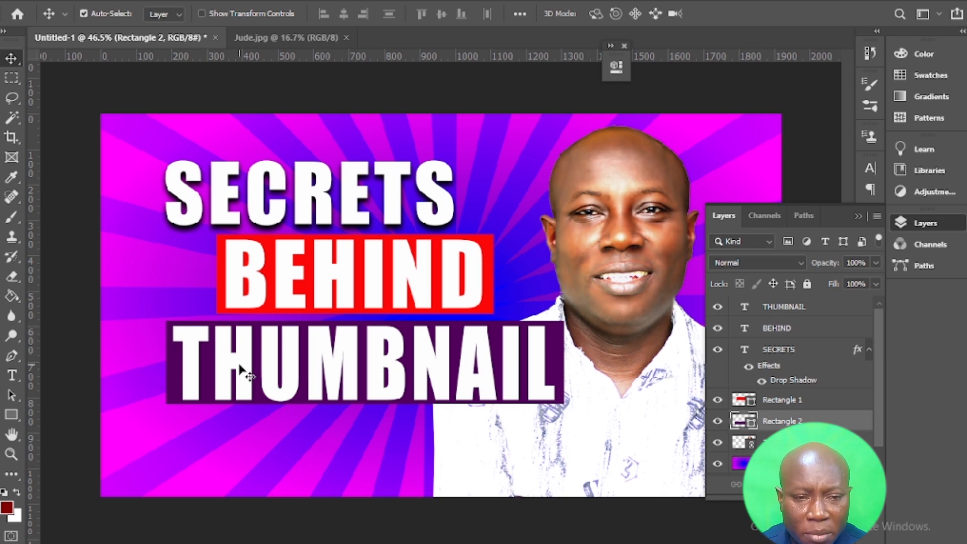
Step: Select all title texts and both rectangles, transform them to about 94% width with a vertical skew of -8.32°, and shift them down and slightly left
left_click(233, 336)
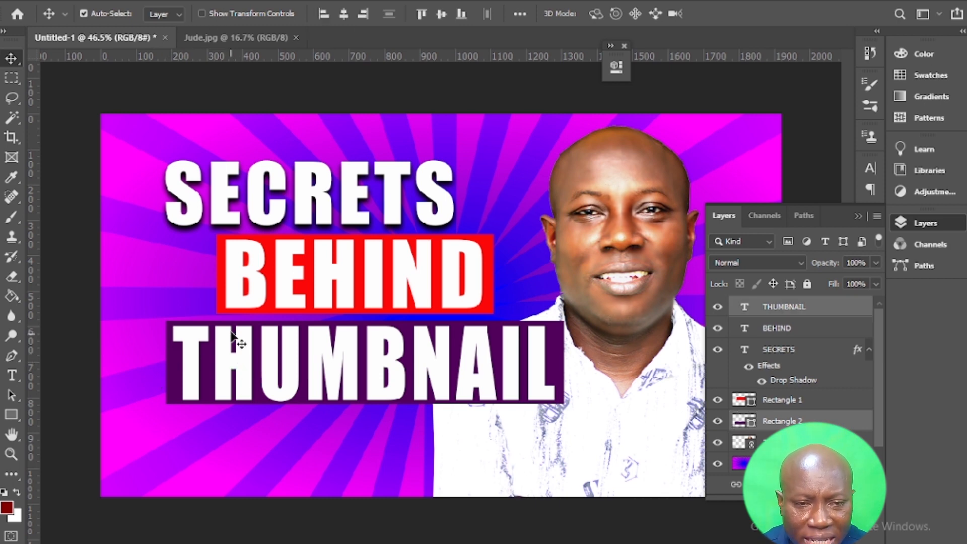
left_click(390, 298, "shift")
left_click(488, 242, "shift")
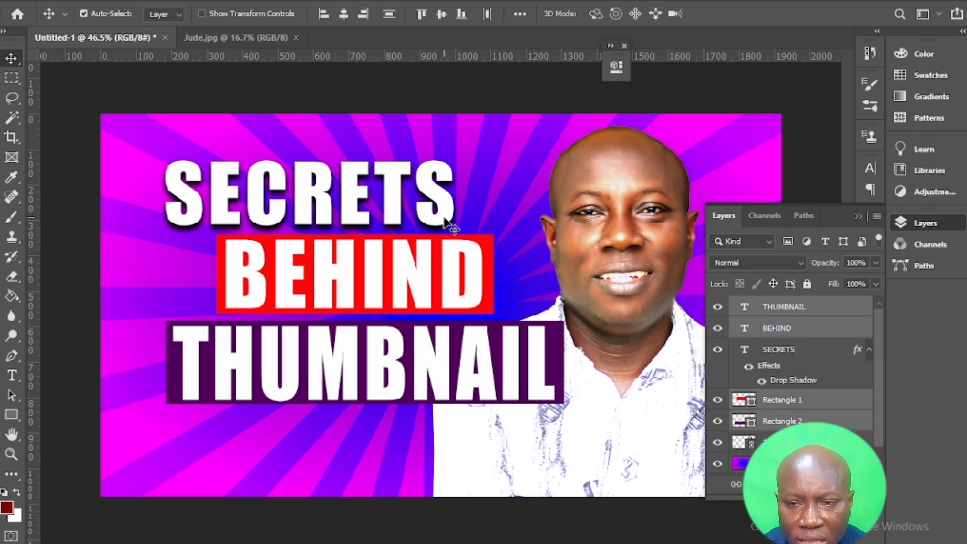
left_click(444, 222, "shift")
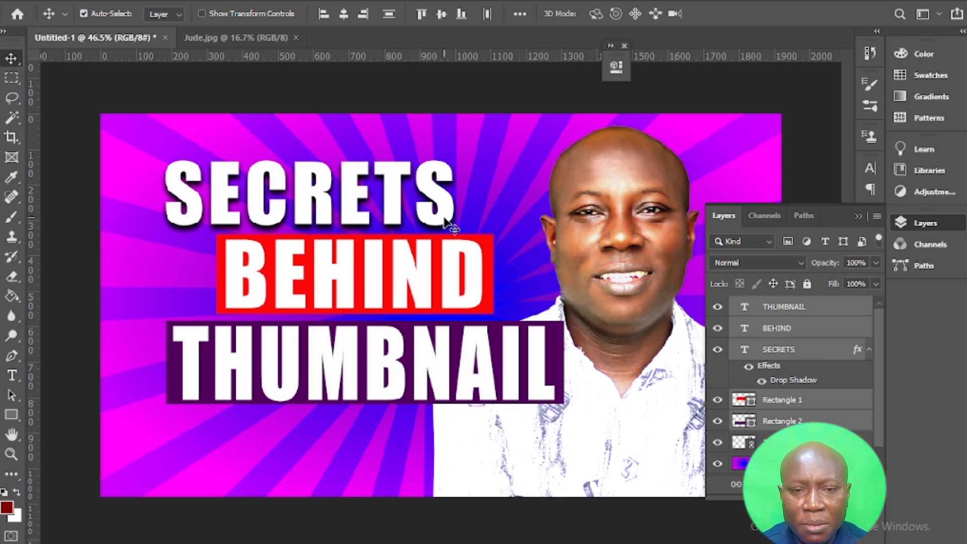
mouse_move(444, 217)
left_mouse_down()
mouse_move(450, 258)
mouse_move(458, 233)
mouse_move(442, 225)
left_mouse_up()
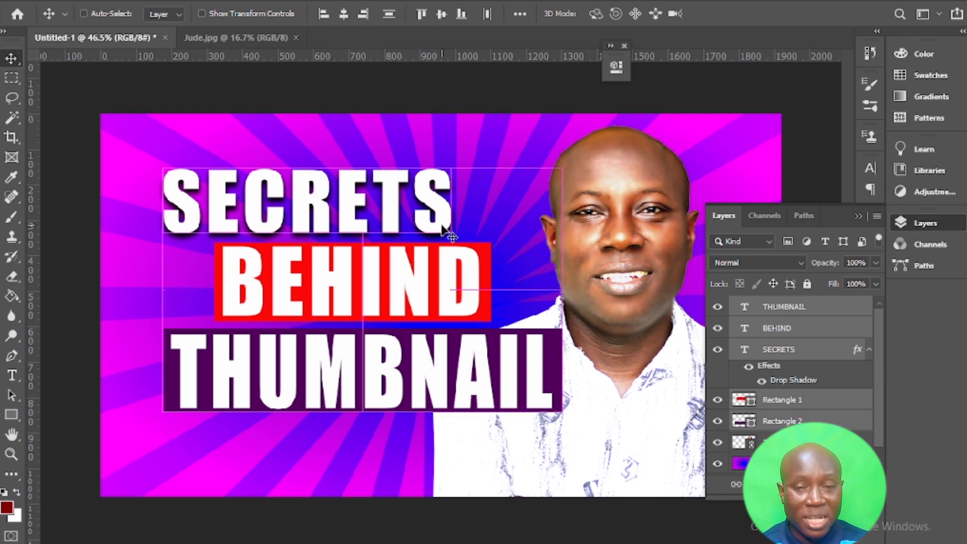
key("ctrl+z")
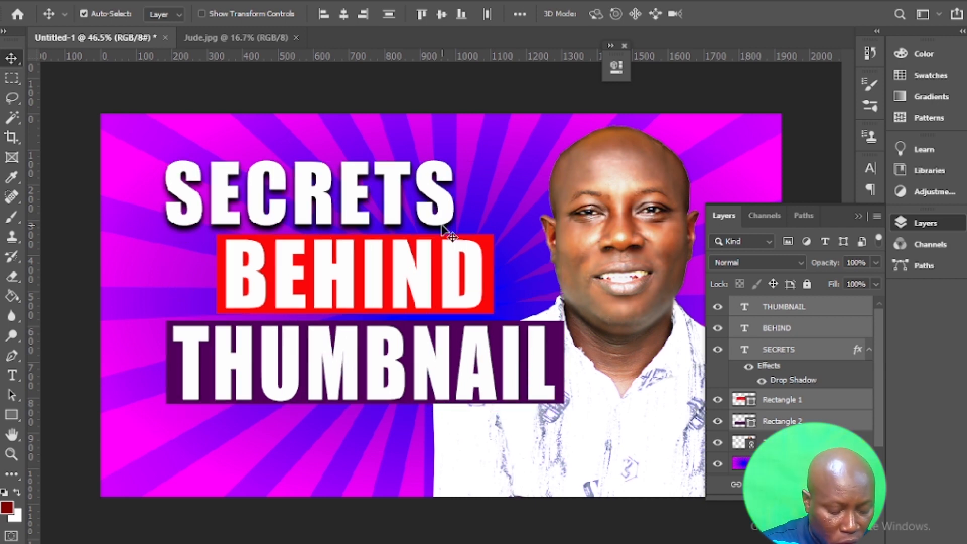
key("ctrl")
key("ctrl+t")
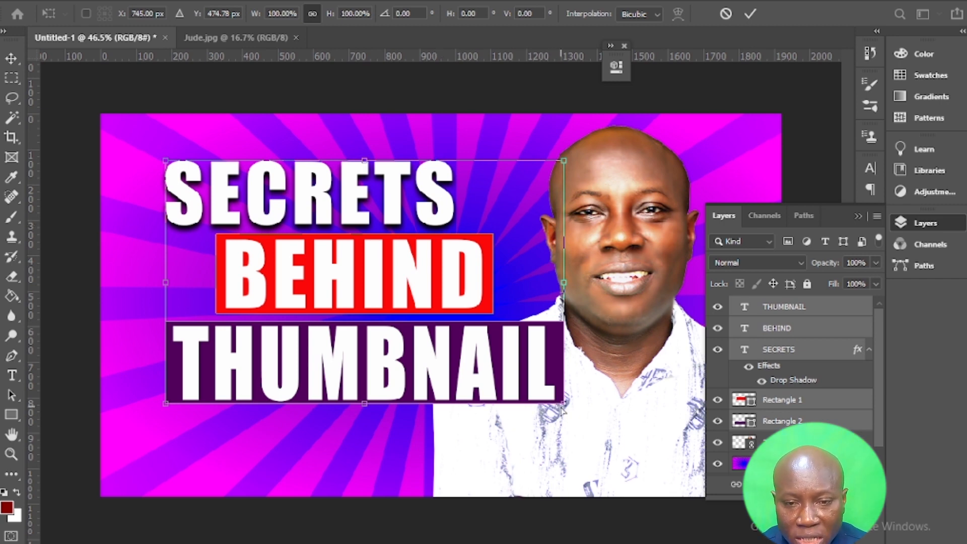
left_click_drag(561, 411, 536, 355)
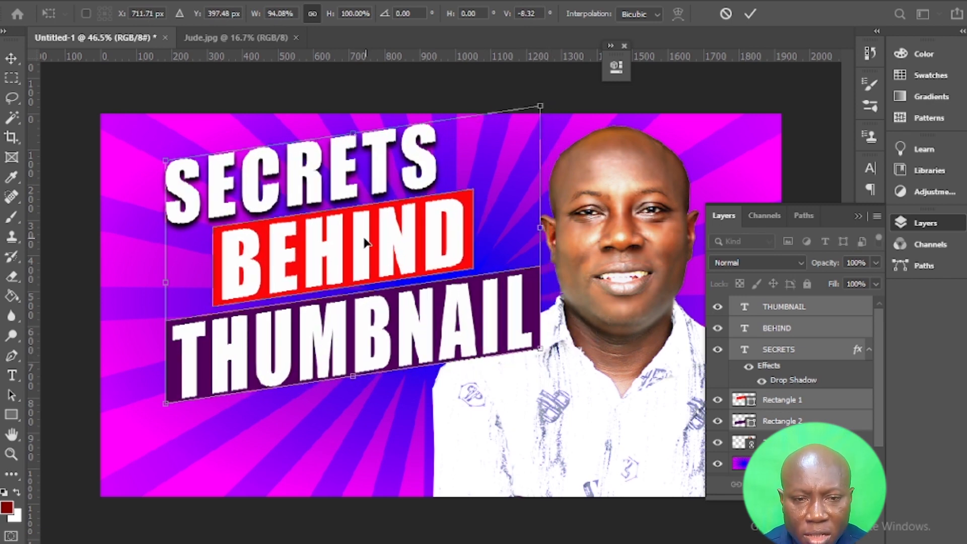
left_click_drag(367, 243, 357, 268)
key("Return")
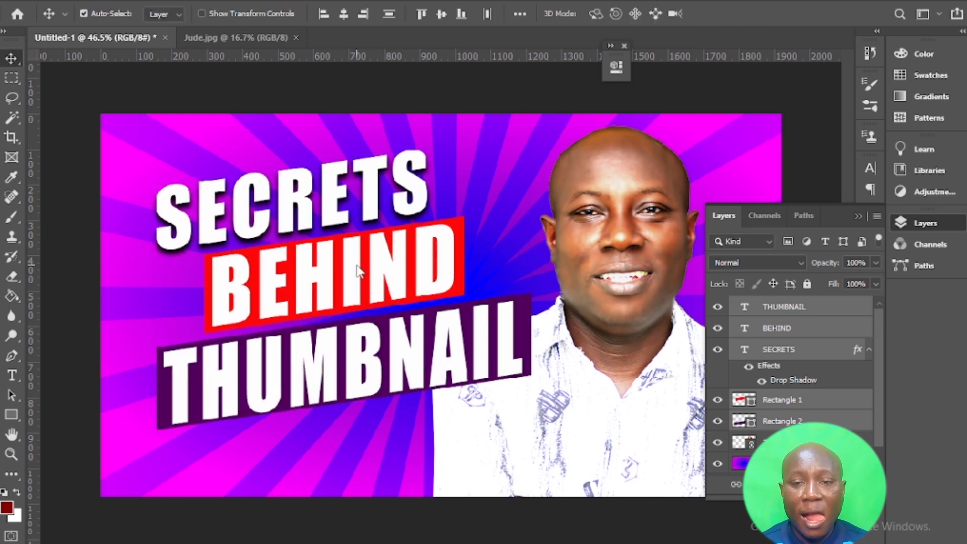
left_click(857, 216)
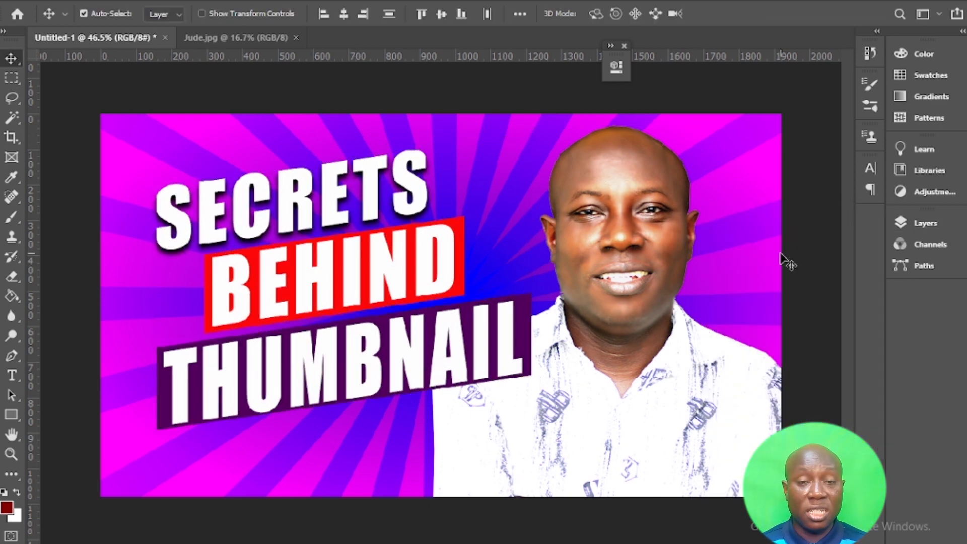
left_click_drag(380, 256, 376, 278)
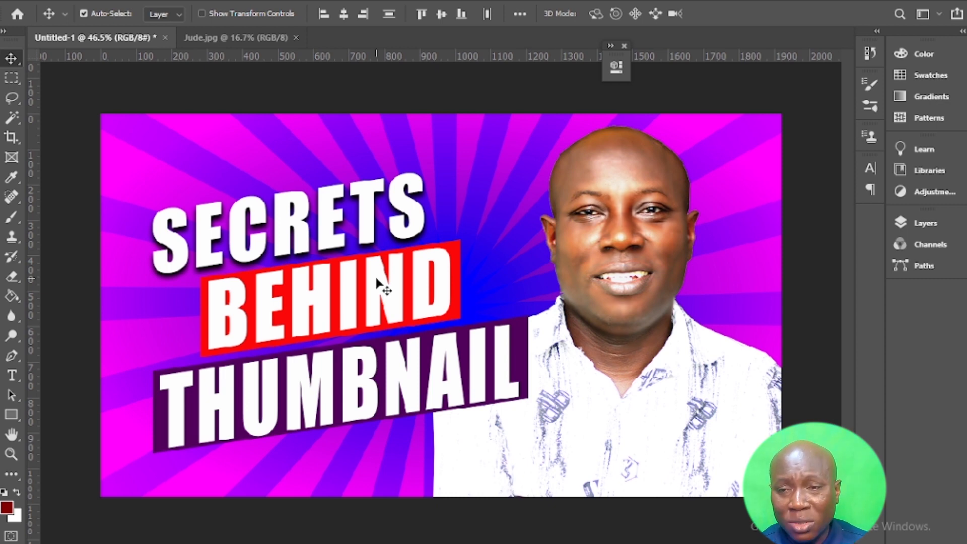
Step: Add a Curves adjustment layer on top of all the layers
left_click(914, 220)
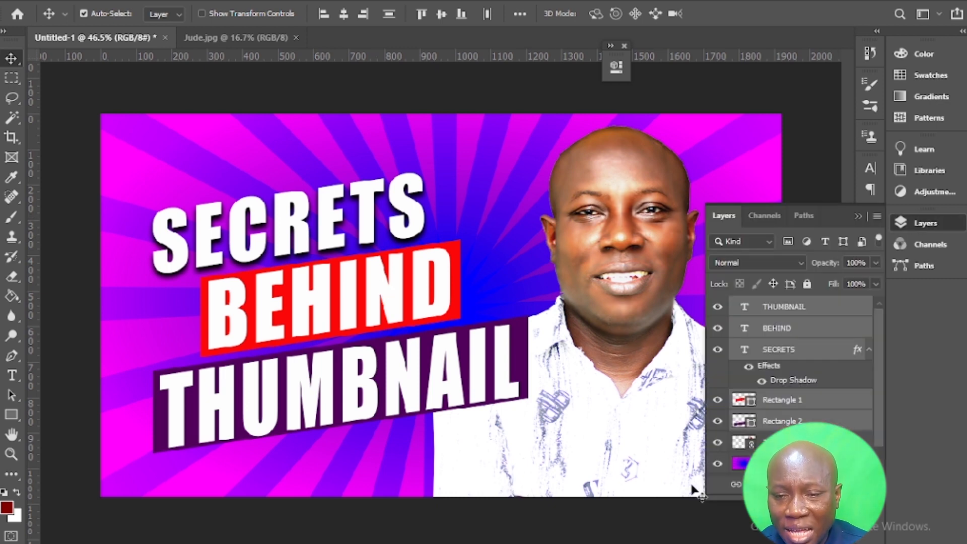
left_click(795, 484)
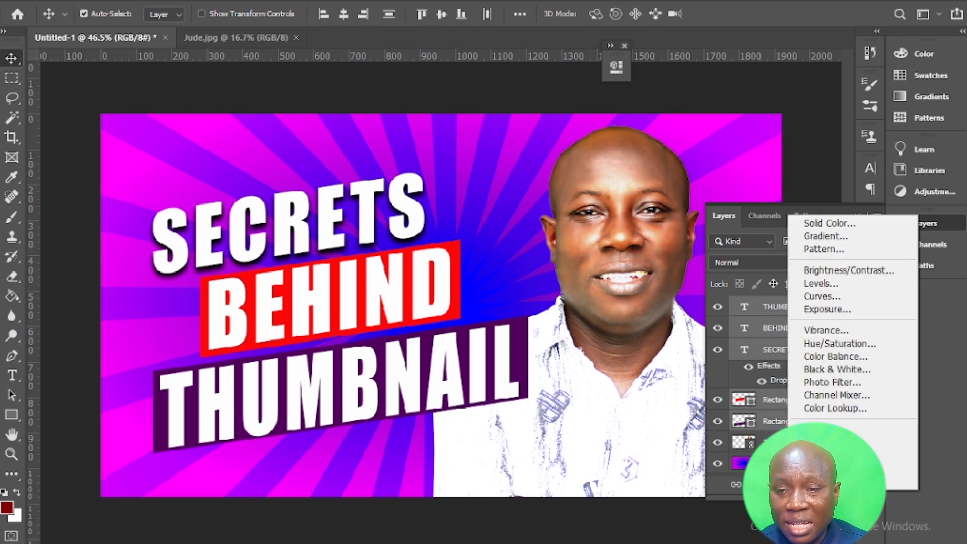
left_click(808, 295)
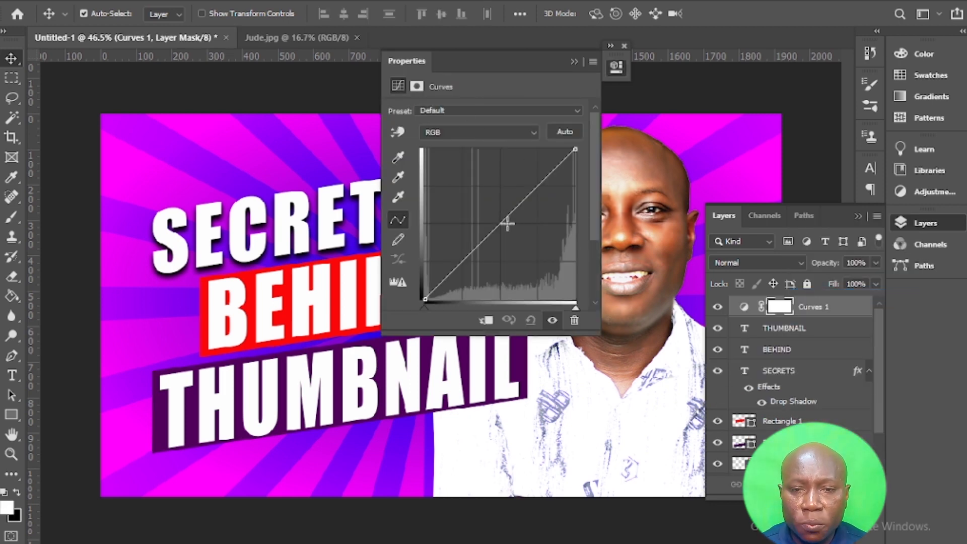
Step: Pull the midpoint of the RGB curve slightly down to darken the midtones, and collapse the Curves properties
left_click_drag(507, 223, 510, 237)
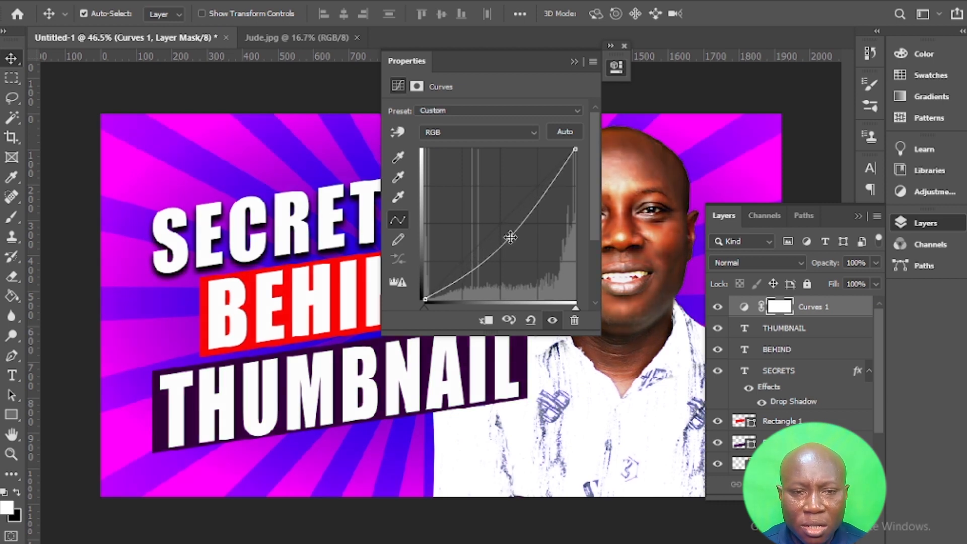
left_click_drag(494, 63, 485, 107)
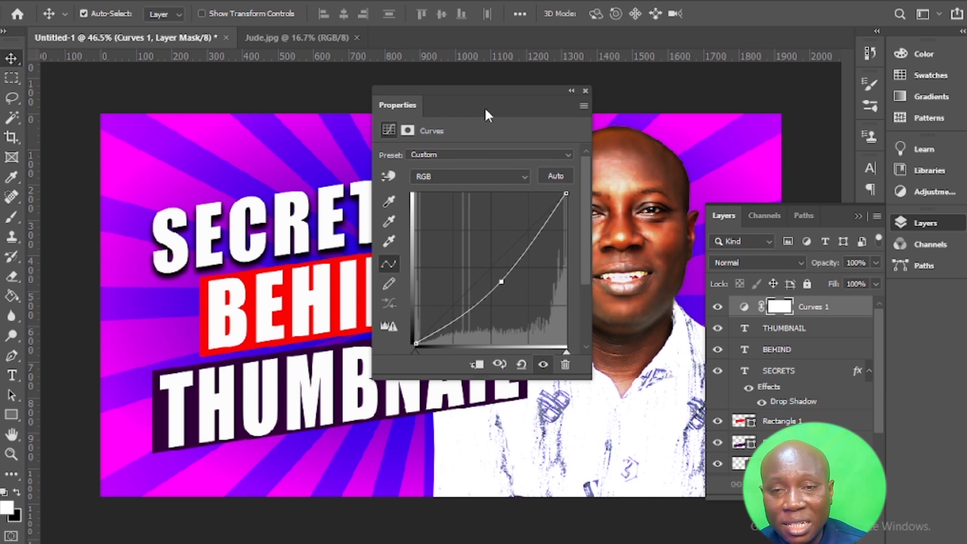
left_click(572, 93)
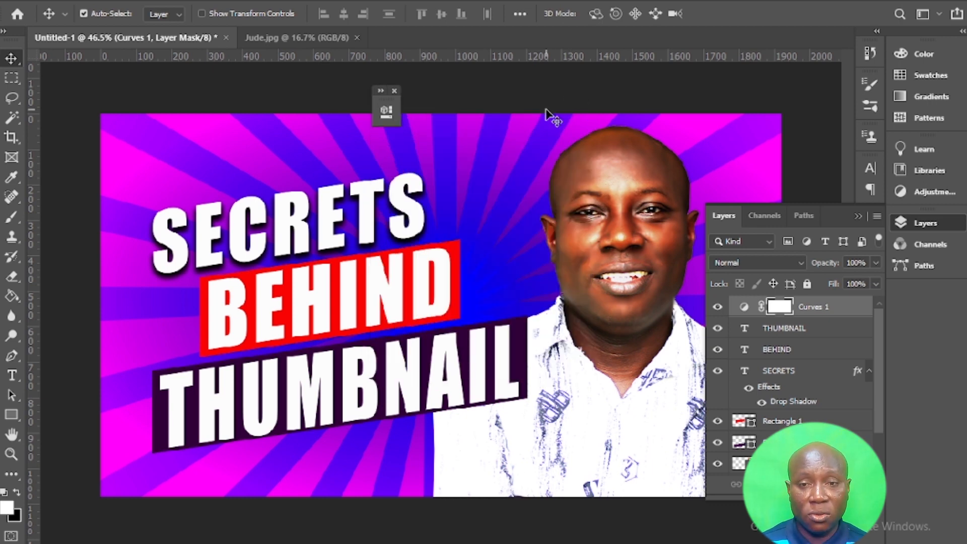
Step: Add a Levels adjustment layer above Curves with input black level 14 and output white level 245, and collapse the panels covering the artwork
left_click(788, 485)
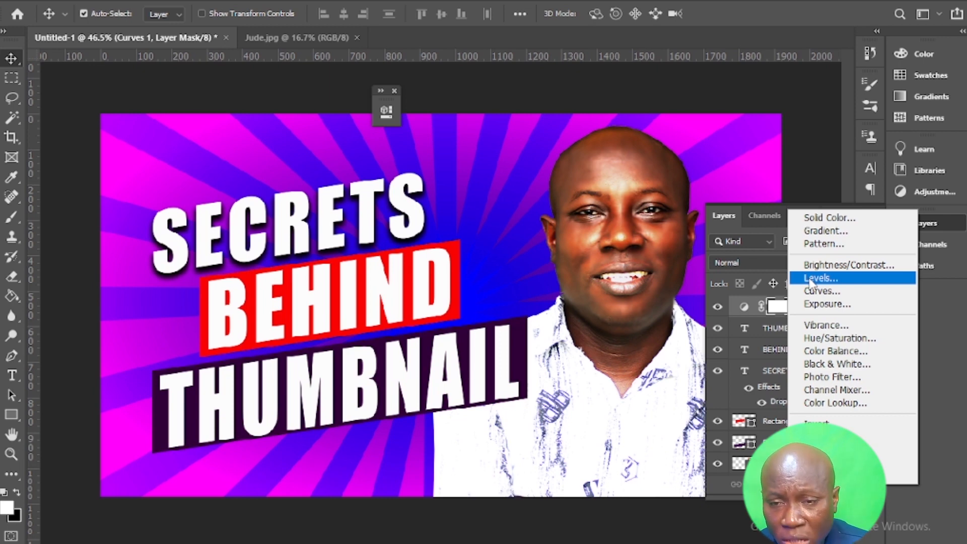
left_click(815, 280)
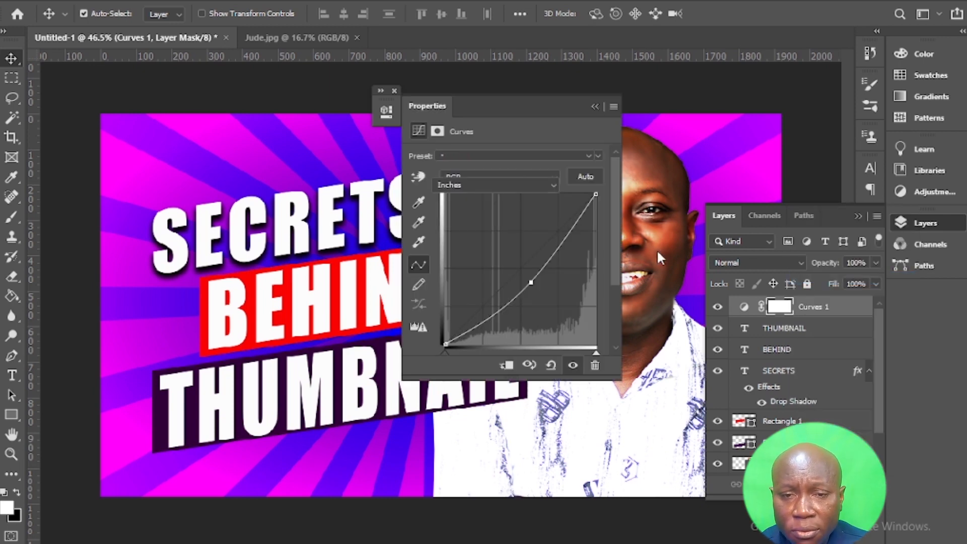
left_click_drag(536, 101, 808, 92)
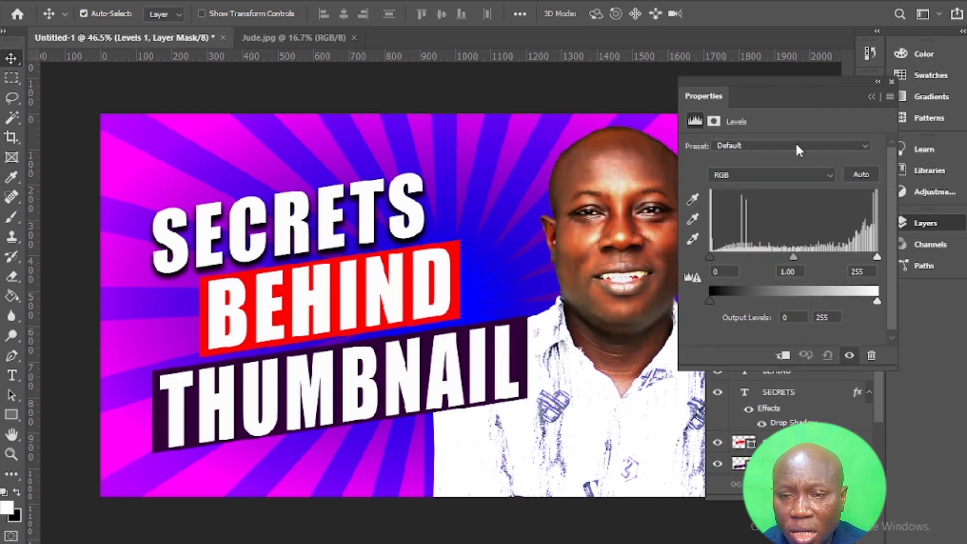
mouse_move(710, 258)
left_mouse_down()
mouse_move(732, 257)
mouse_move(719, 255)
left_mouse_up()
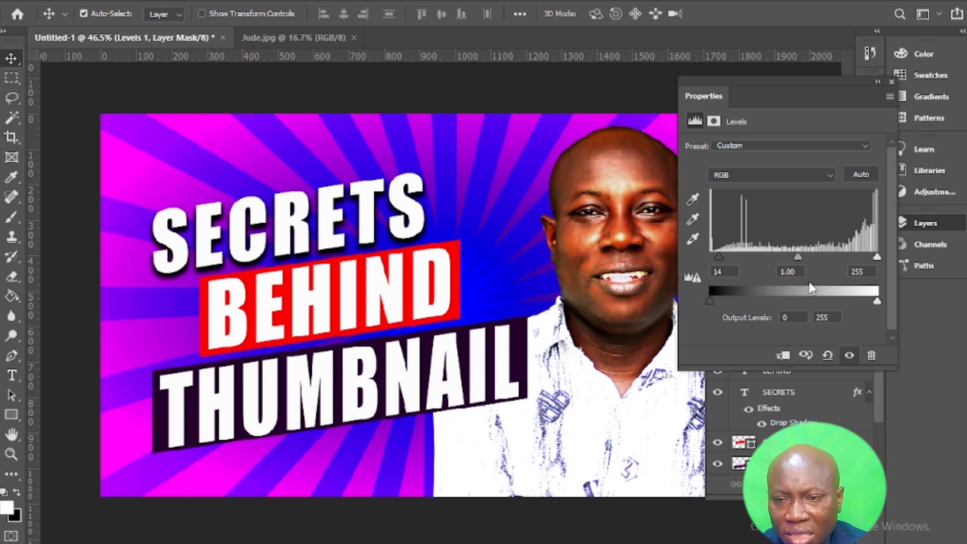
left_click_drag(877, 301, 871, 307)
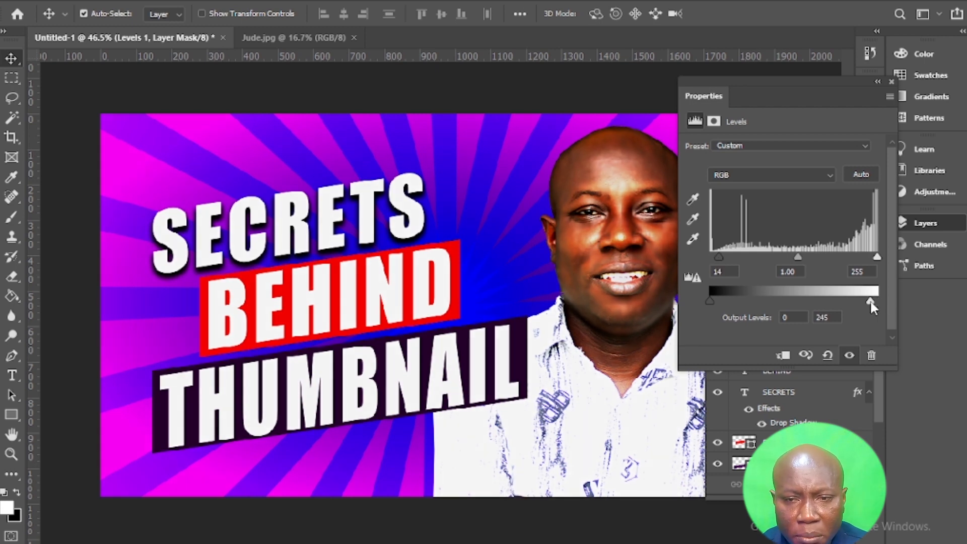
left_click(877, 81)
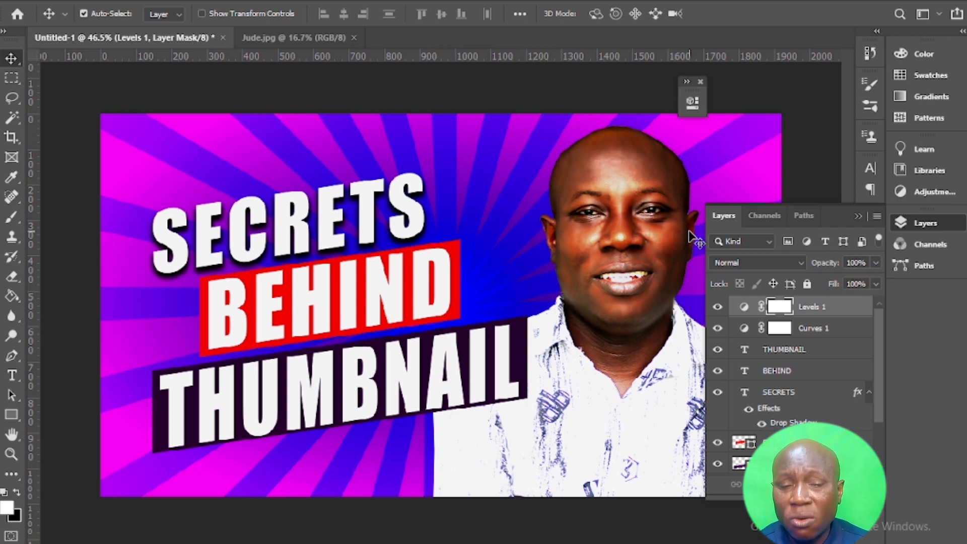
left_click(862, 215)
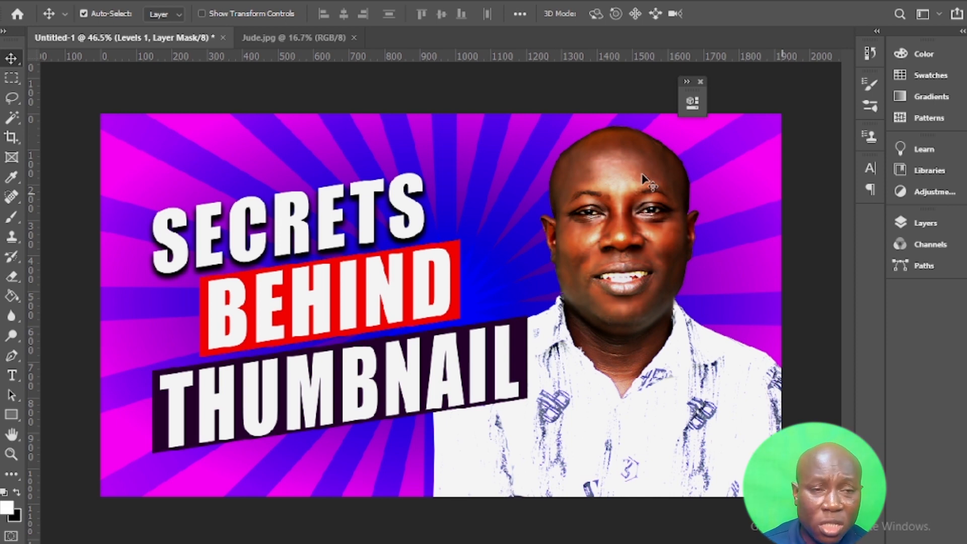
Step: Save the thumbnail on the computer as a JPEG named BG GROUND in the my personal pix folder
left_click(35, 2)
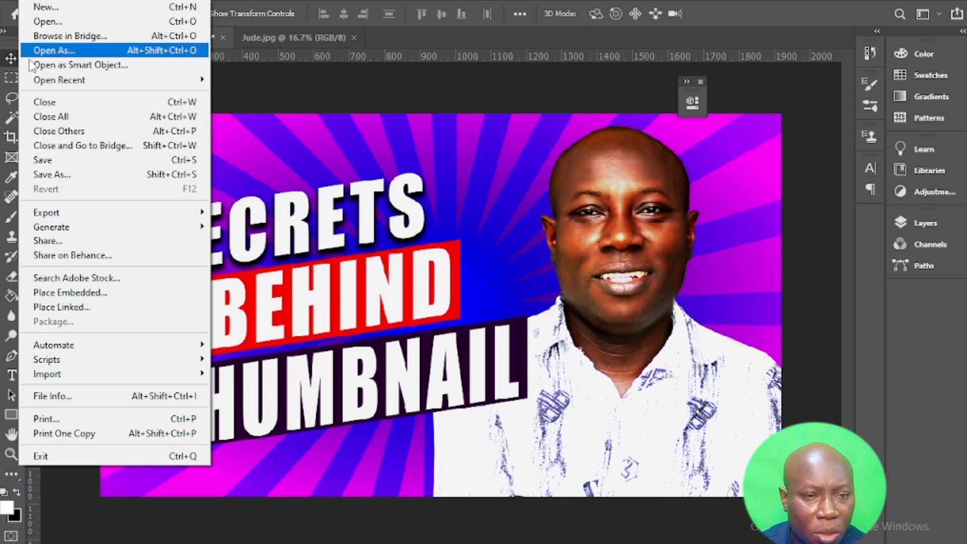
left_click(43, 161)
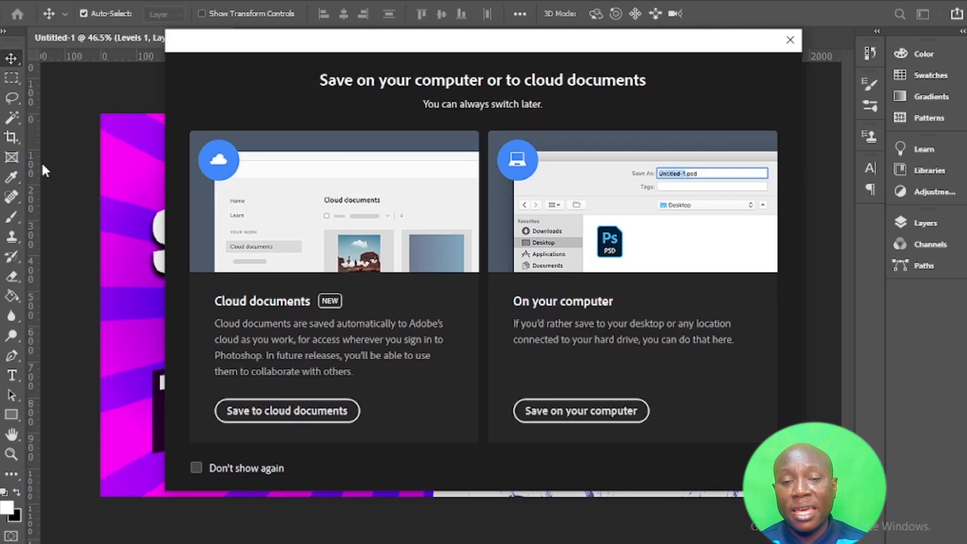
left_click(558, 410)
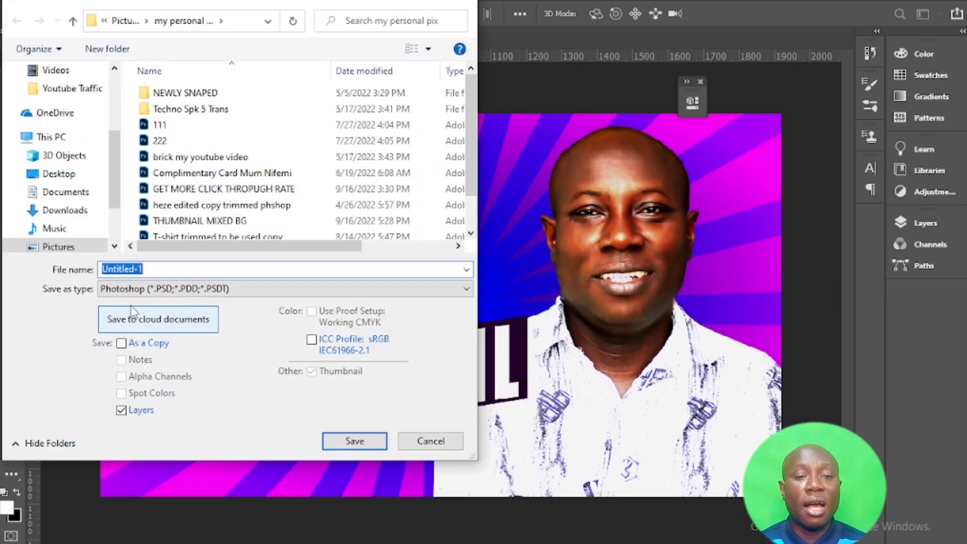
left_click(157, 289)
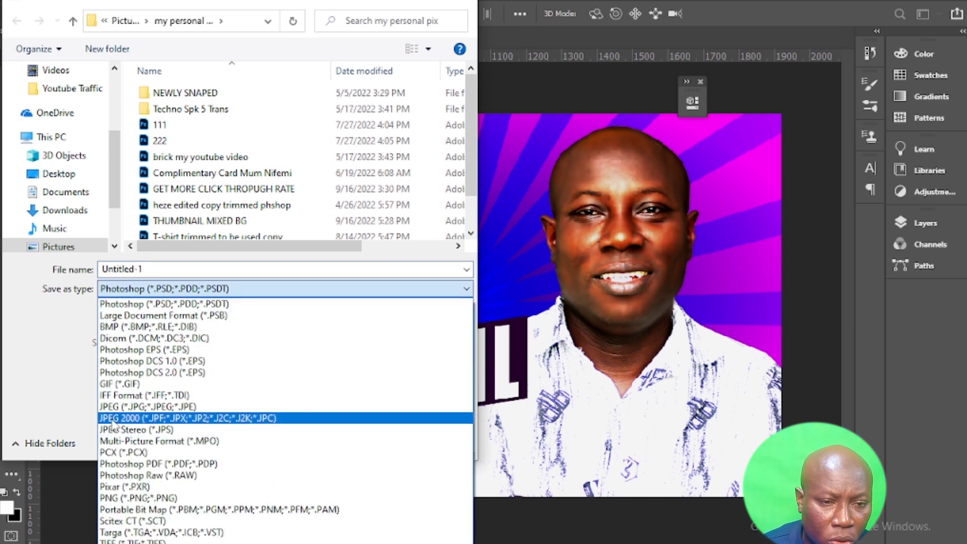
left_click(119, 407)
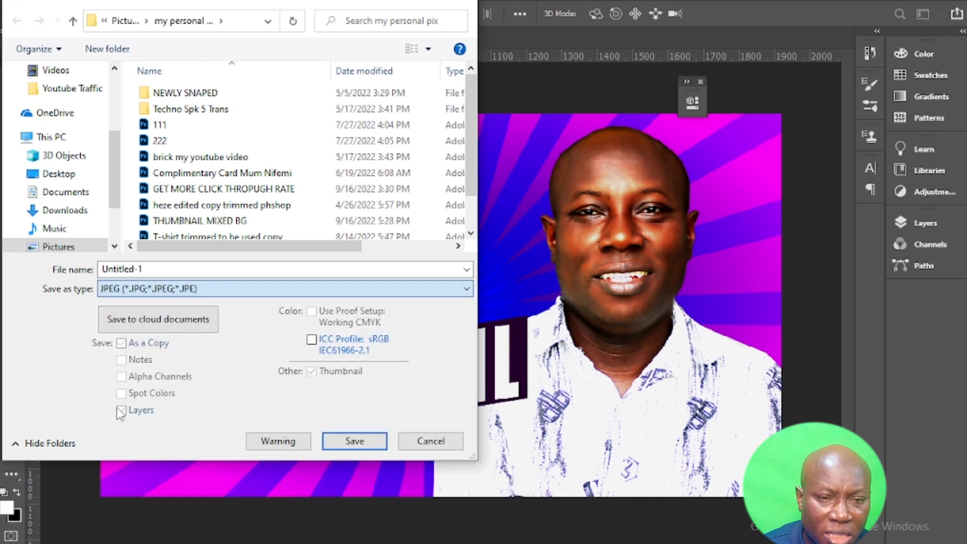
left_click_drag(168, 268, 31, 257)
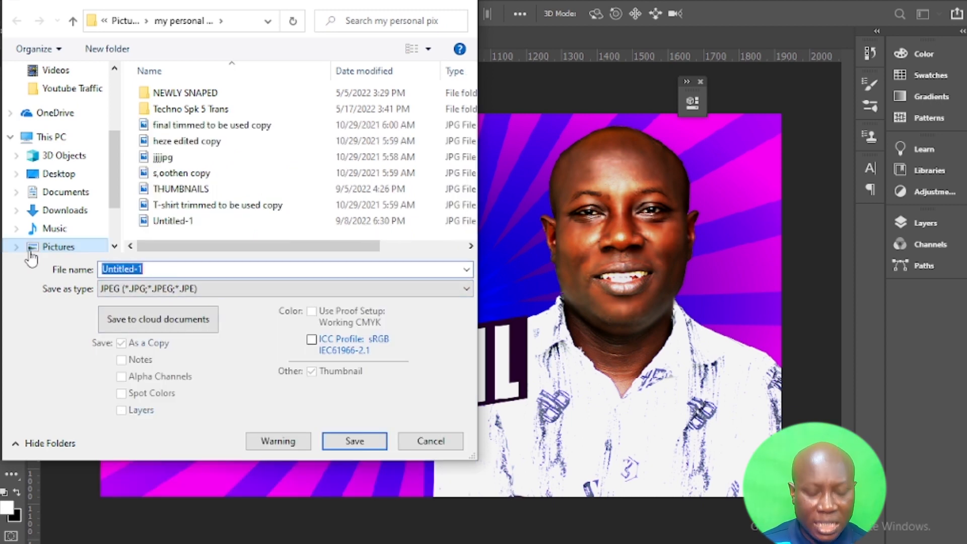
type("BG ")
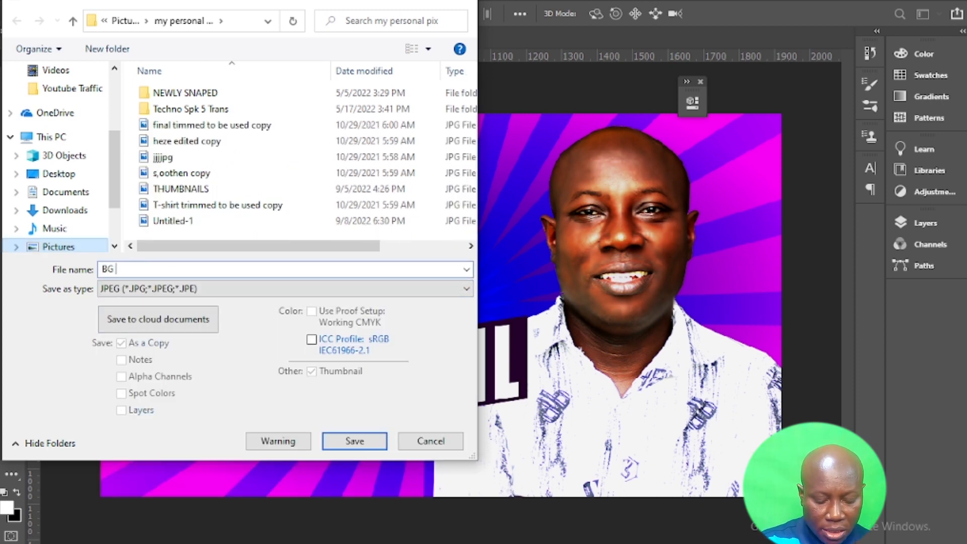
type("GROUND")
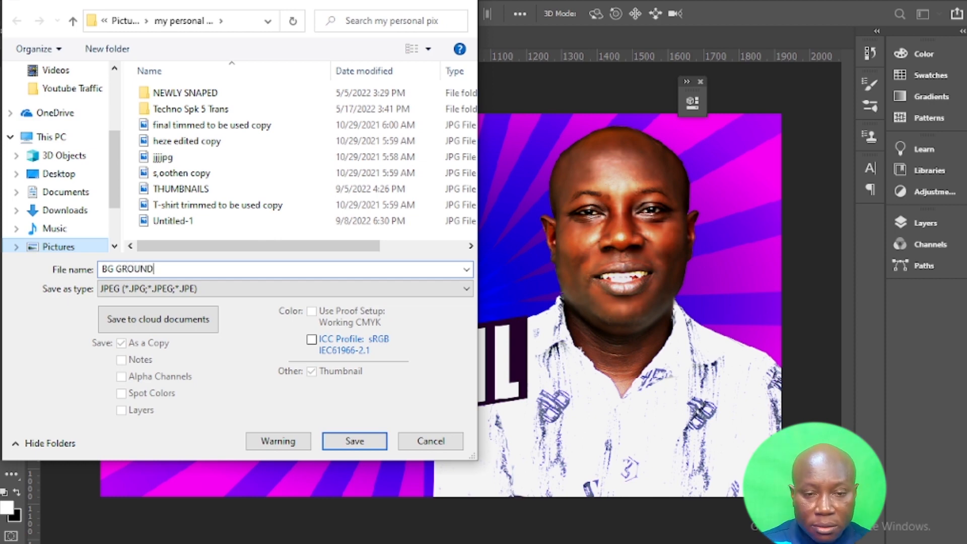
left_click(355, 441)
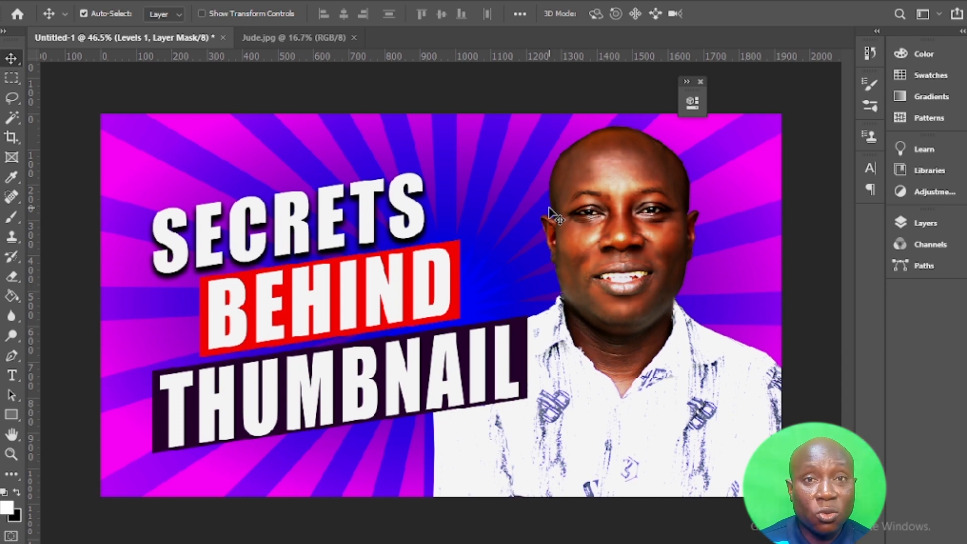